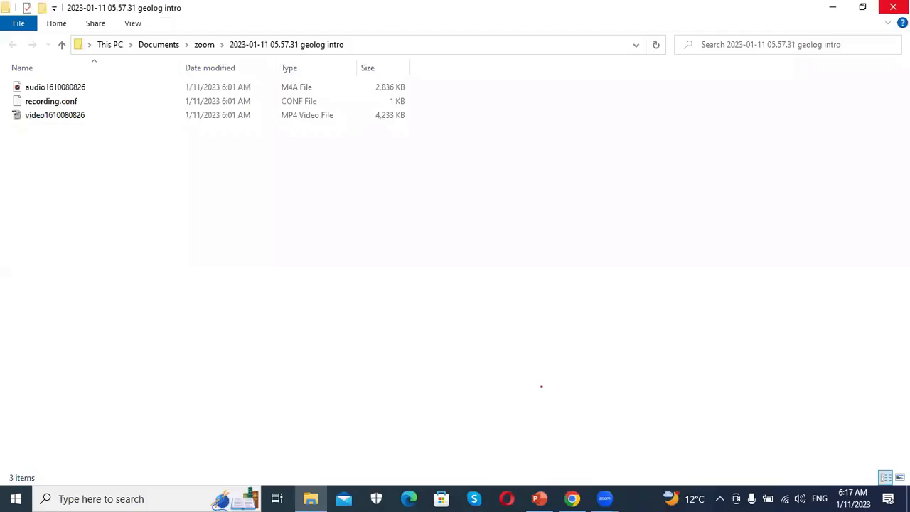
- Launch Geolog from the desktop shortcut
click(891, 7)
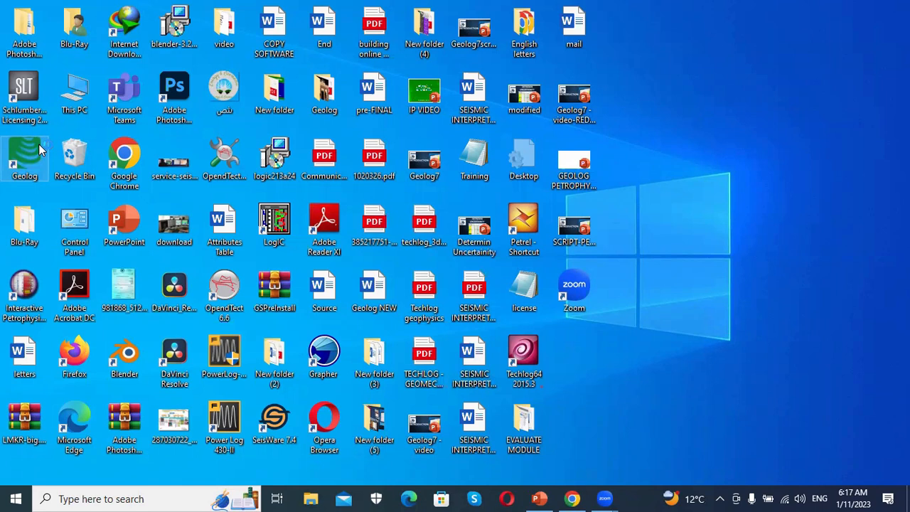
double_click(39, 149)
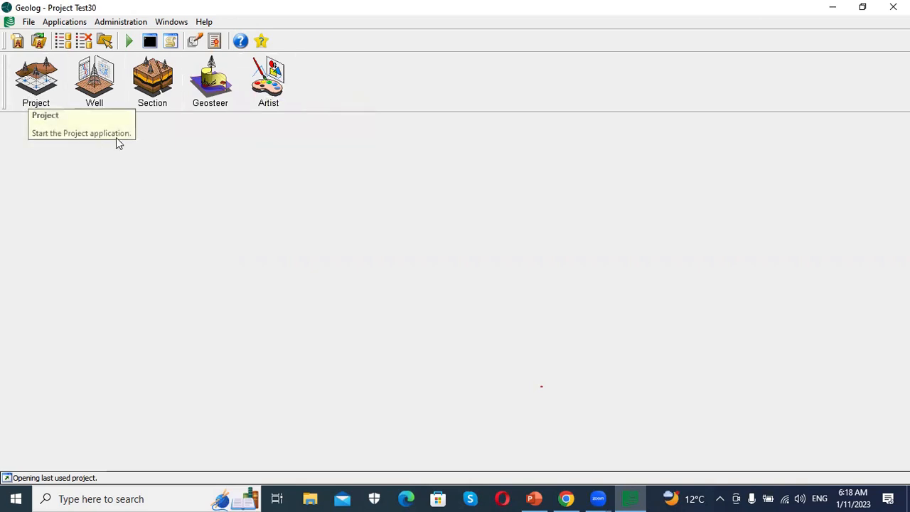
click(31, 86)
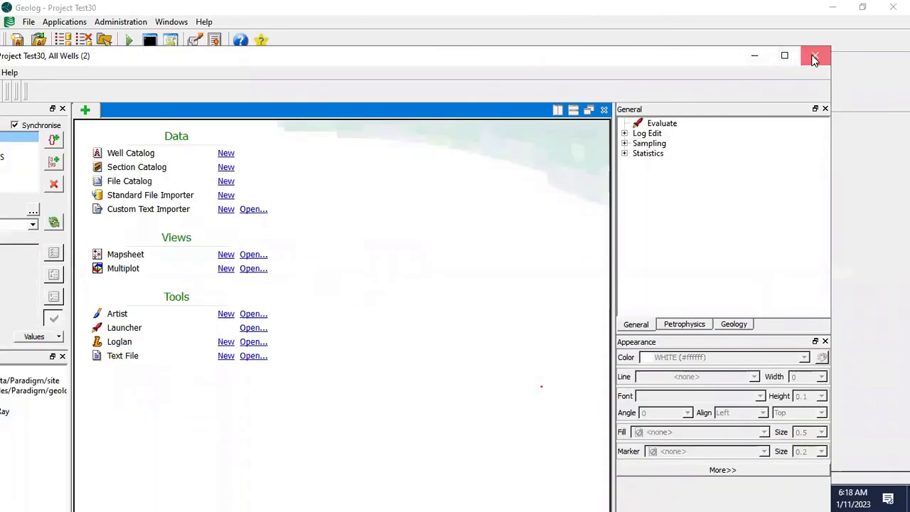
click(815, 56)
- Create a new public project named TEST61 in the default projects directory
click(29, 22)
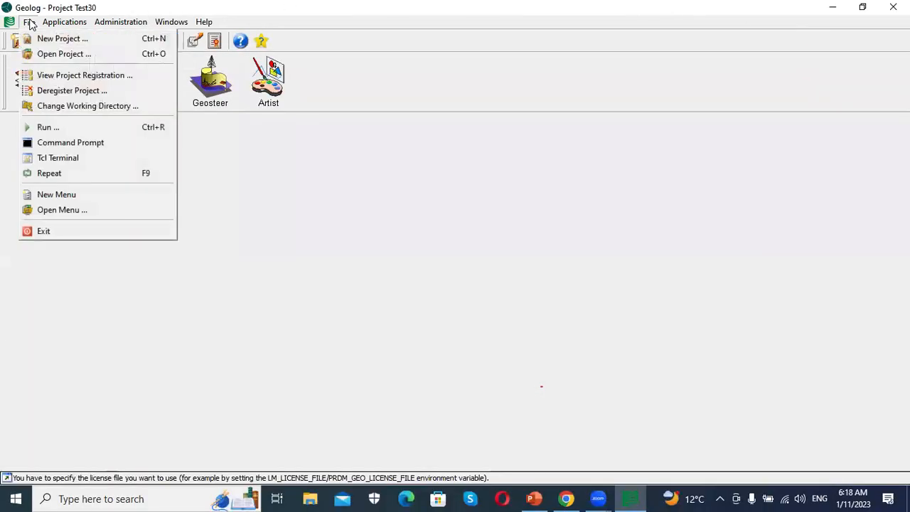
click(42, 38)
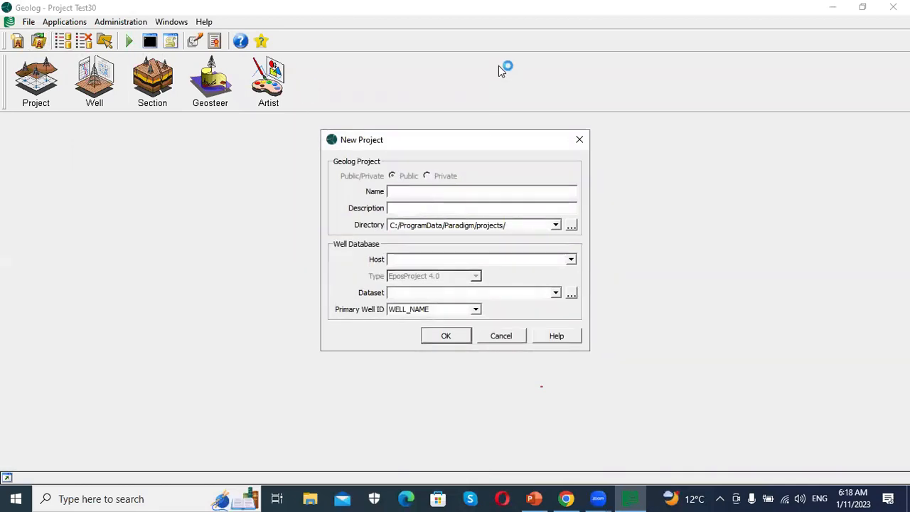
text(TEST)
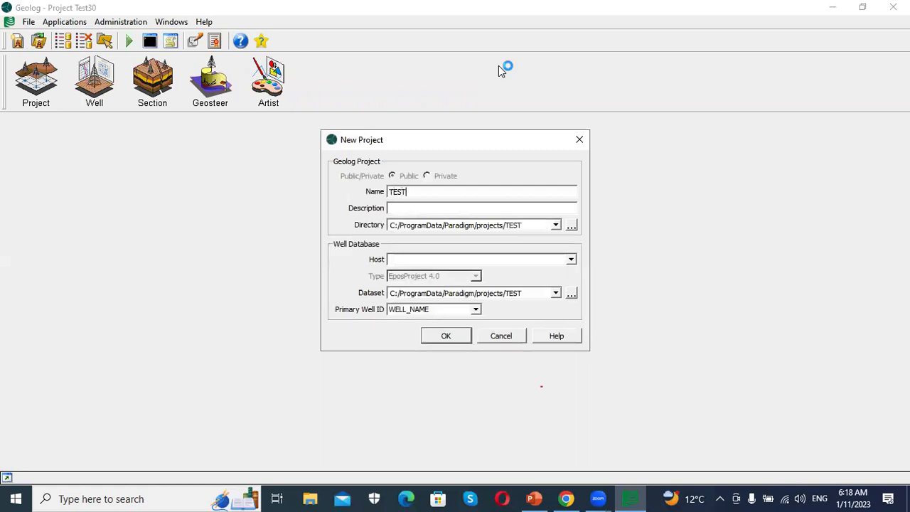
text(61)
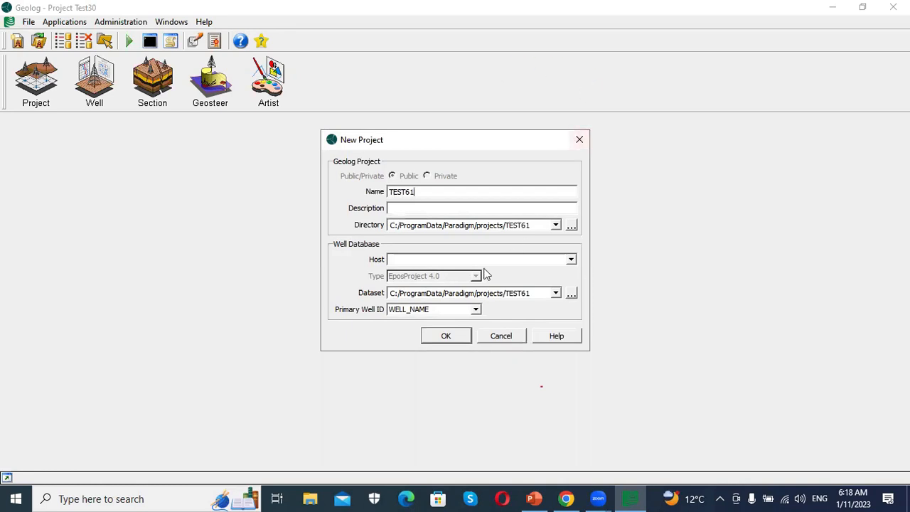
click(449, 336)
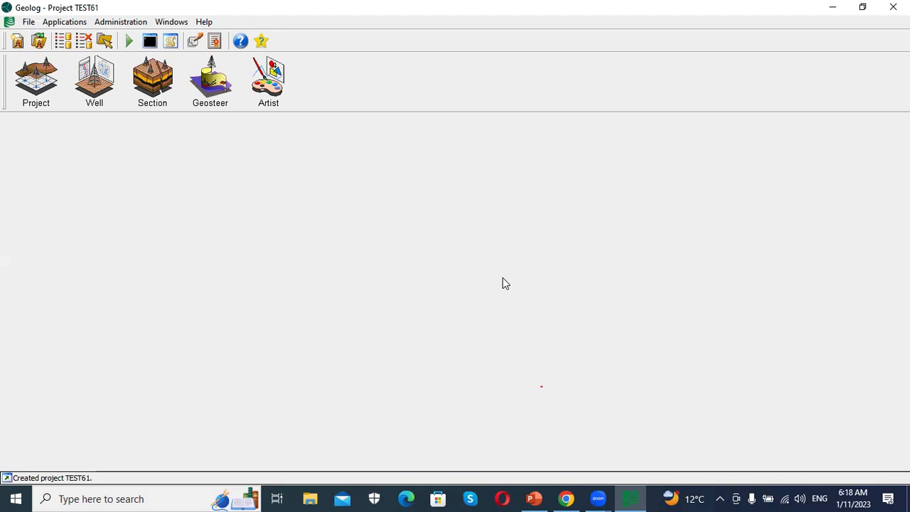
- Open the Project application and start a new Standard File Importer
click(26, 84)
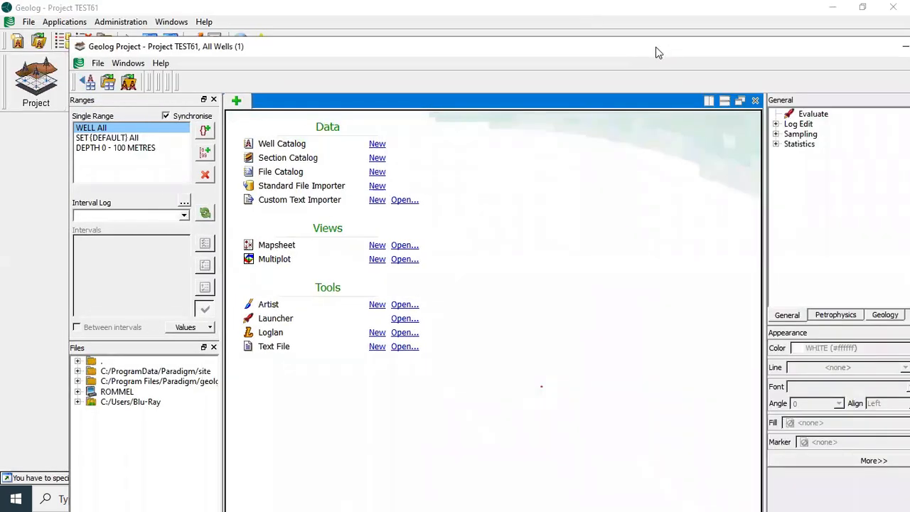
drag(658, 53, 583, 22)
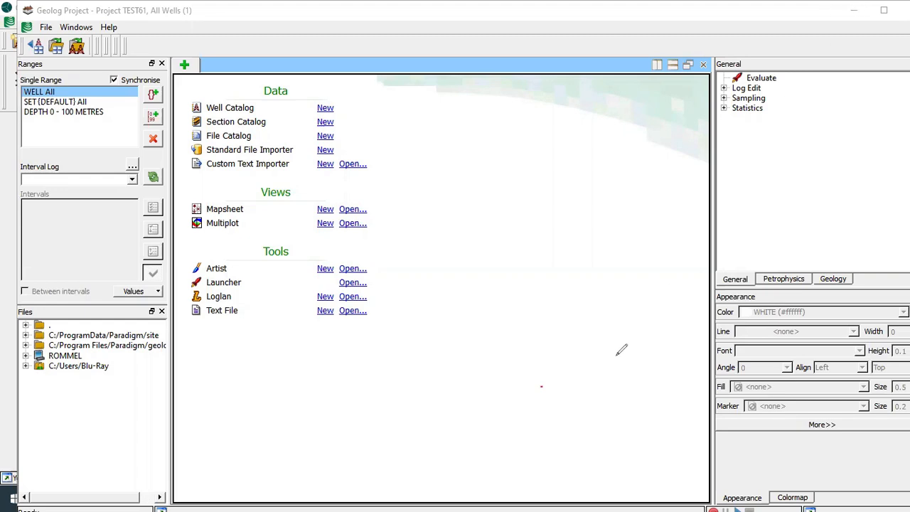
click(325, 150)
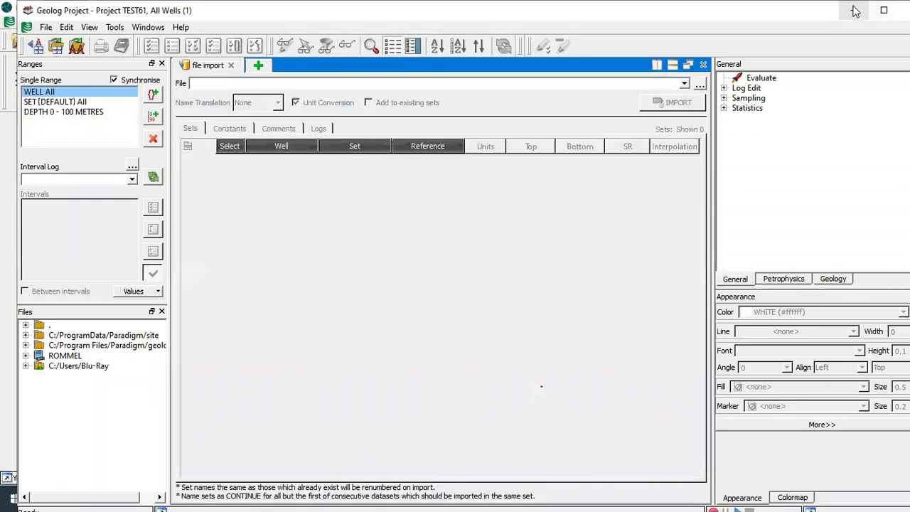
- Load the Training.las file from the desktop into the file importer
double_click(805, 15)
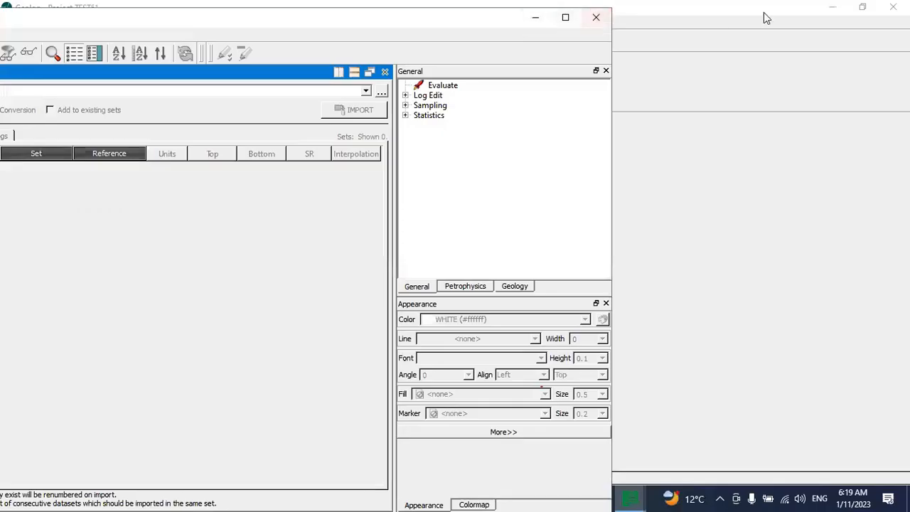
click(829, 8)
drag(438, 23, 674, 205)
drag(473, 159, 171, 363)
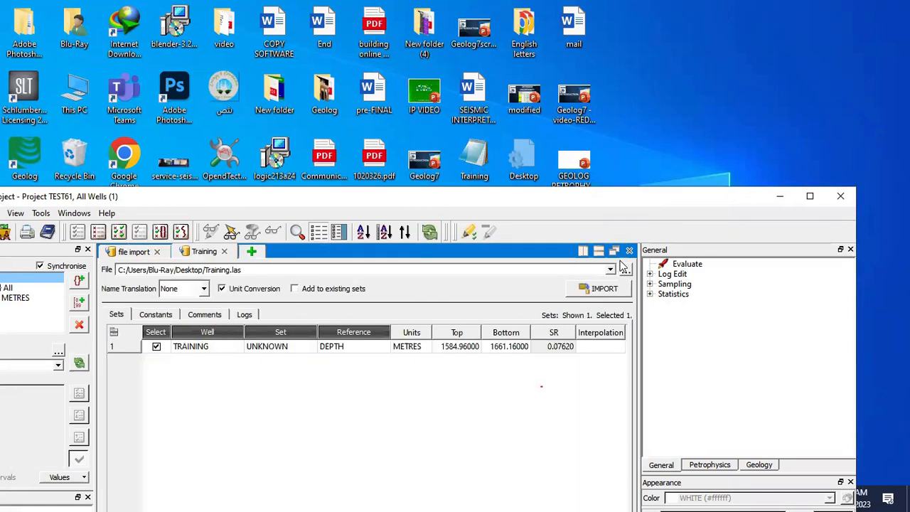
click(810, 197)
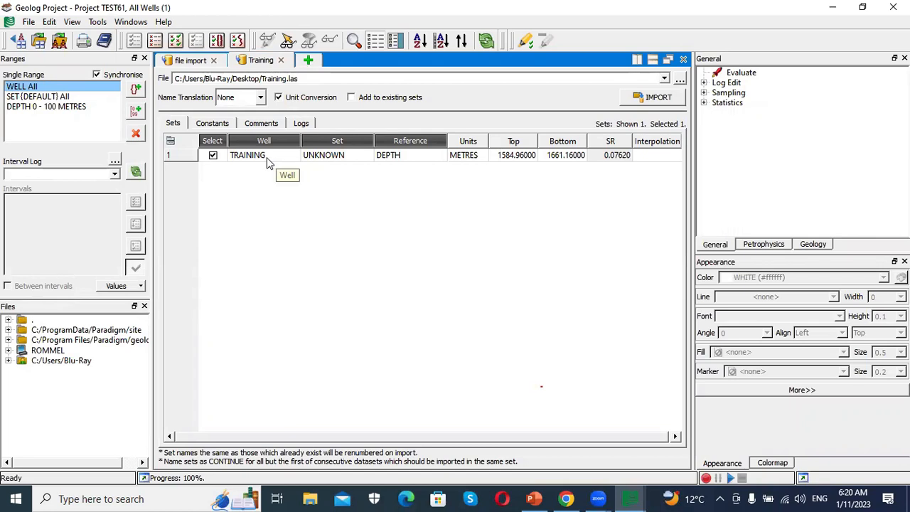
- Name the import set WIRE for the TRAINING well
click(350, 157)
click(350, 157)
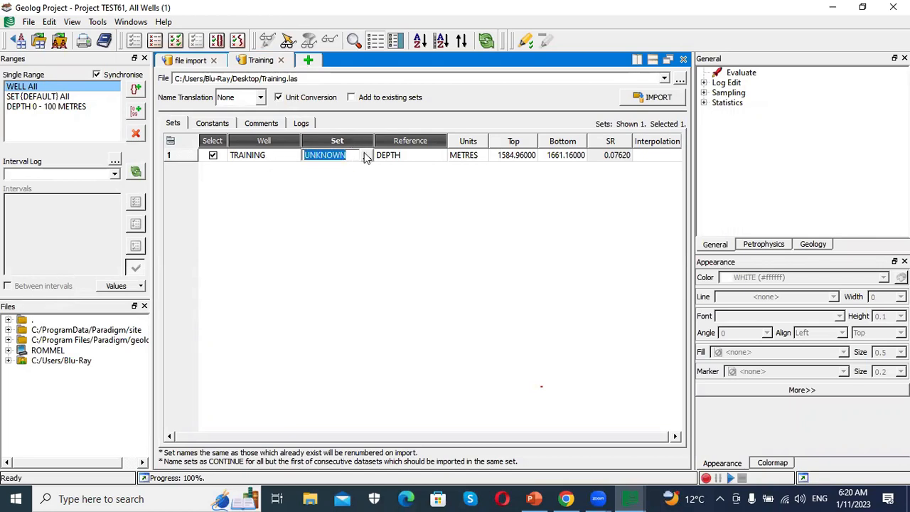
click(364, 158)
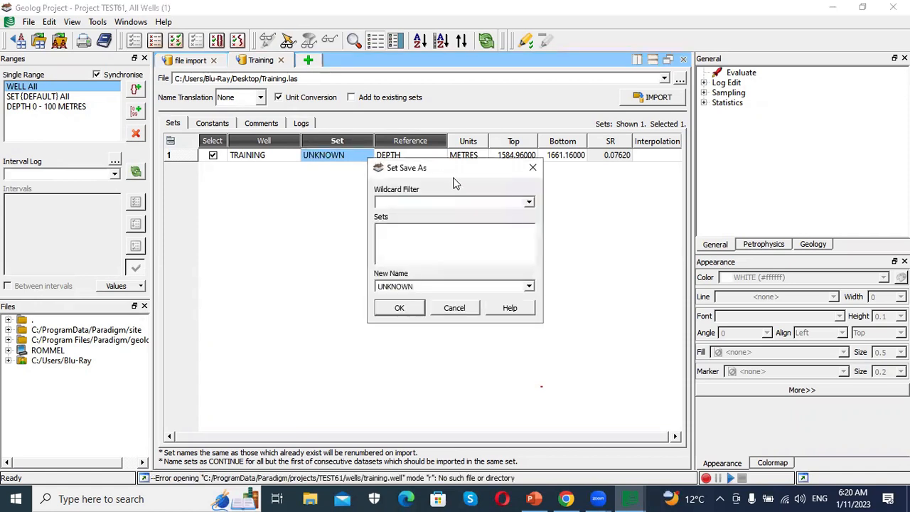
click(530, 285)
scroll(441, 365, down, 3)
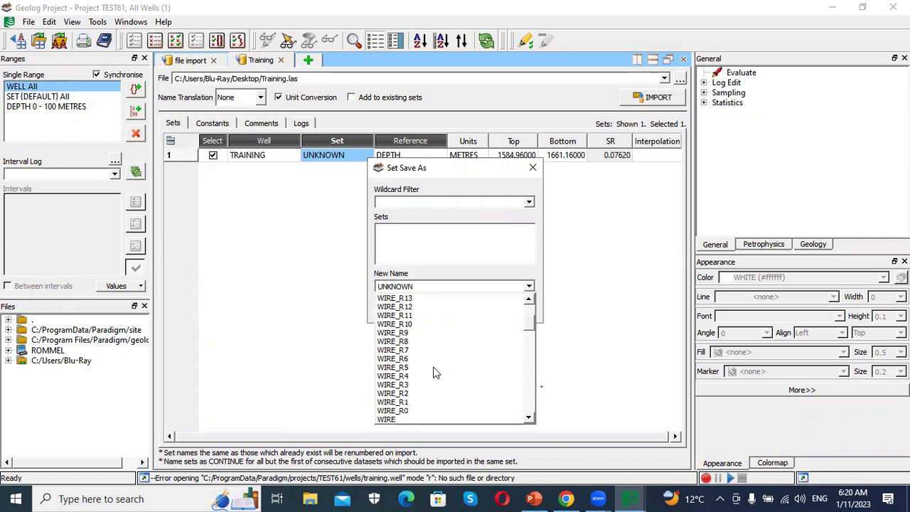
click(412, 420)
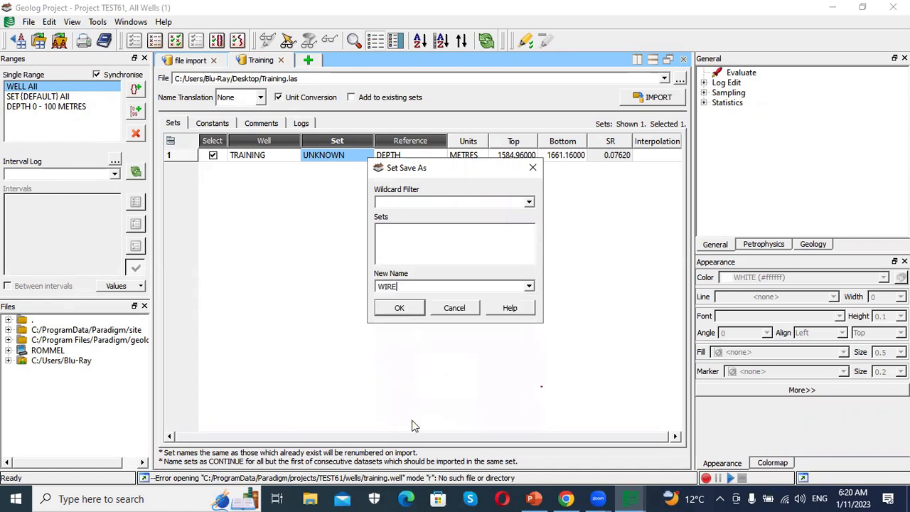
click(400, 309)
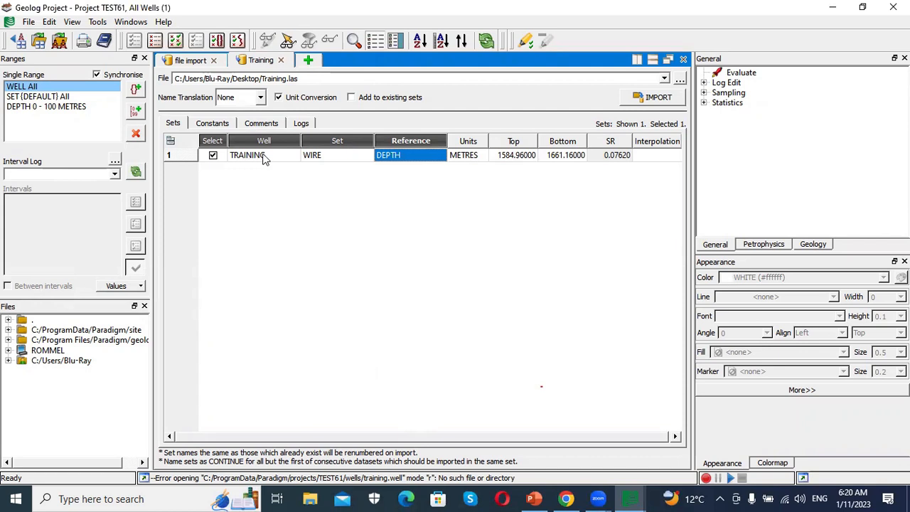
- Set the units of the ZCOR log to G/C.C in the logs list
click(298, 125)
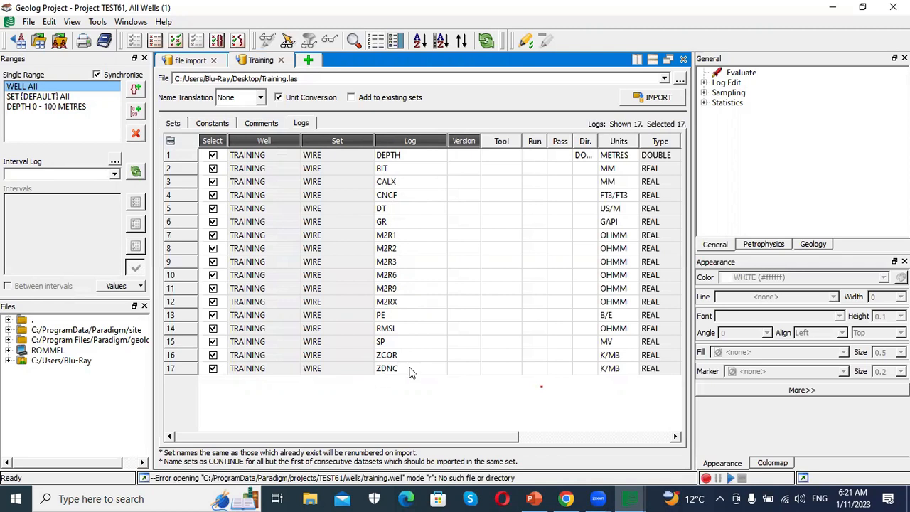
scroll(420, 431, right, 3)
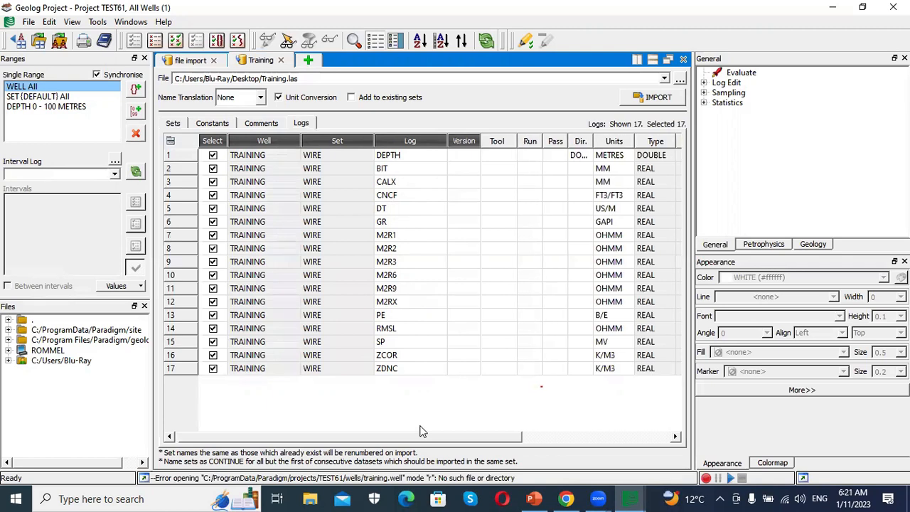
scroll(421, 431, right, 1)
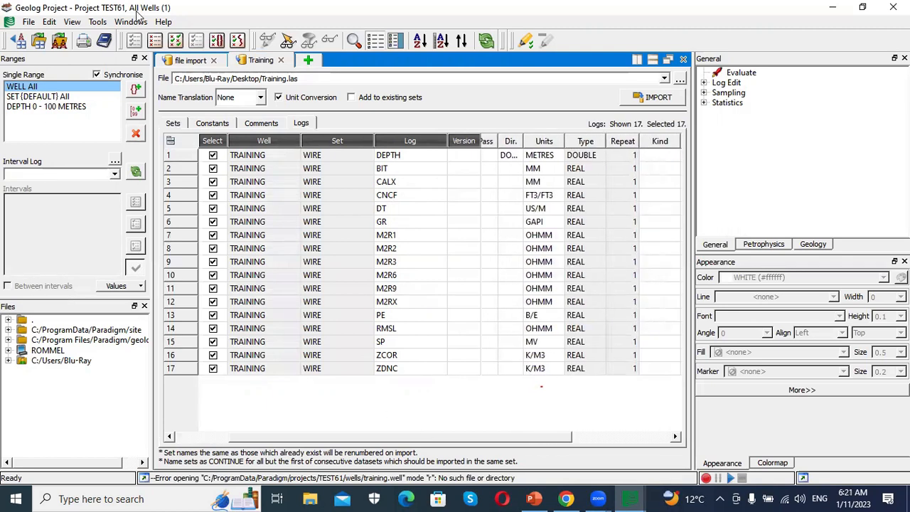
double_click(549, 355)
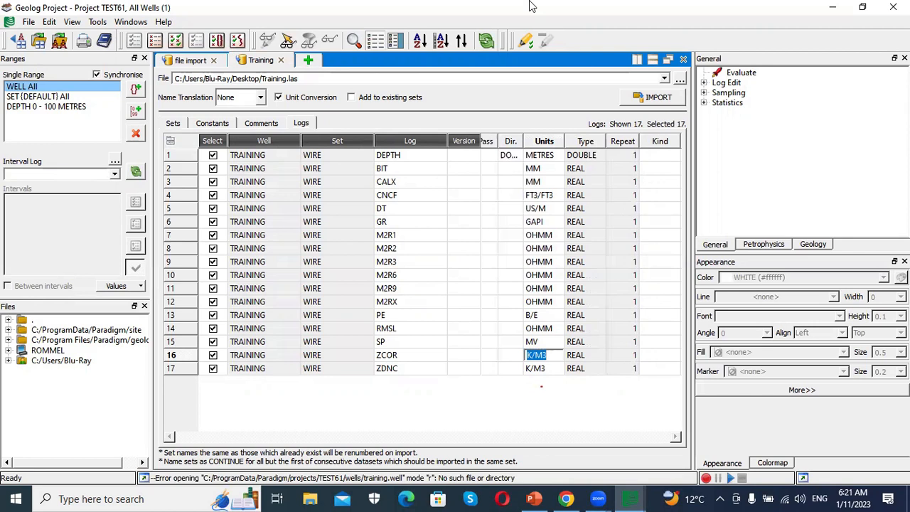
text(G/C.C)
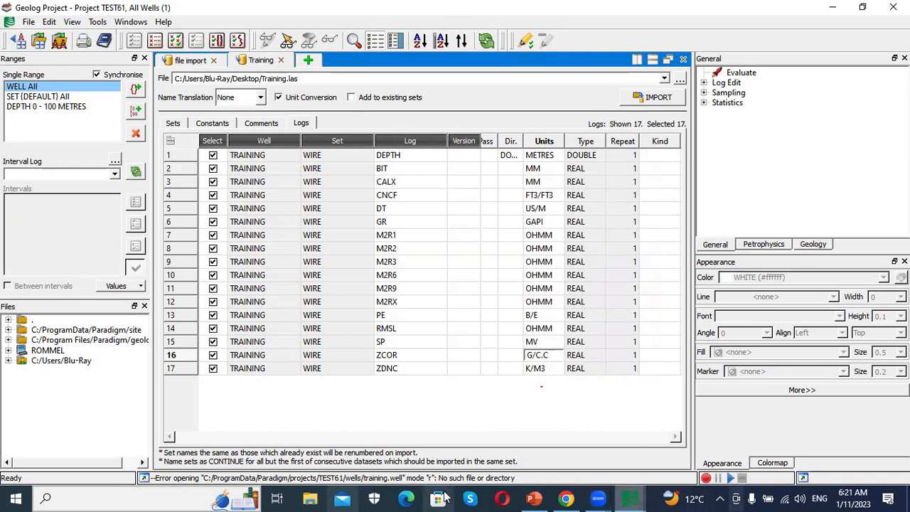
- Set the ZDNC log's units to G/C.C and import the file
click(539, 370)
click(540, 371)
text(G/C.C)
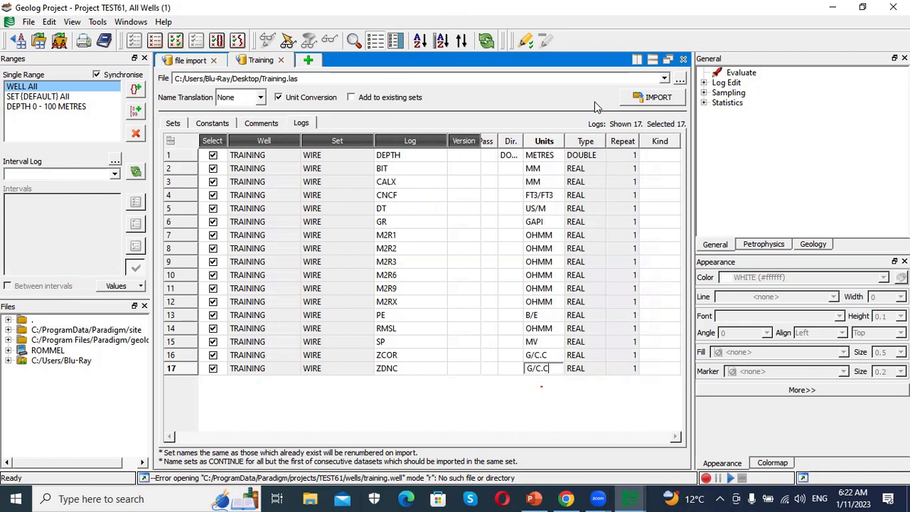
click(655, 99)
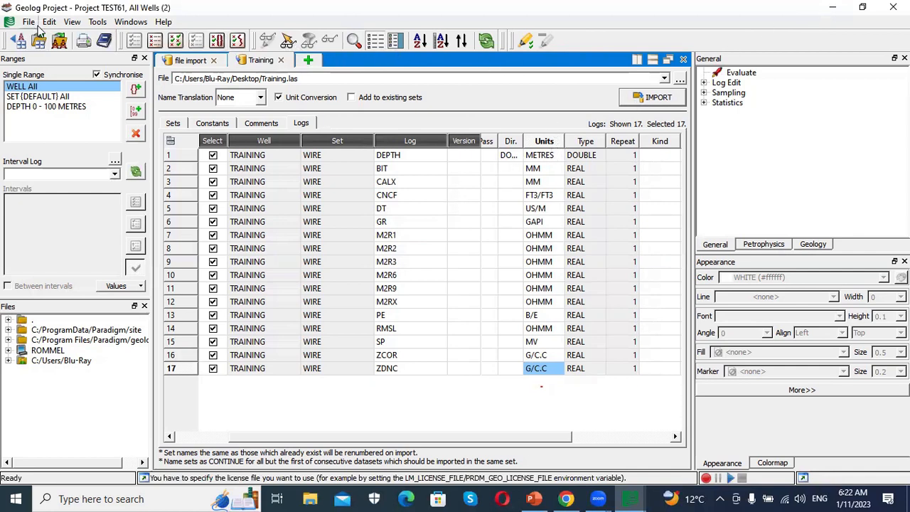
- Open the Well application from the main Geolog window and maximize it
click(830, 9)
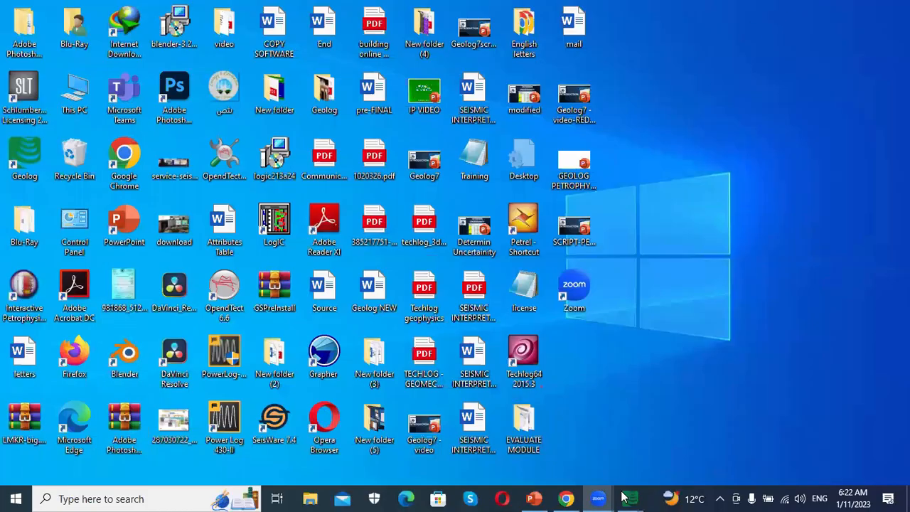
mouse_move(630, 497)
click(579, 442)
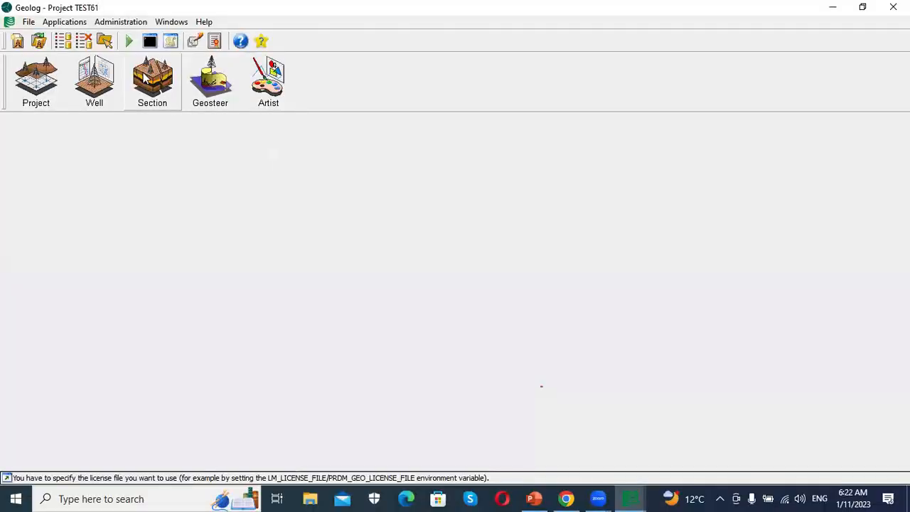
click(98, 96)
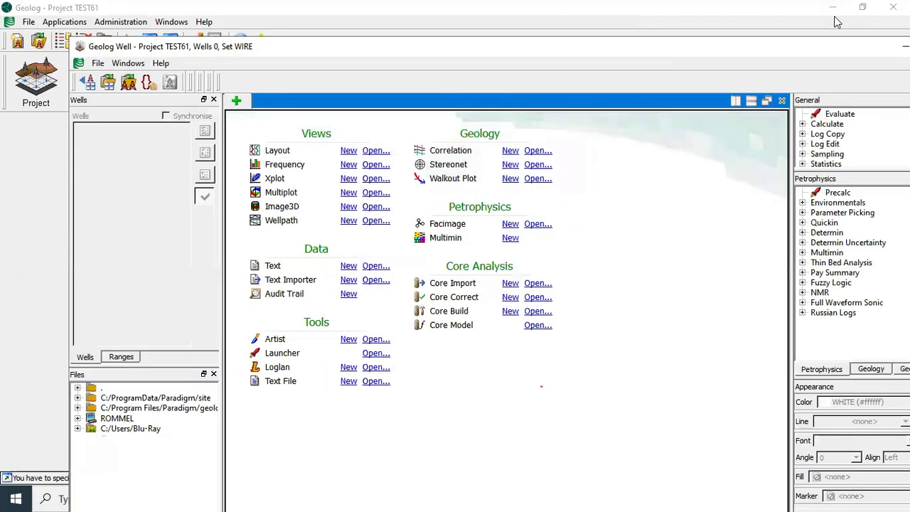
drag(822, 48, 723, 12)
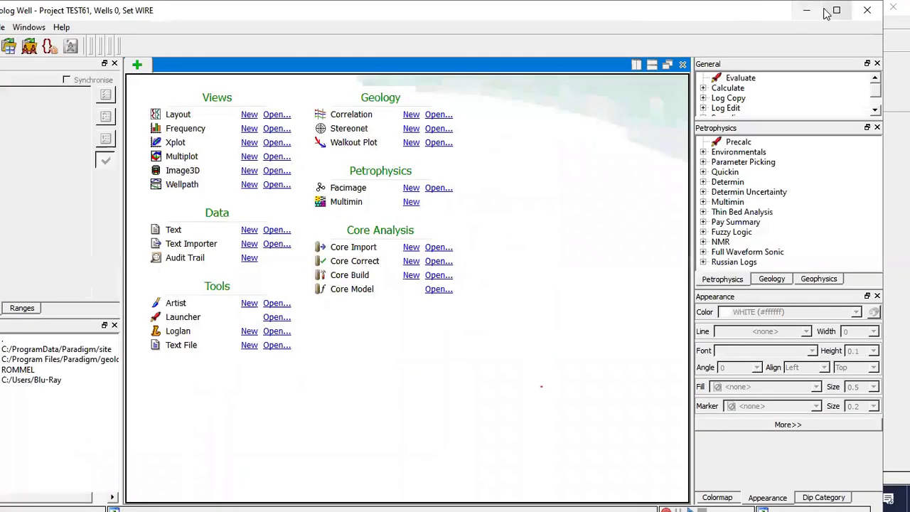
click(831, 11)
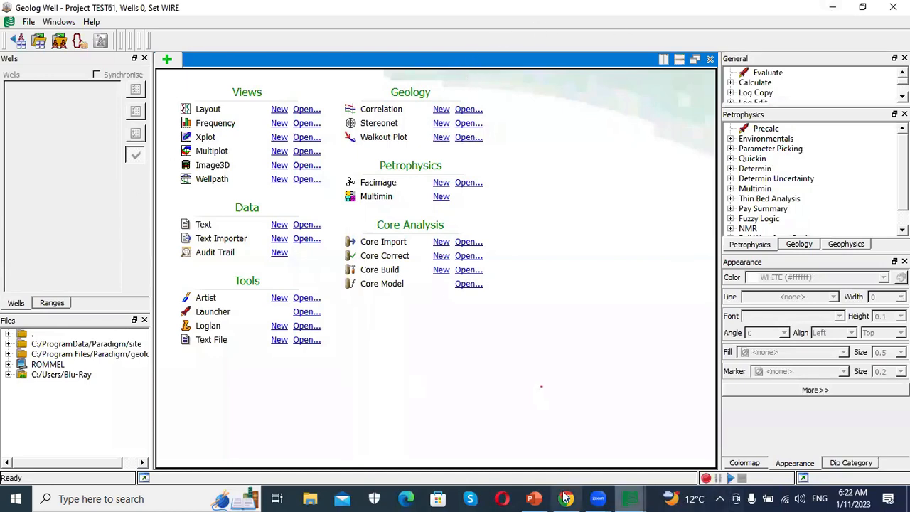
click(557, 329)
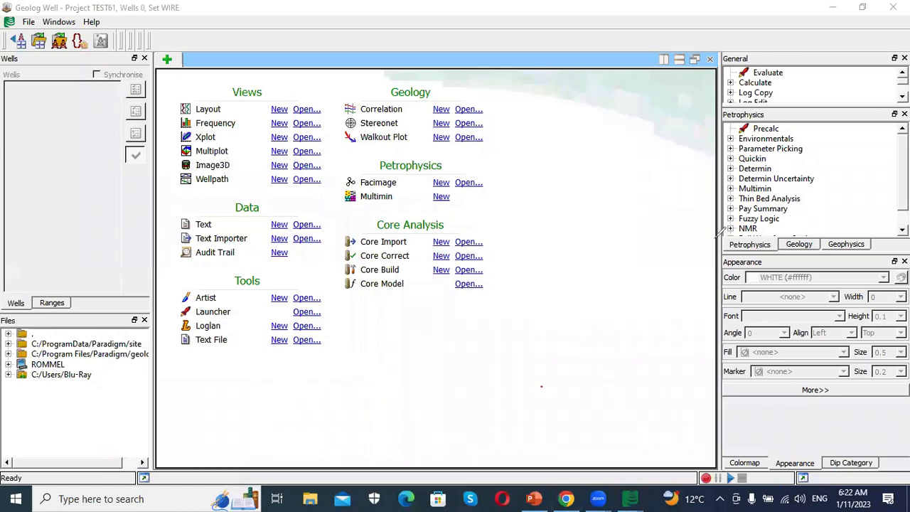
mouse_move(715, 234)
mouse_down()
mouse_move(760, 231)
mouse_move(782, 250)
mouse_move(723, 253)
mouse_move(713, 238)
mouse_up()
mouse_move(786, 238)
mouse_down()
mouse_move(839, 240)
mouse_move(788, 240)
mouse_up()
mouse_move(876, 230)
mouse_down()
mouse_move(840, 250)
mouse_move(848, 226)
mouse_up()
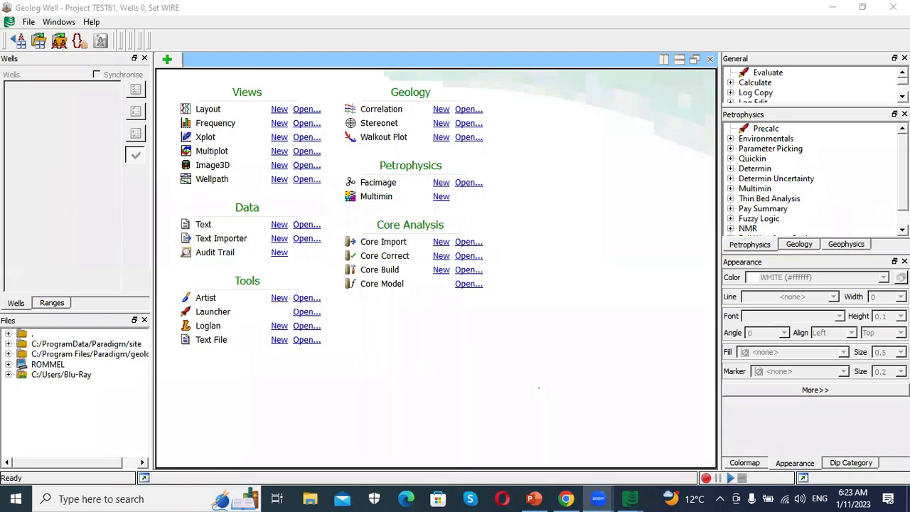
scroll(811, 178, down, 1)
scroll(811, 178, up, 1)
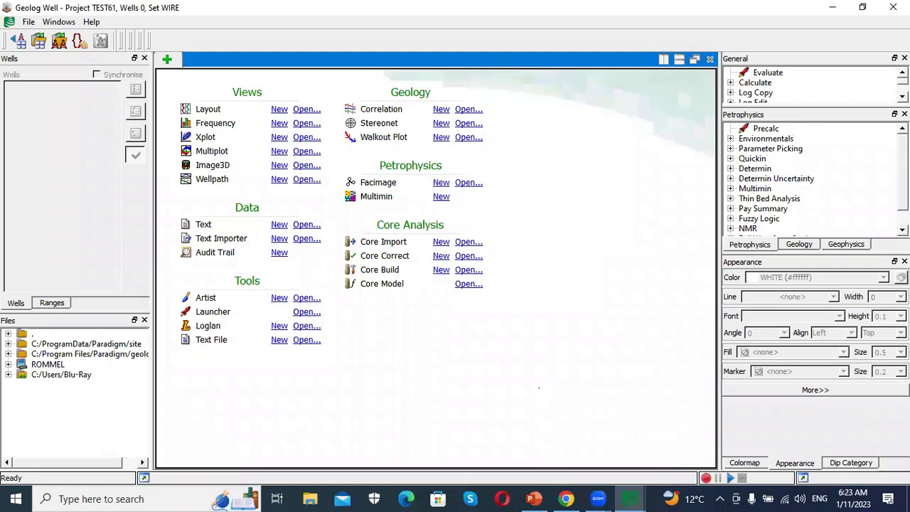
scroll(793, 169, down, 1)
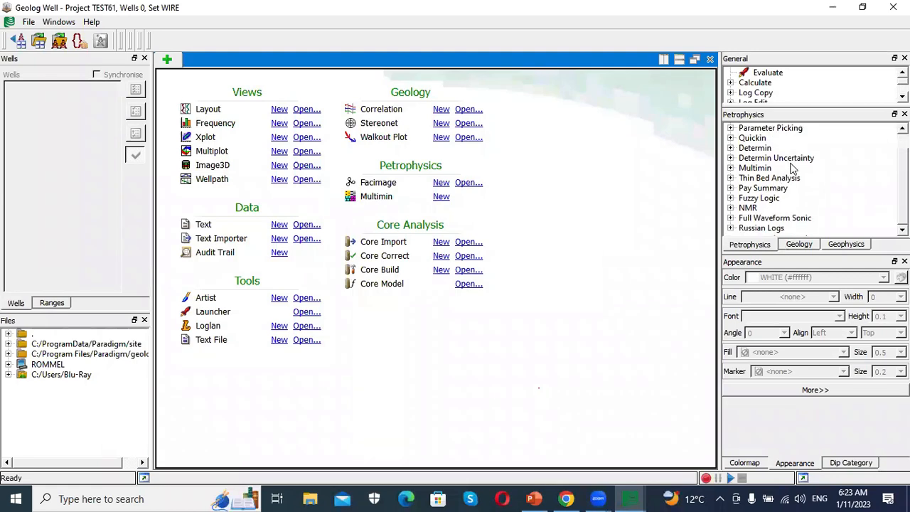
scroll(793, 169, up, 1)
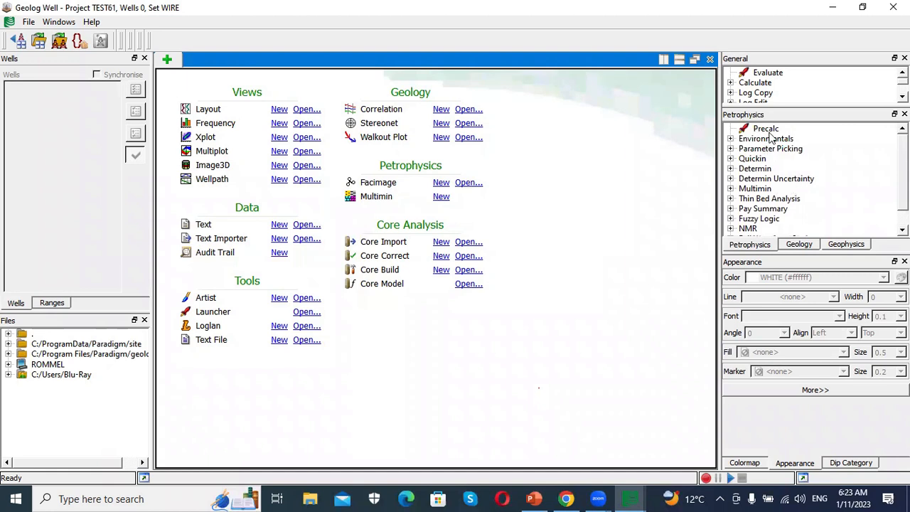
click(804, 246)
click(839, 246)
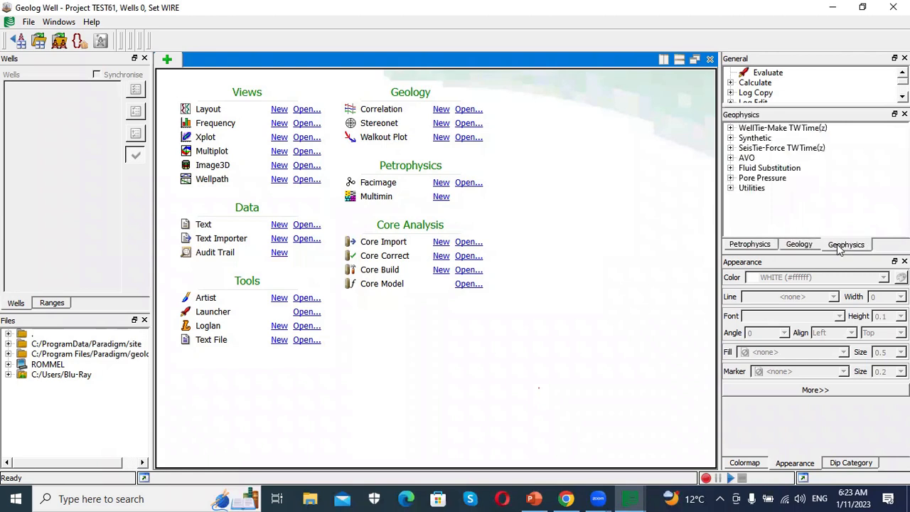
click(750, 247)
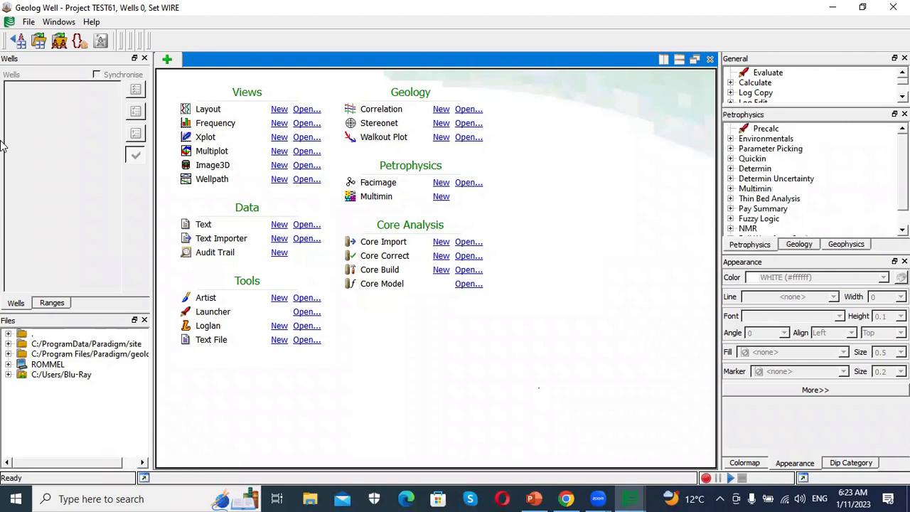
- Create a new layout and open the TRAINING well in it
click(279, 110)
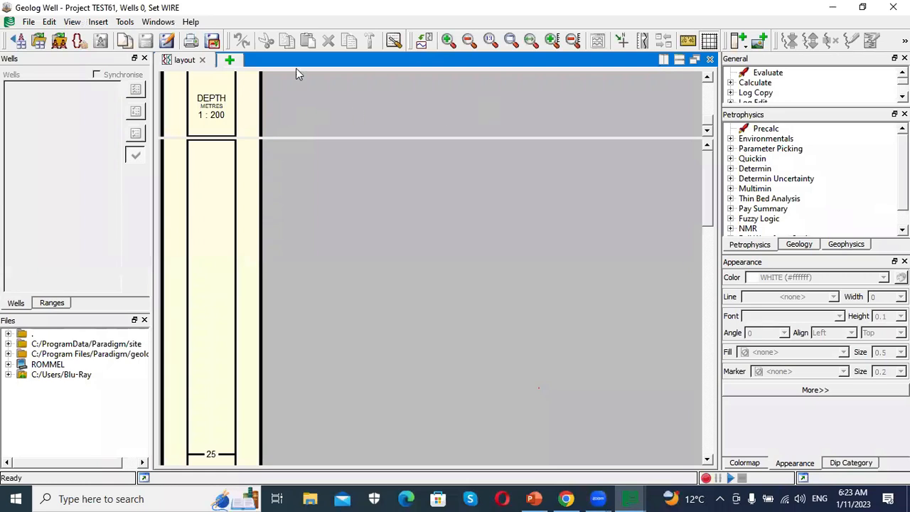
click(59, 40)
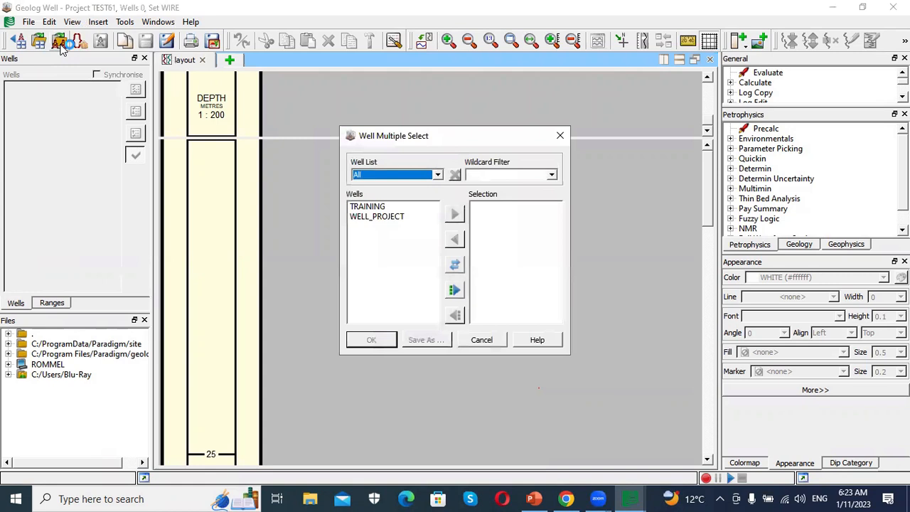
click(375, 207)
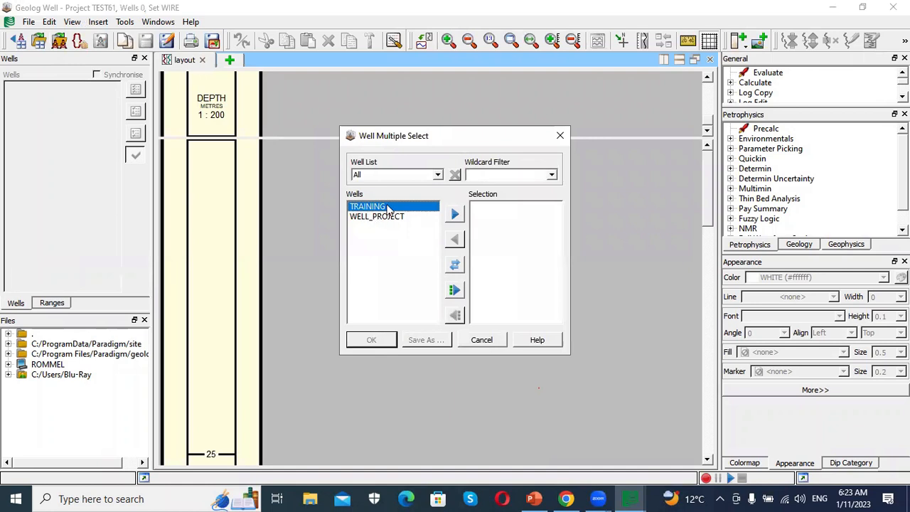
click(456, 215)
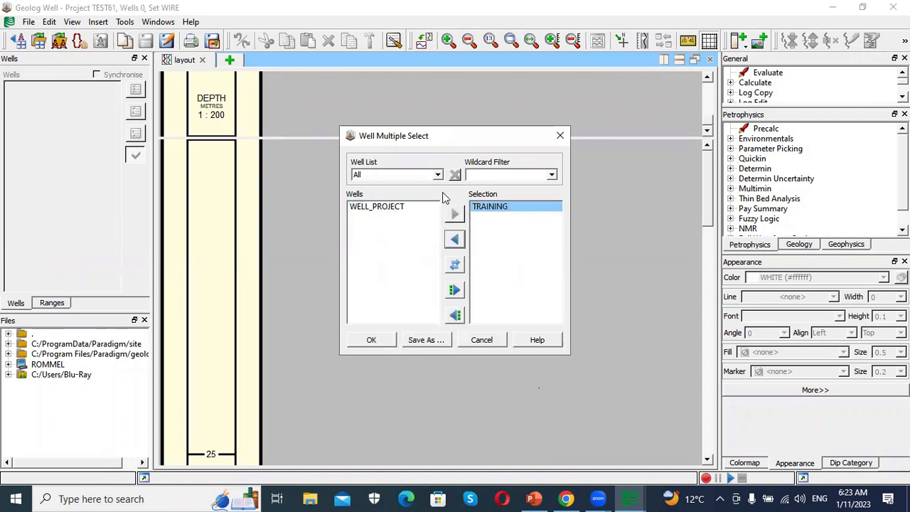
click(372, 341)
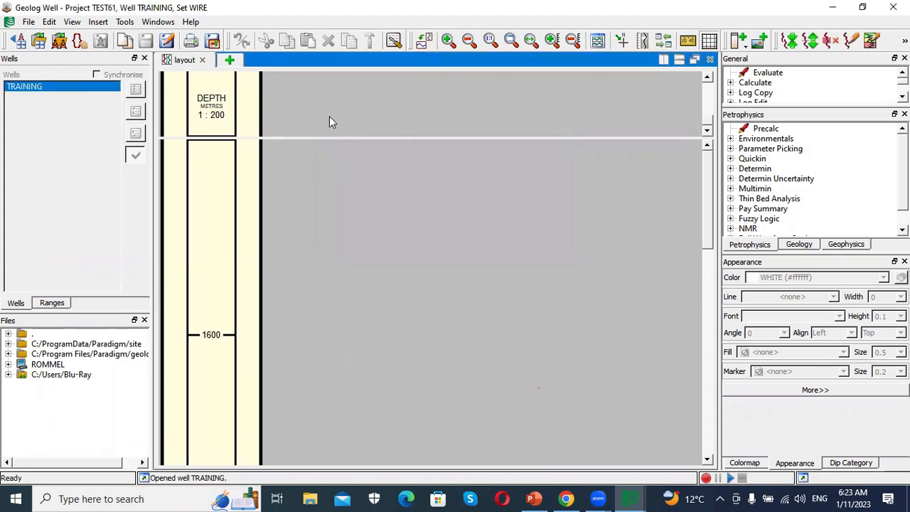
- Insert two wireline tracks into the layout next to the depth scale
right_click(287, 140)
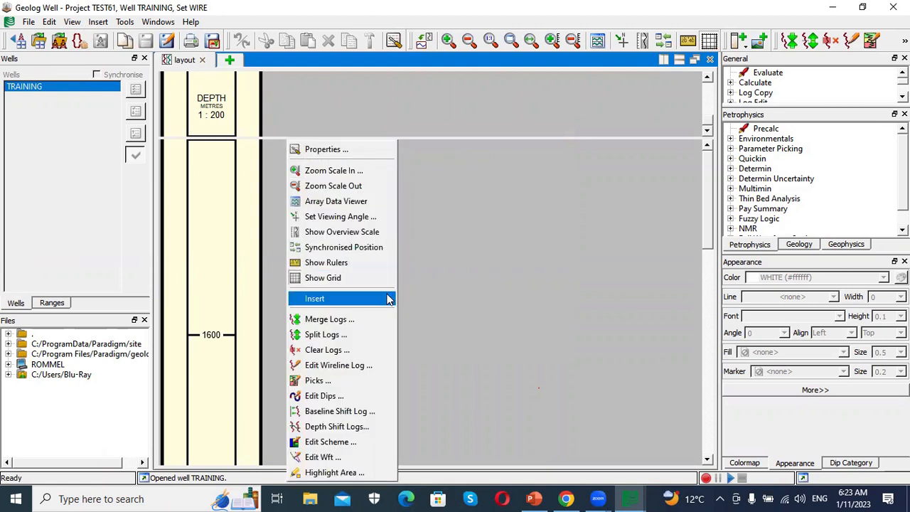
mouse_move(396, 299)
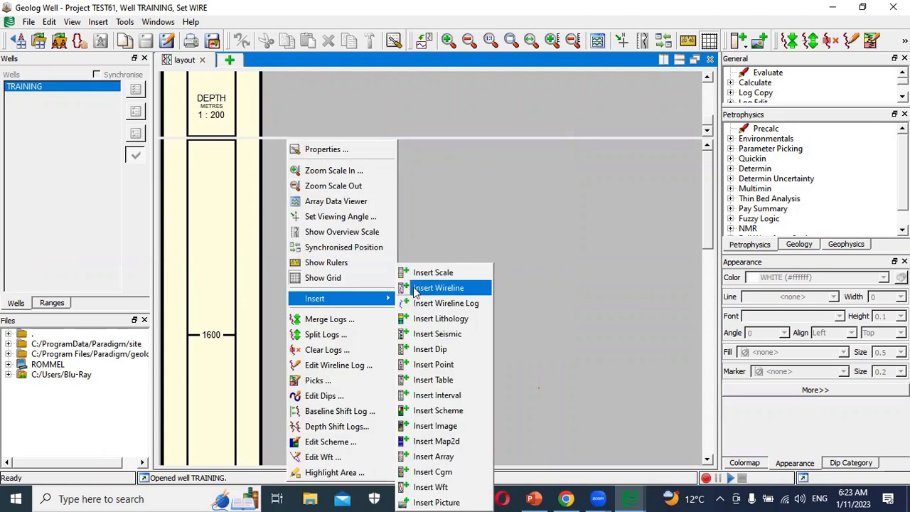
click(438, 288)
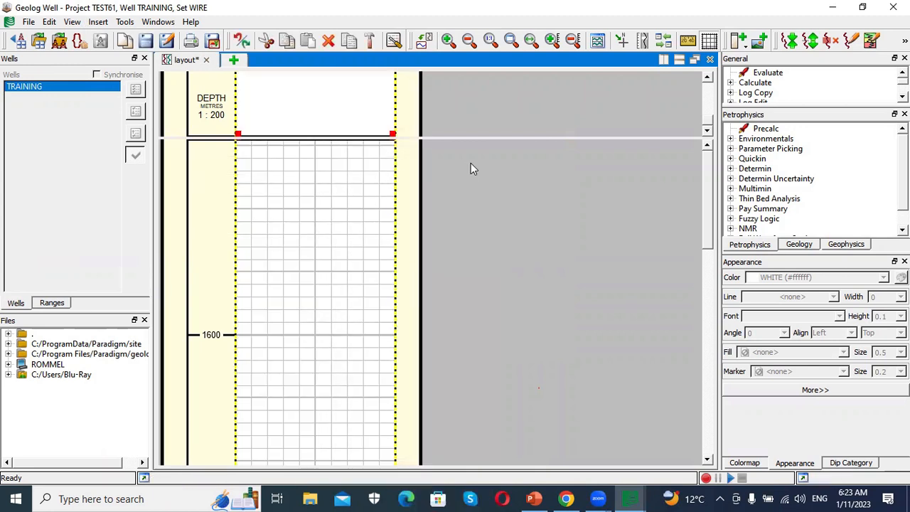
right_click(435, 175)
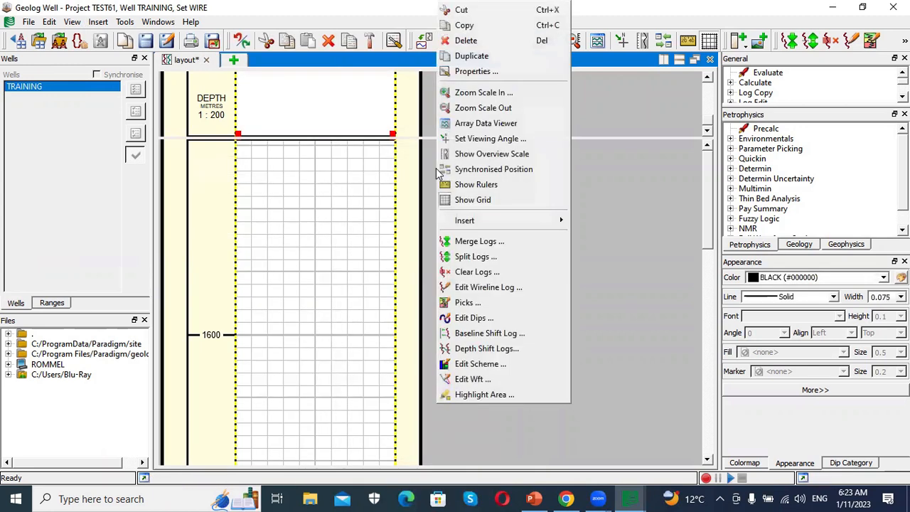
mouse_move(489, 222)
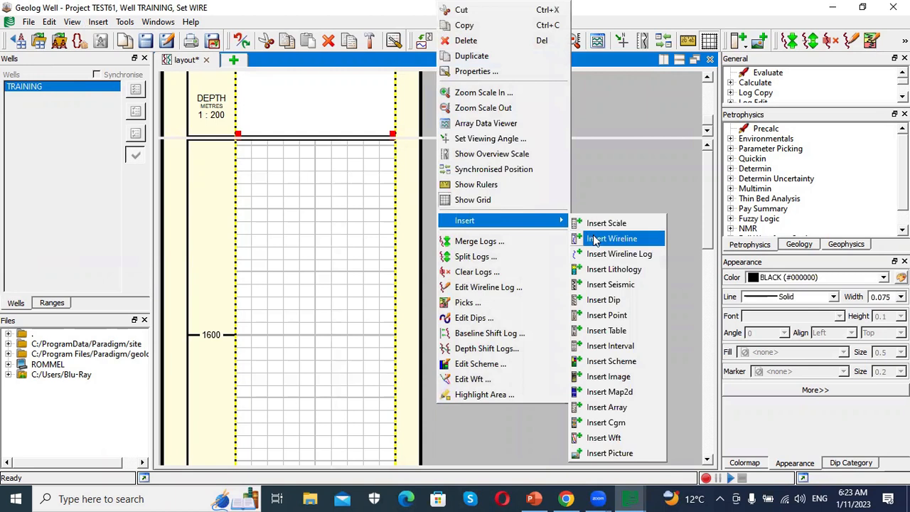
click(601, 237)
- Add the WIRE.GR log to the first wireline track and assign it to the WIRE set
click(306, 106)
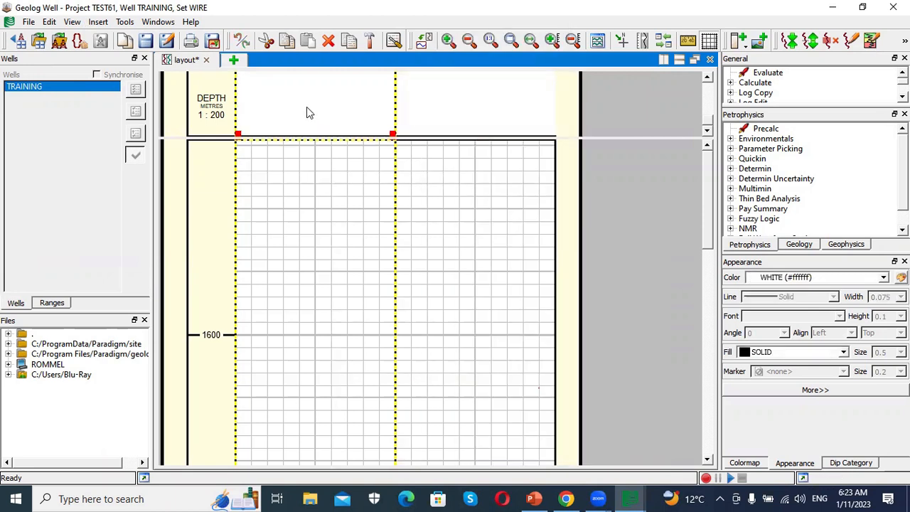
double_click(307, 107)
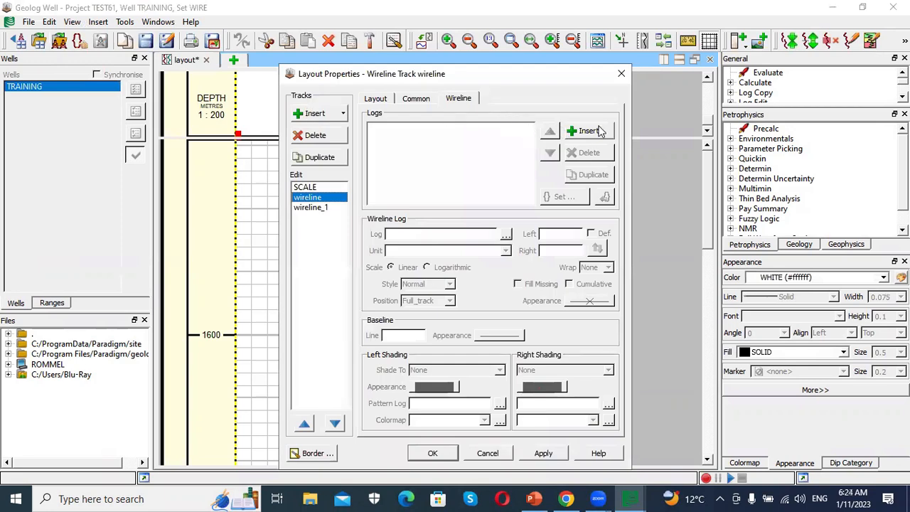
click(588, 133)
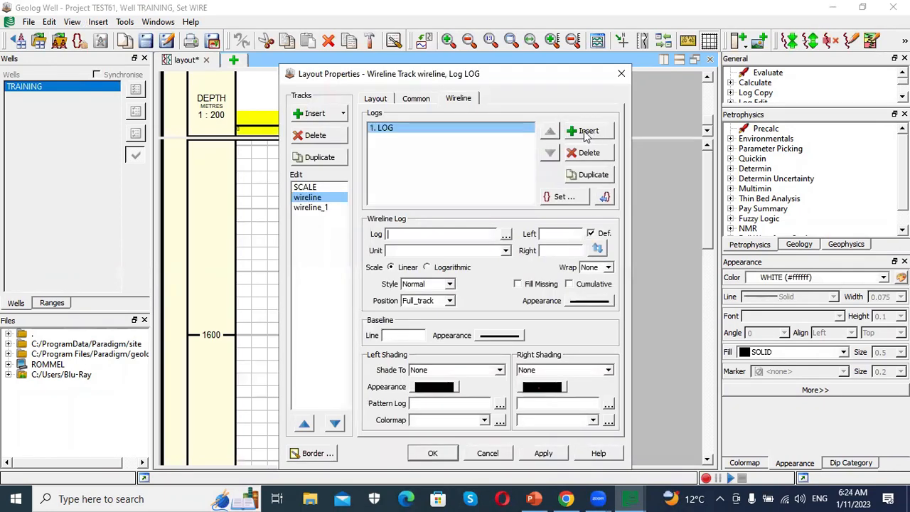
click(505, 234)
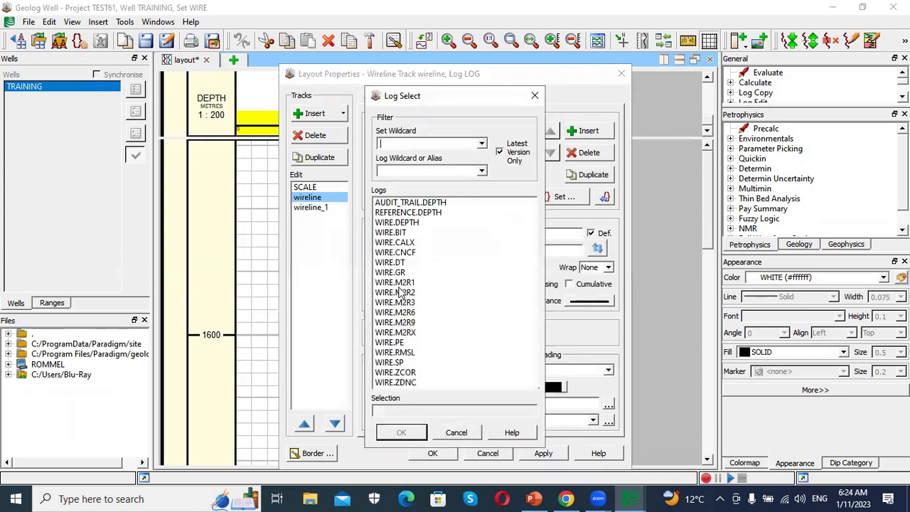
click(395, 273)
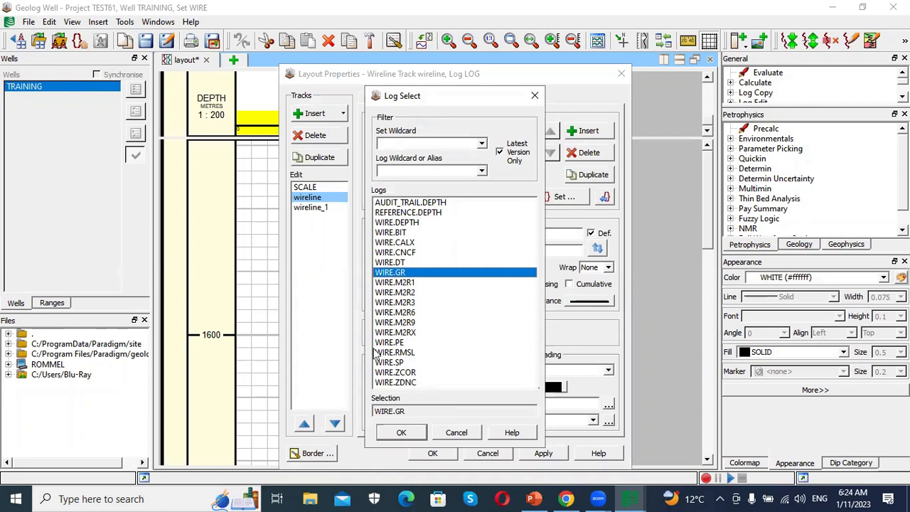
click(401, 432)
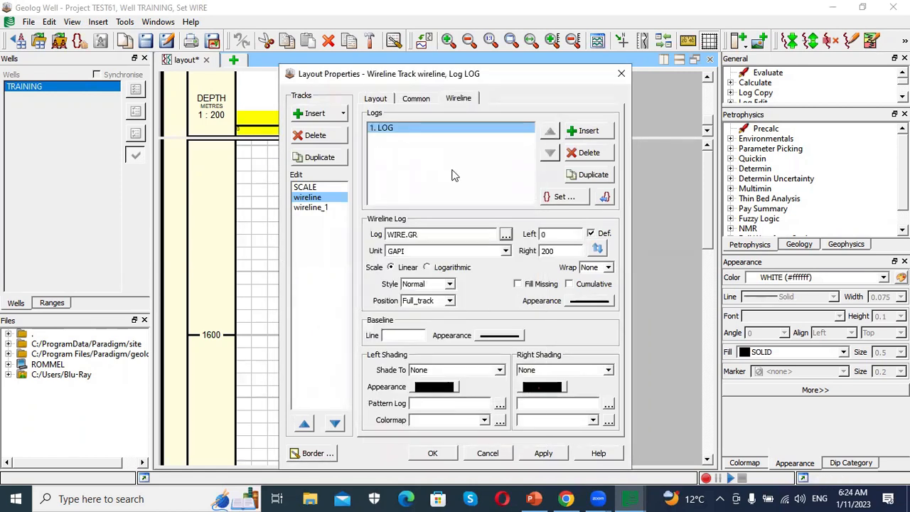
click(561, 197)
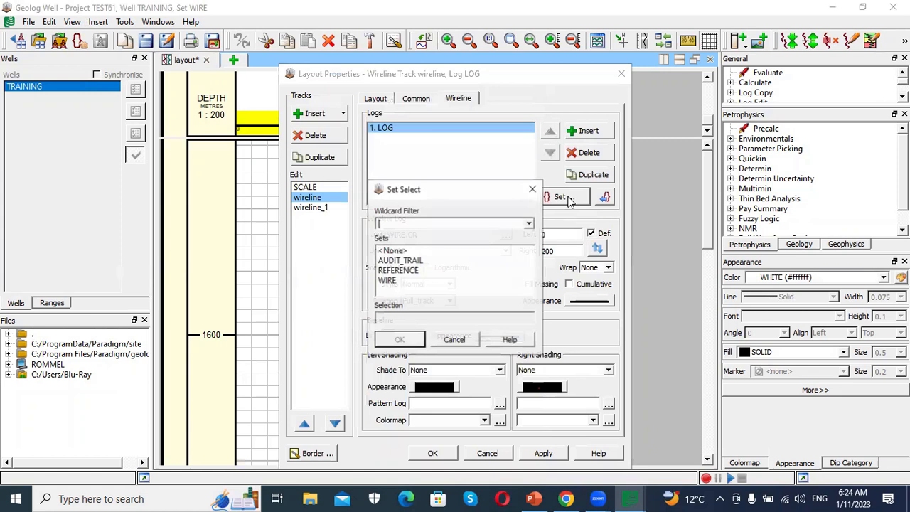
click(392, 281)
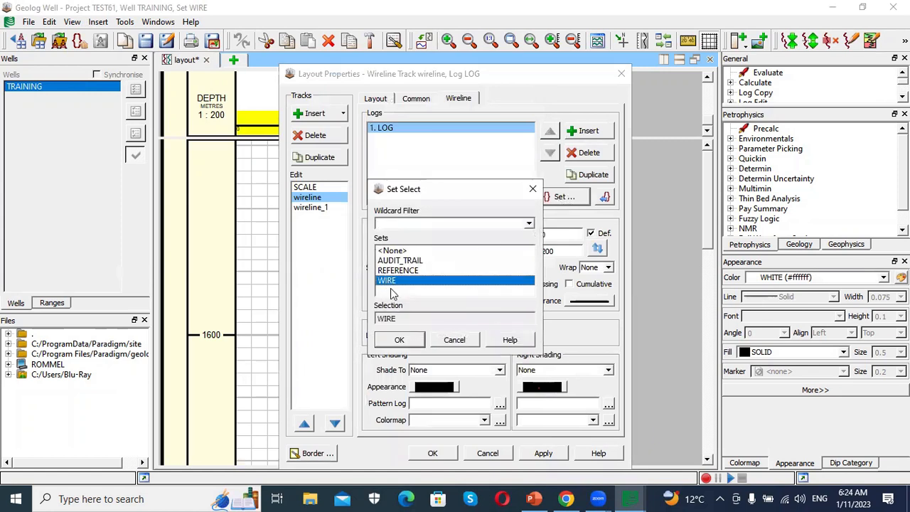
click(399, 340)
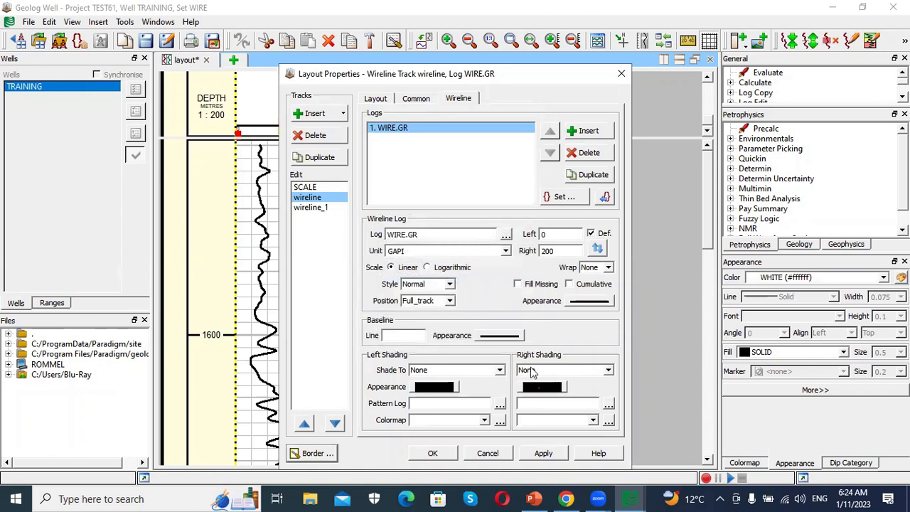
- Insert a second log in the same track and select WIRE.CALX for it
click(587, 132)
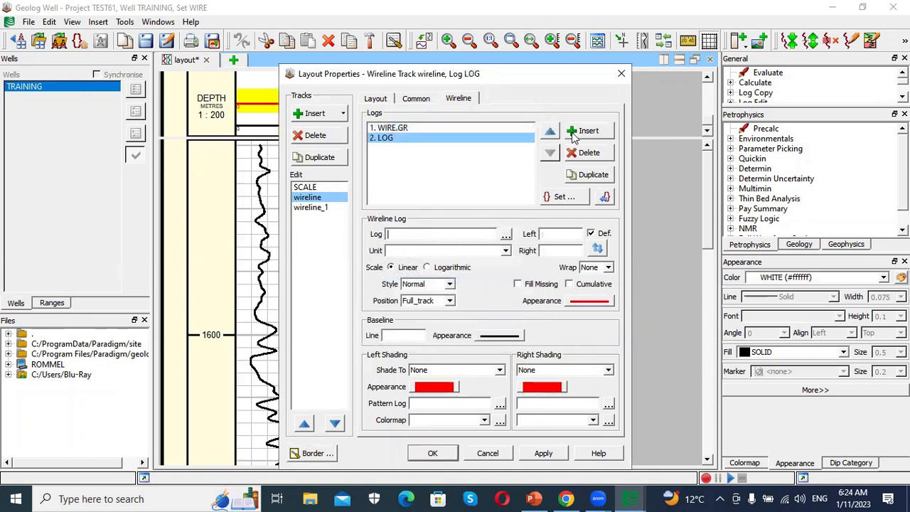
click(506, 236)
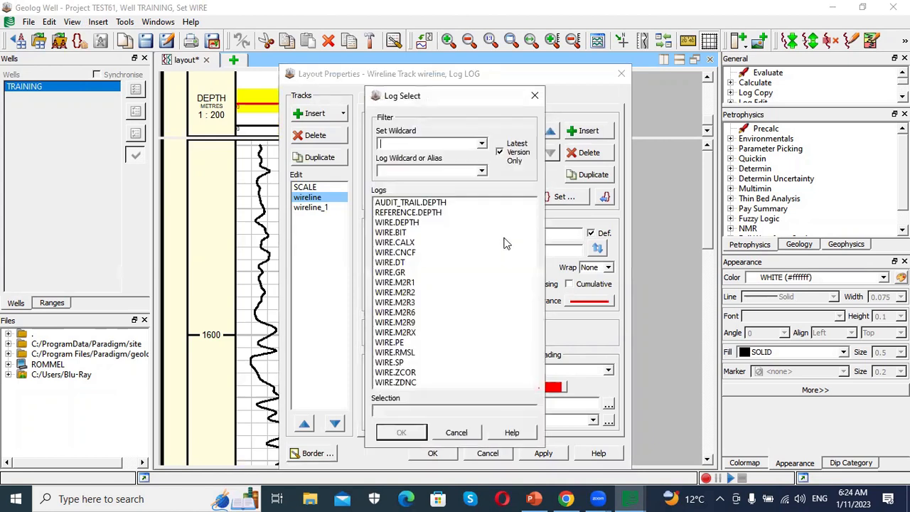
click(403, 243)
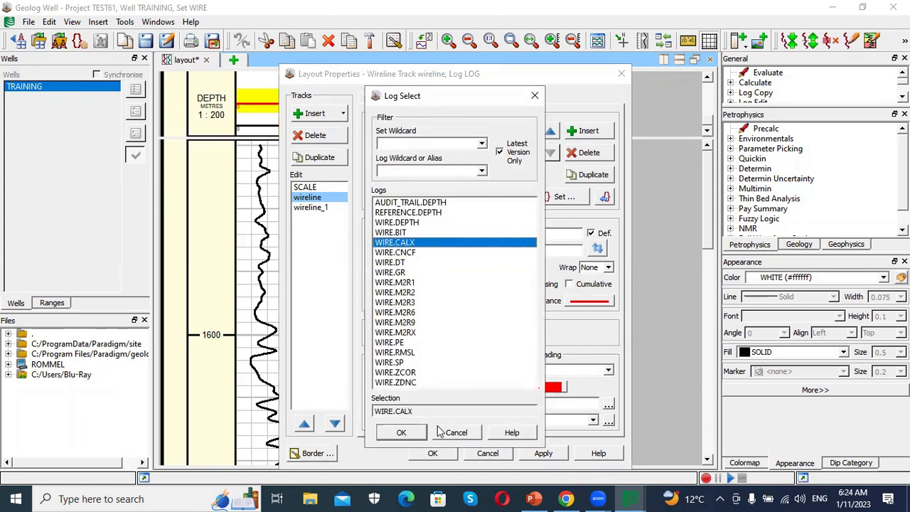
click(401, 433)
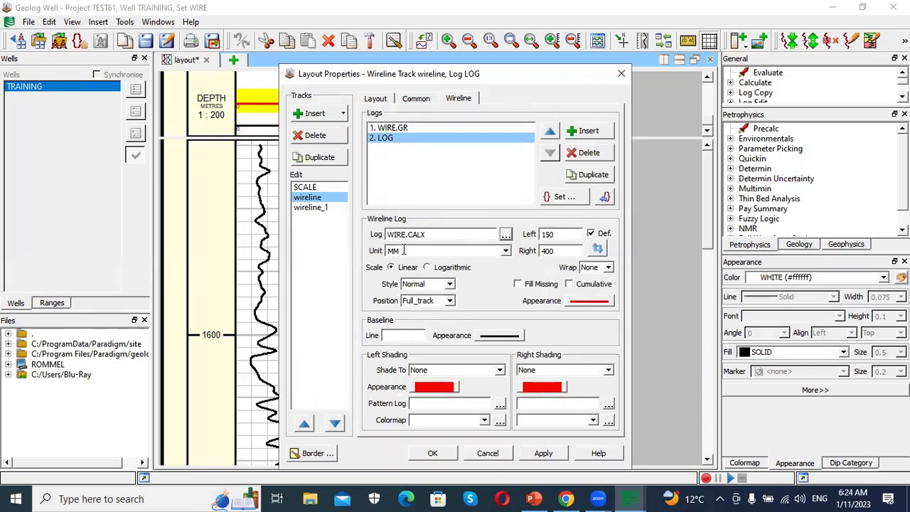
- Set the WIRE.CALX scale from 6 to 16 with INCHES as the unit
drag(558, 234, 535, 237)
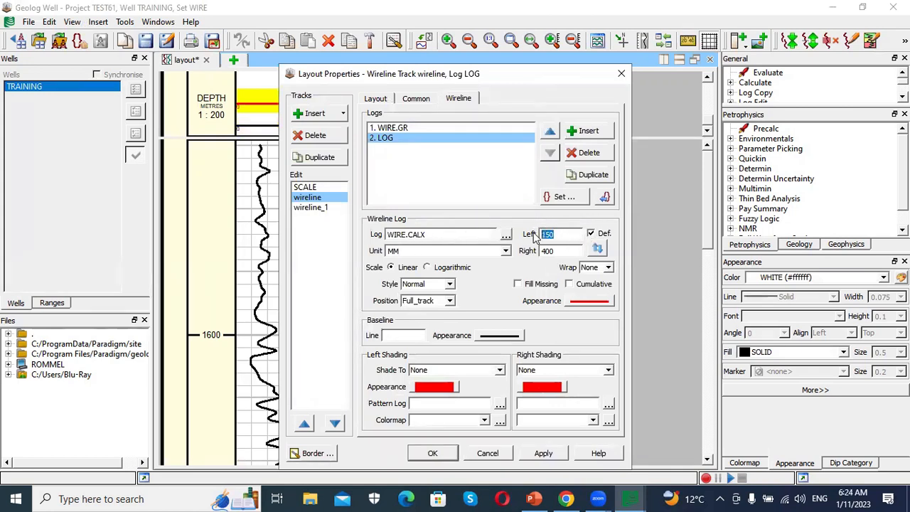
text(6)
drag(556, 251, 534, 250)
click(504, 252)
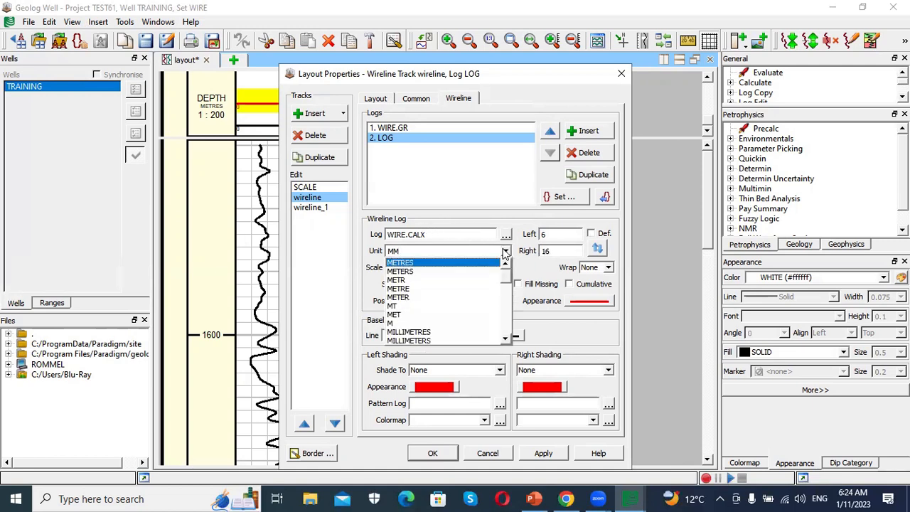
scroll(441, 327, down, 3)
scroll(441, 327, down, 5)
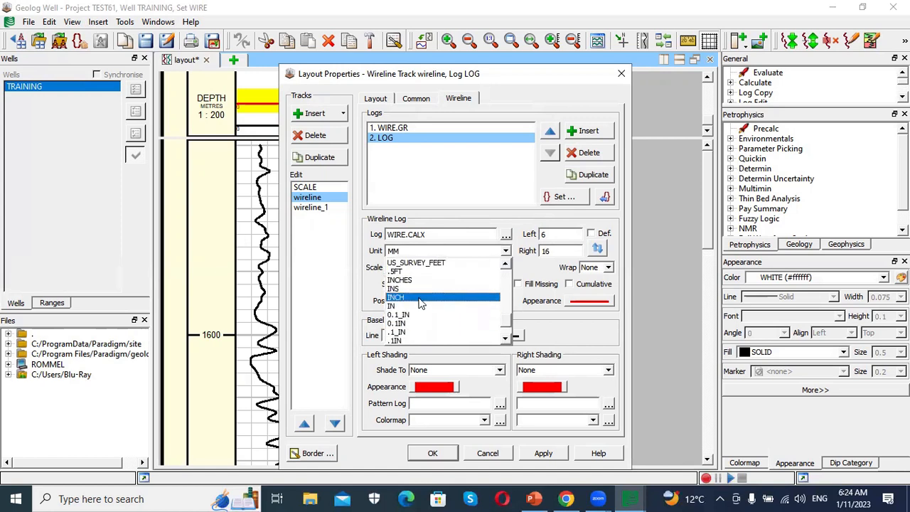
click(420, 280)
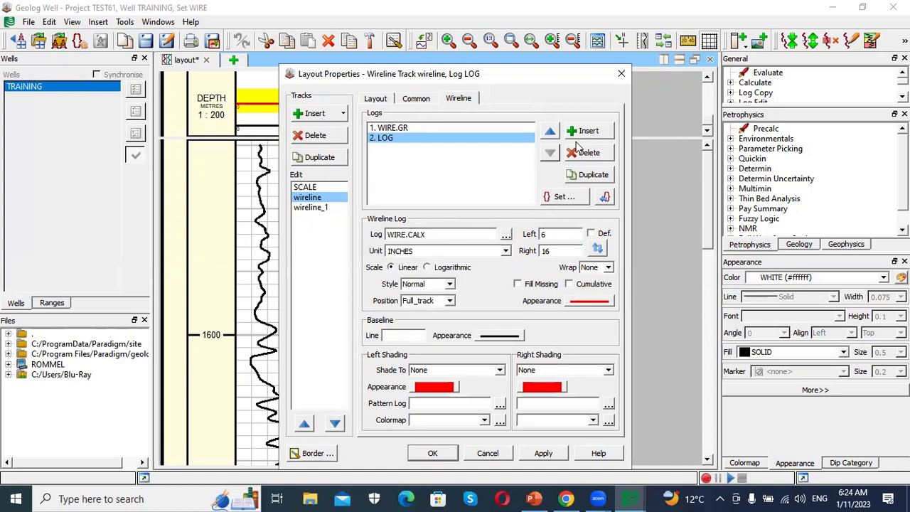
- Assign the WIRE.CALX log to the WIRE set
click(572, 202)
click(387, 282)
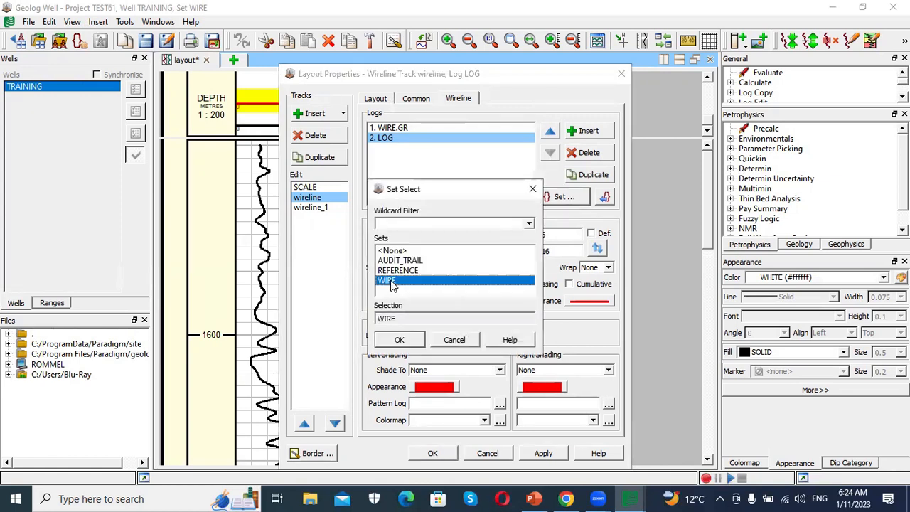
click(399, 339)
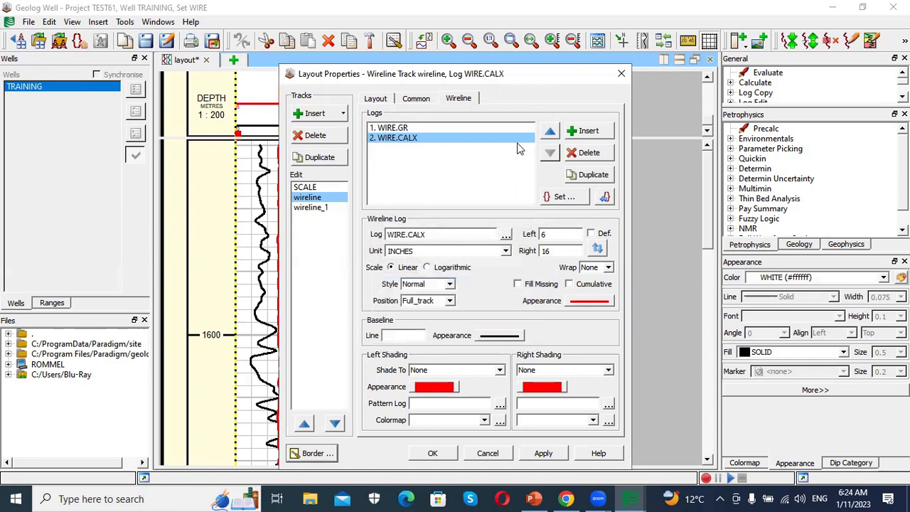
- Replace the second log in the track with WIRE.BIT
click(590, 301)
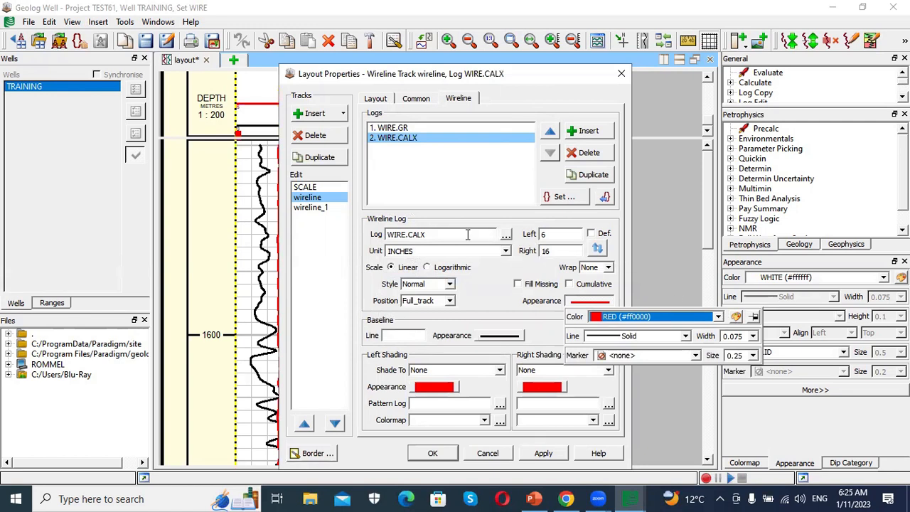
click(505, 238)
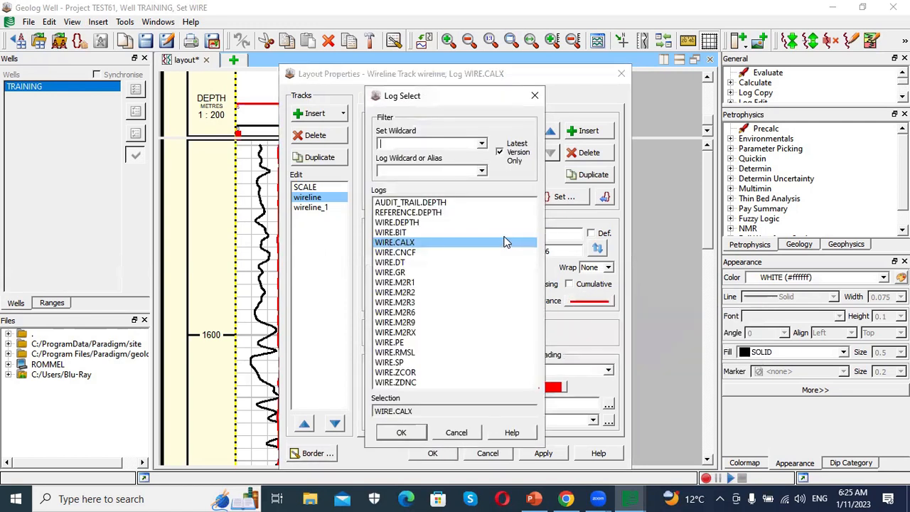
click(403, 233)
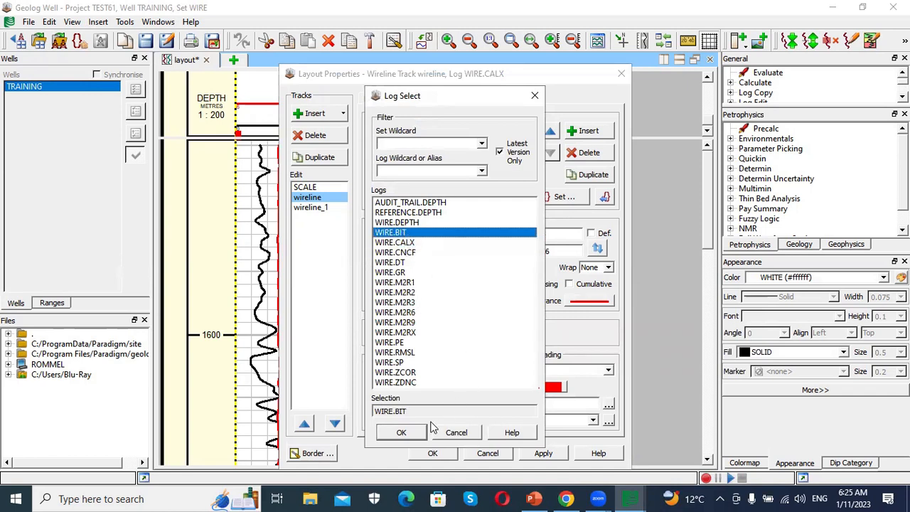
click(401, 432)
- Set the WIRE.BIT curve colour to dark green
click(591, 301)
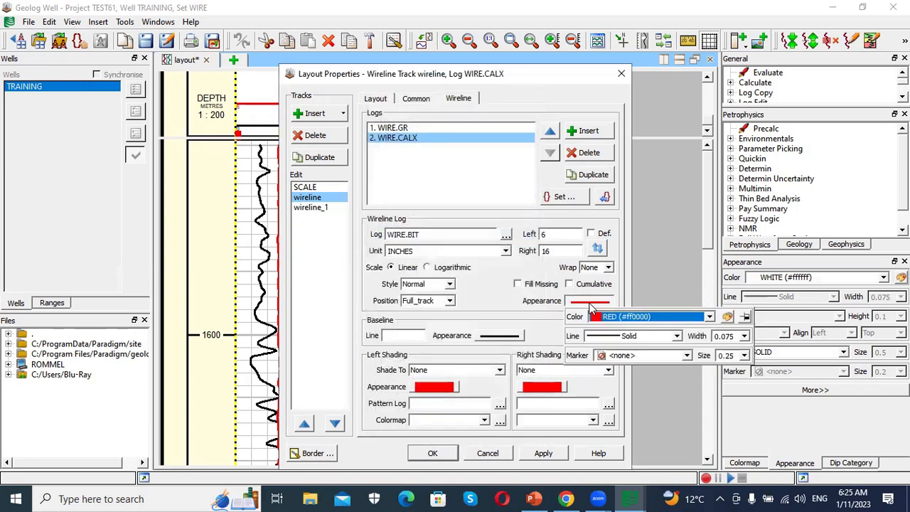
click(728, 317)
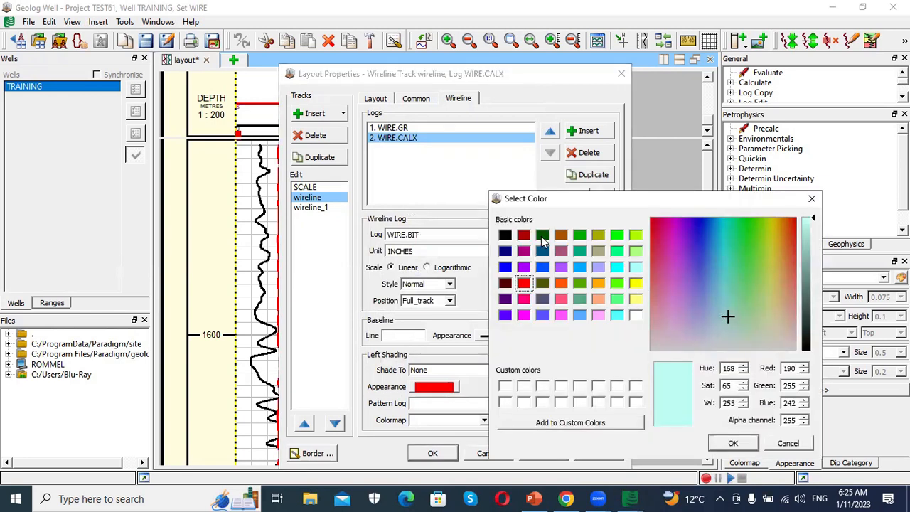
click(543, 238)
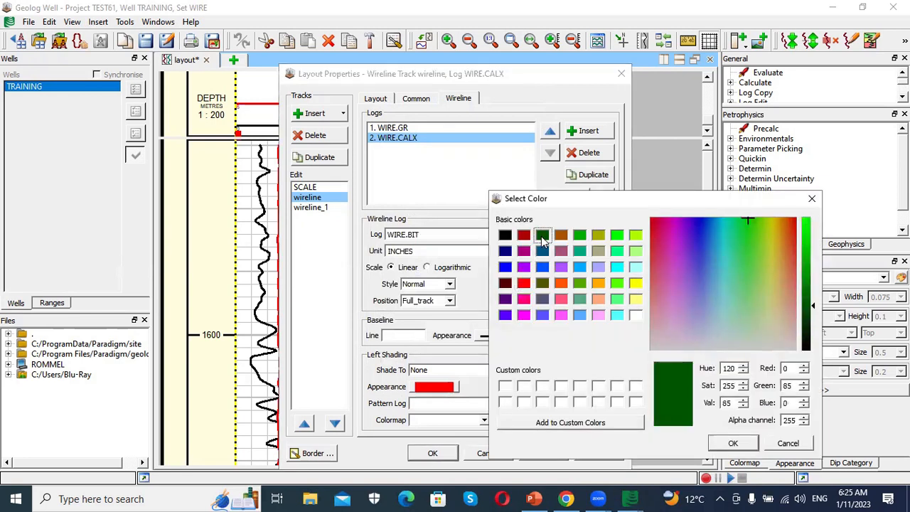
click(733, 443)
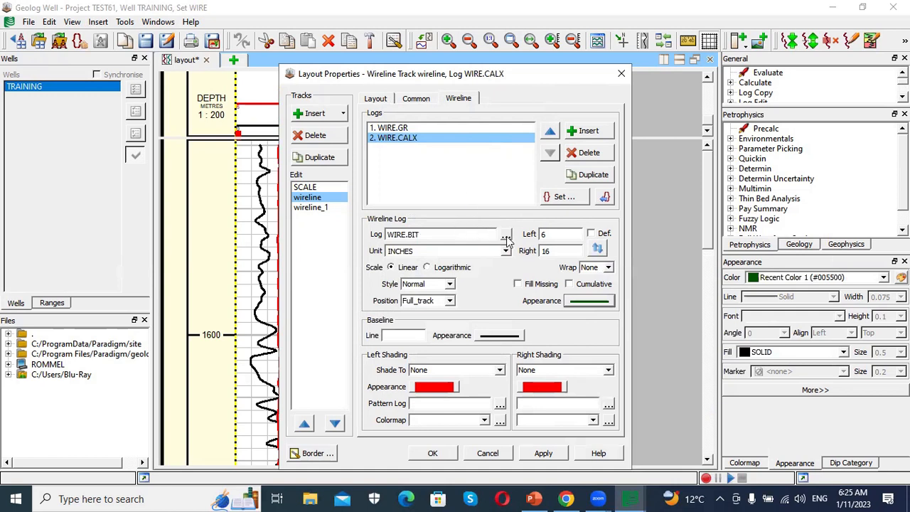
- Insert a third log in the track and select WIRE.CALX for it
click(589, 132)
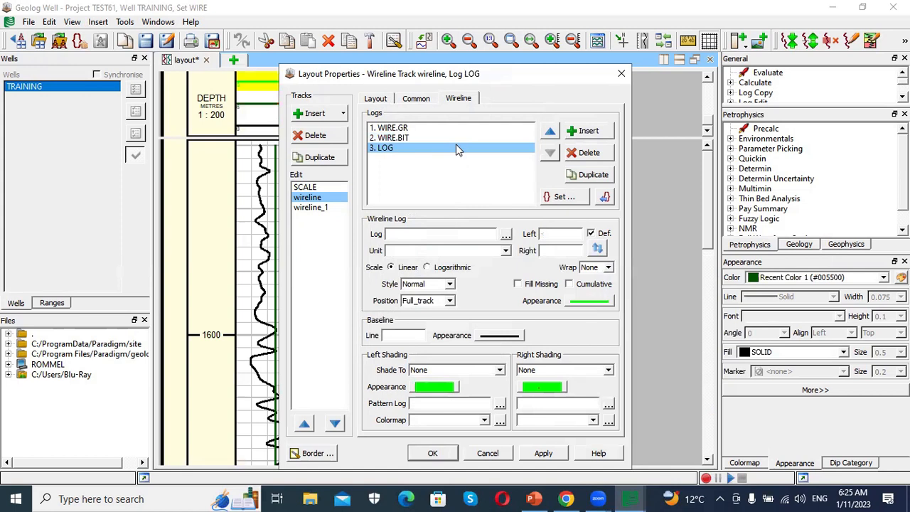
click(505, 235)
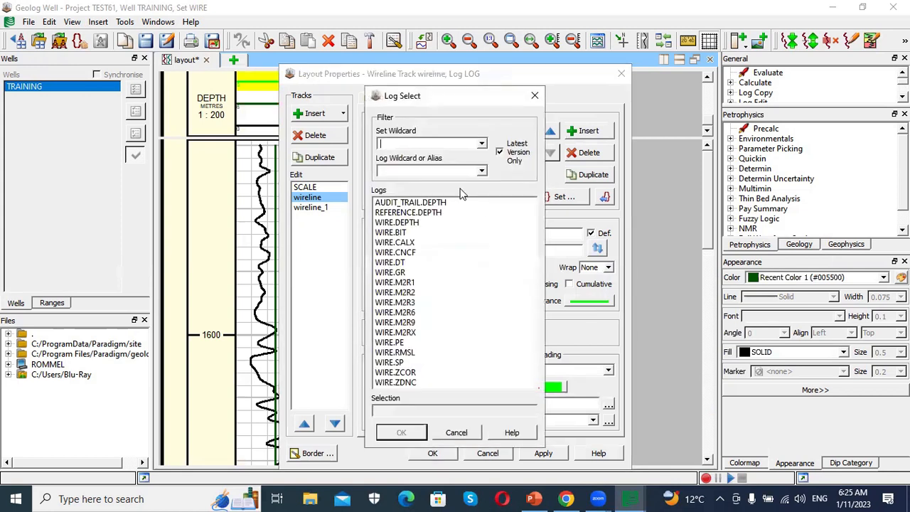
click(407, 244)
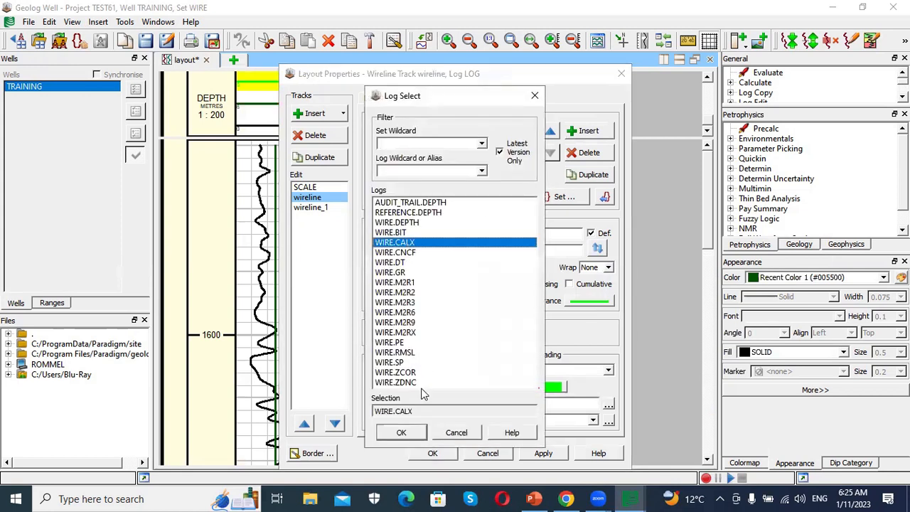
click(401, 432)
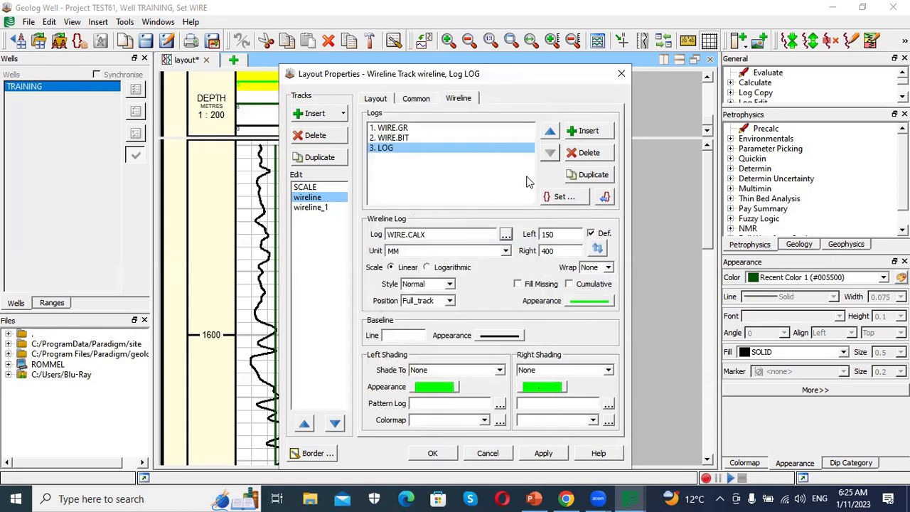
- Assign the new WIRE.CALX log to the WIRE set
click(563, 197)
click(394, 282)
double_click(394, 282)
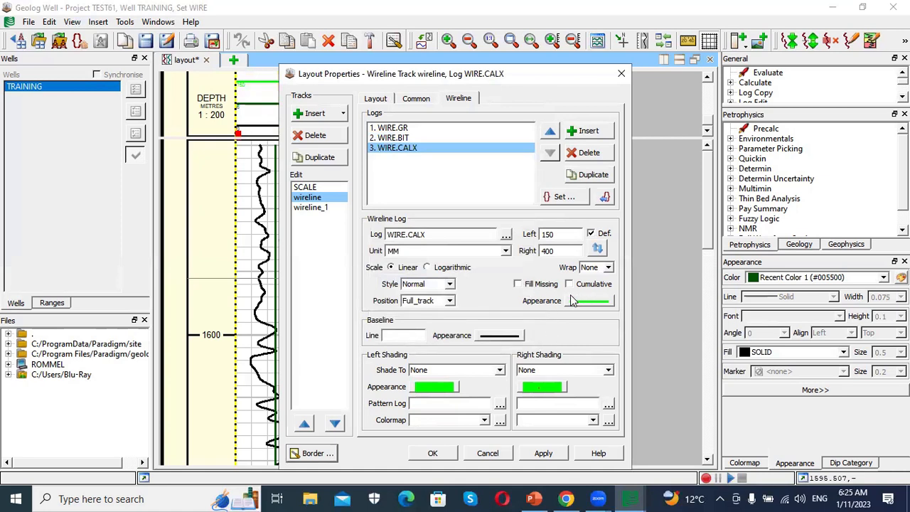
click(506, 238)
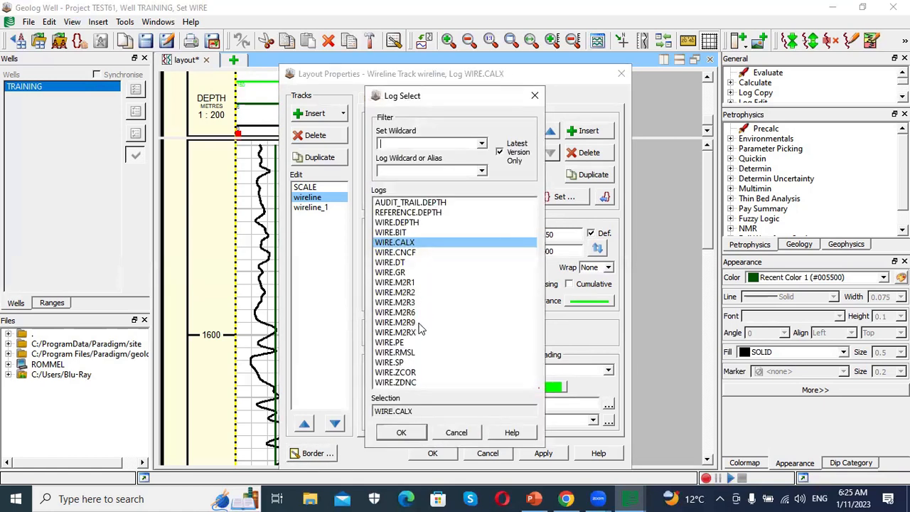
click(535, 96)
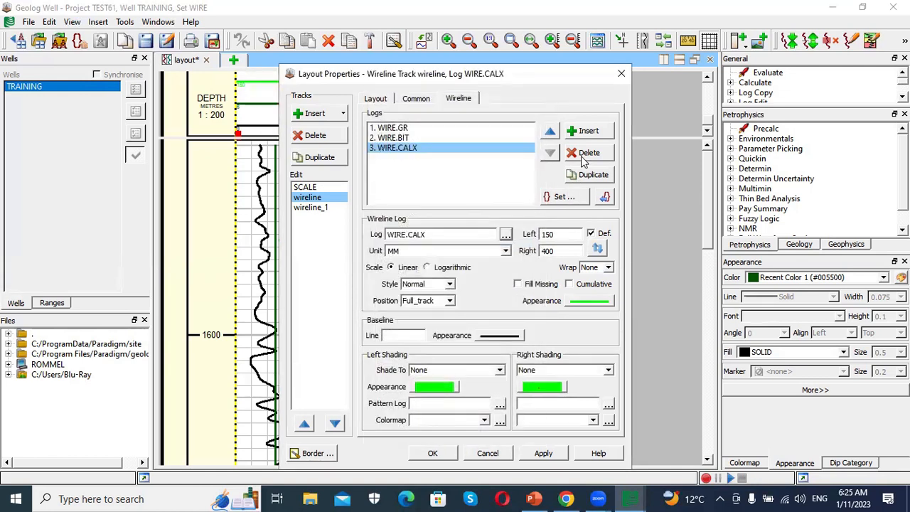
- Insert a fourth log in the track and select WIRE.SP for it
click(589, 130)
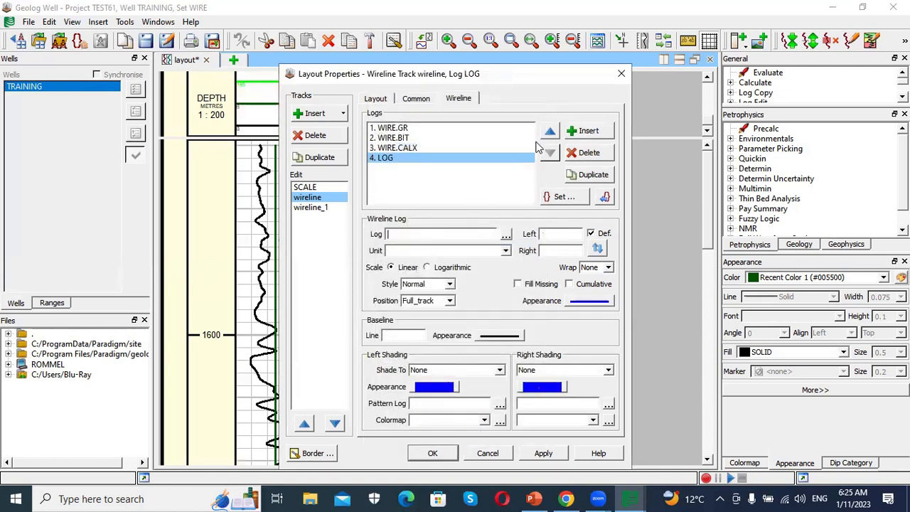
click(506, 236)
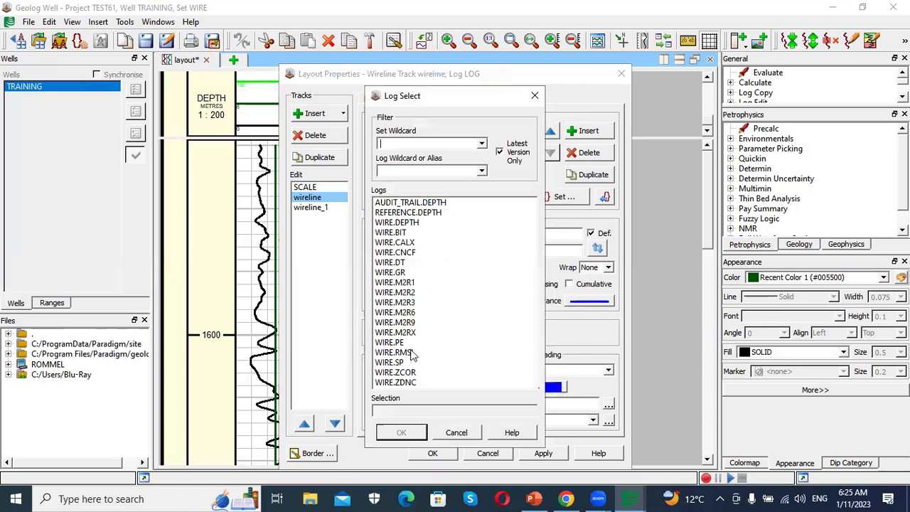
click(393, 363)
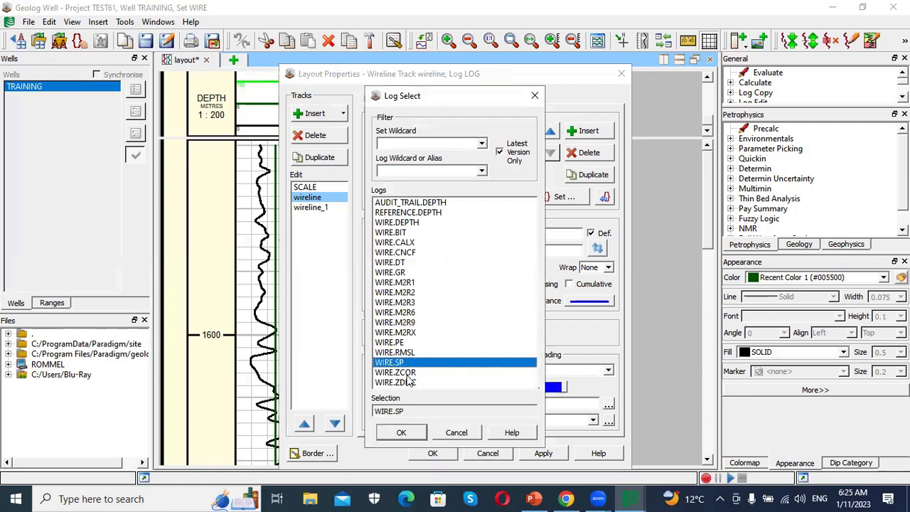
click(403, 431)
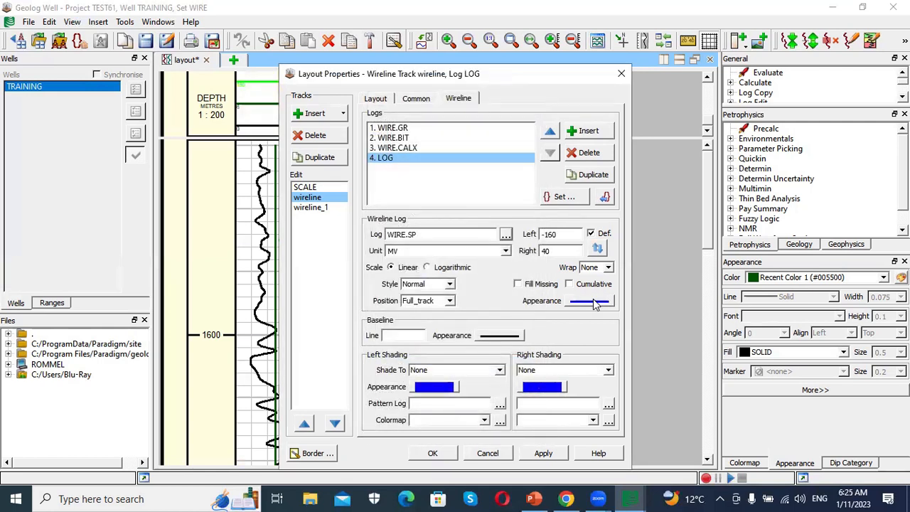
- Set the WIRE.GR curve colour to dark green
click(399, 129)
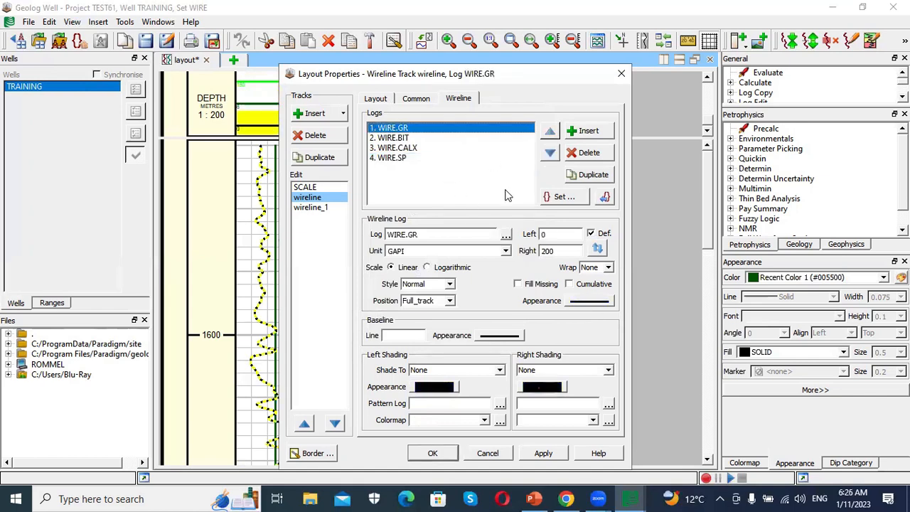
click(590, 300)
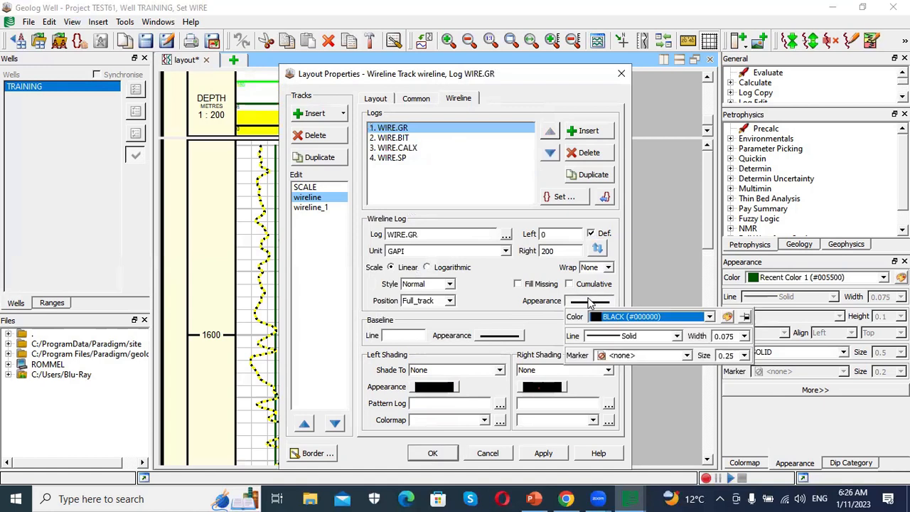
click(728, 317)
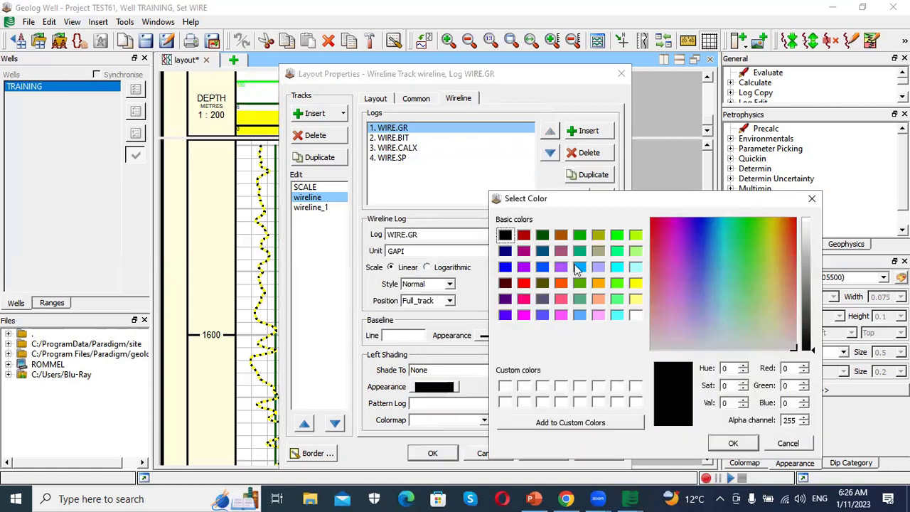
click(544, 239)
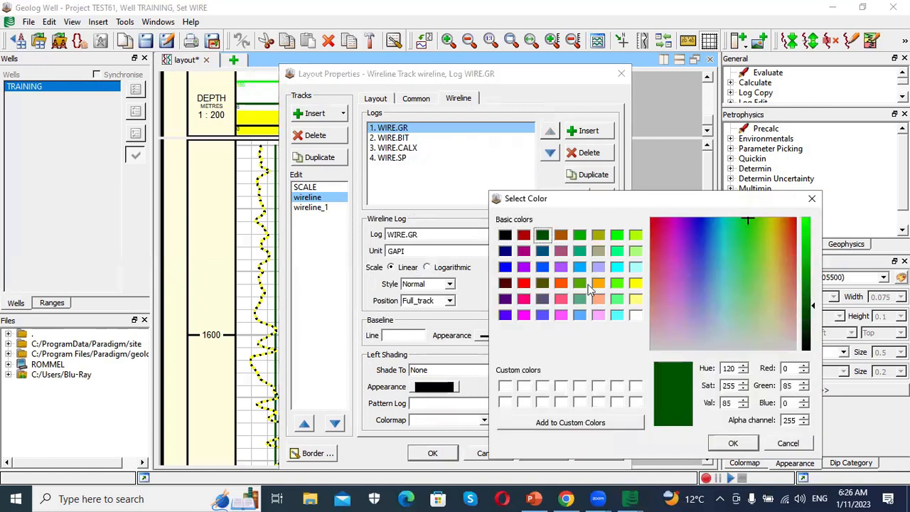
click(733, 442)
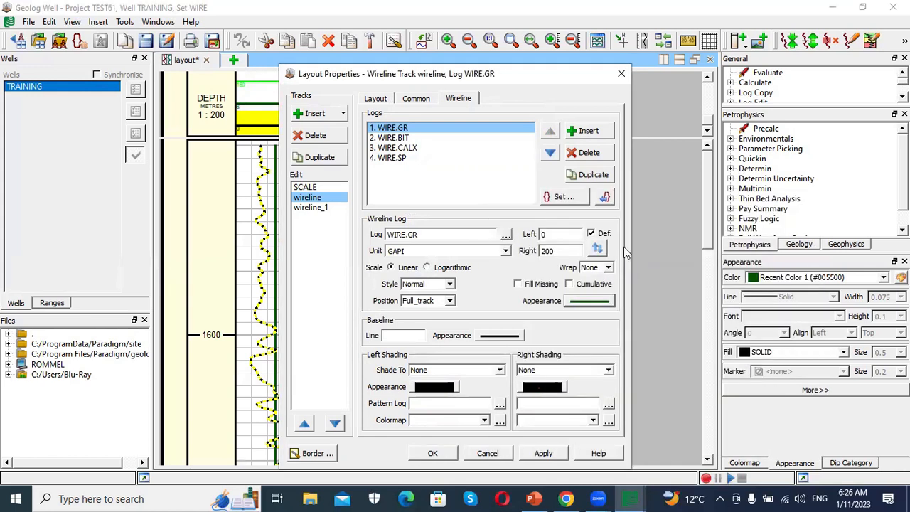
- Set the WIRE.BIT curve colour to black
click(410, 140)
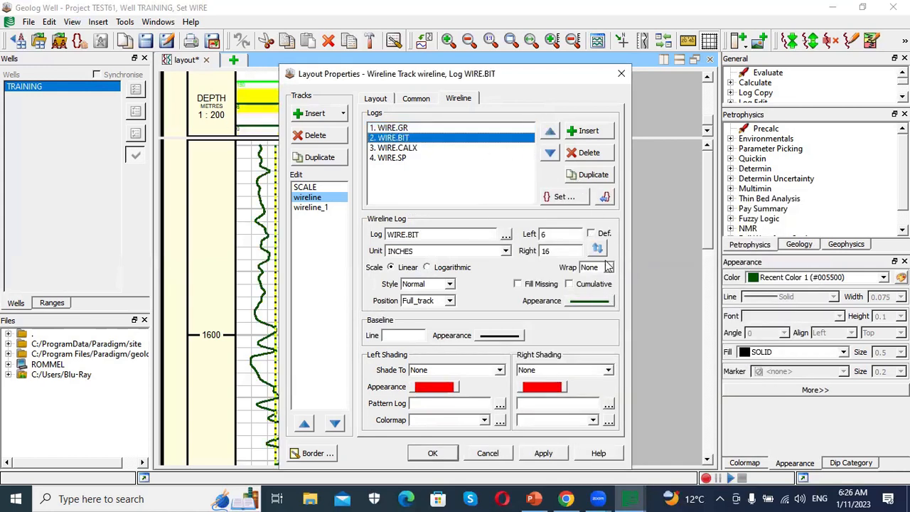
click(601, 302)
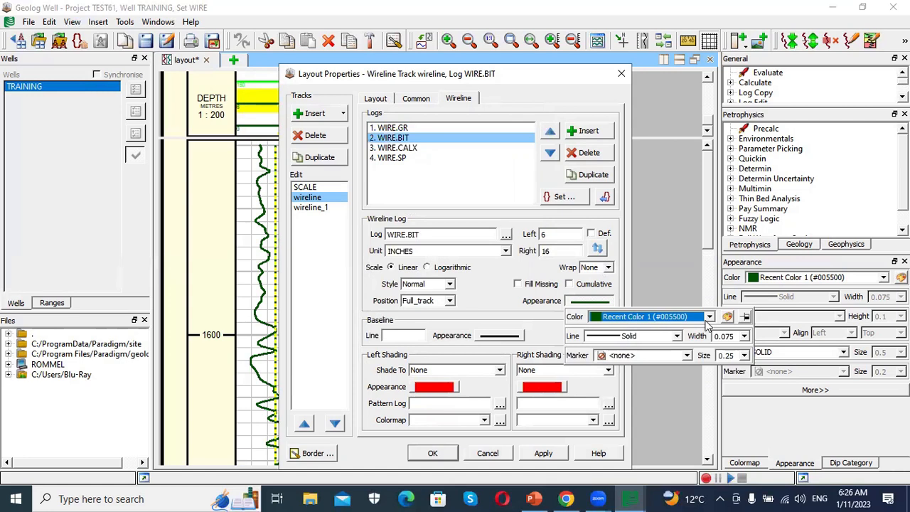
click(728, 317)
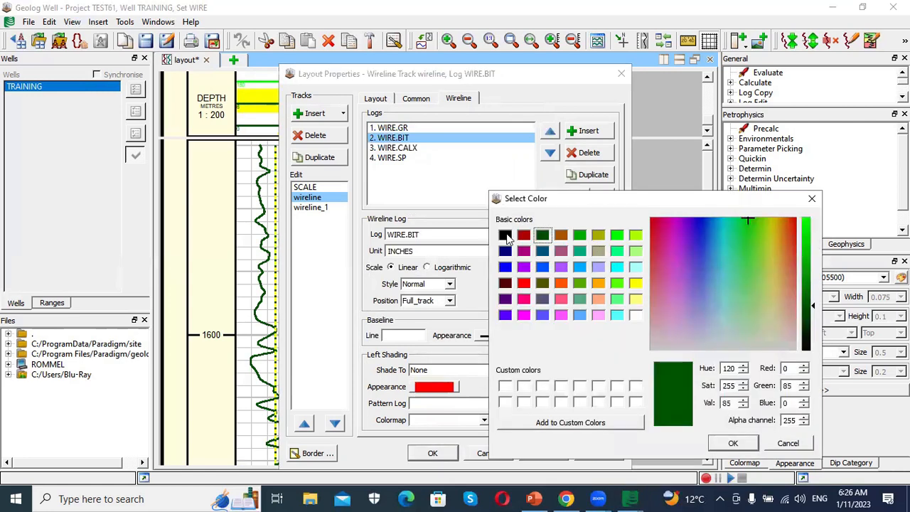
click(505, 236)
click(733, 443)
- Set the WIRE.CALX curve colour to red
click(409, 149)
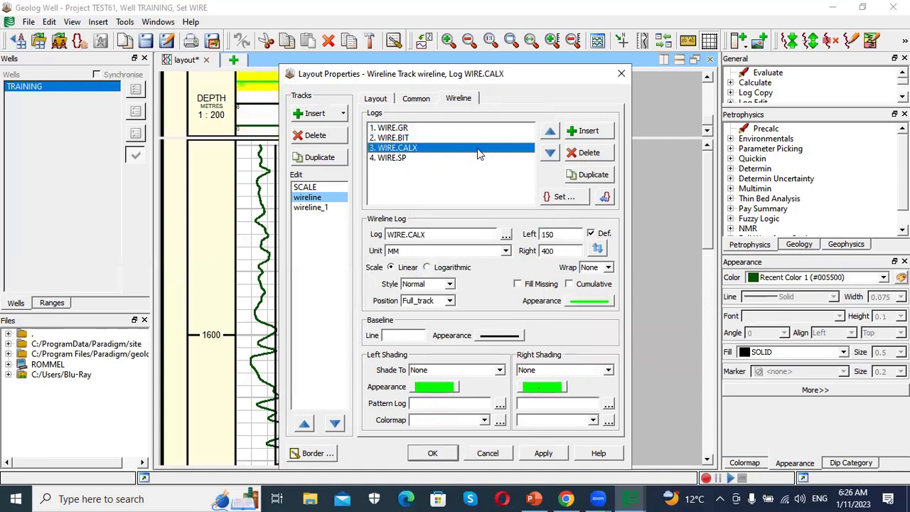
click(600, 305)
click(726, 322)
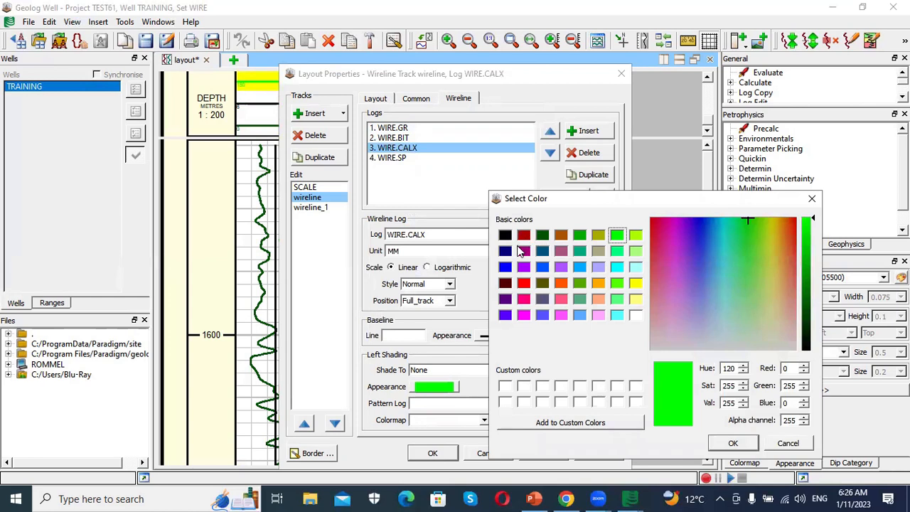
click(523, 284)
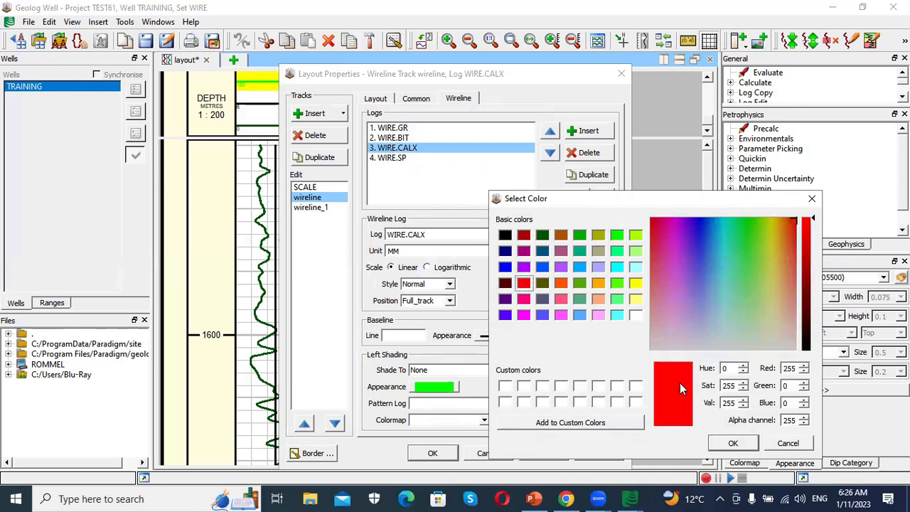
click(734, 444)
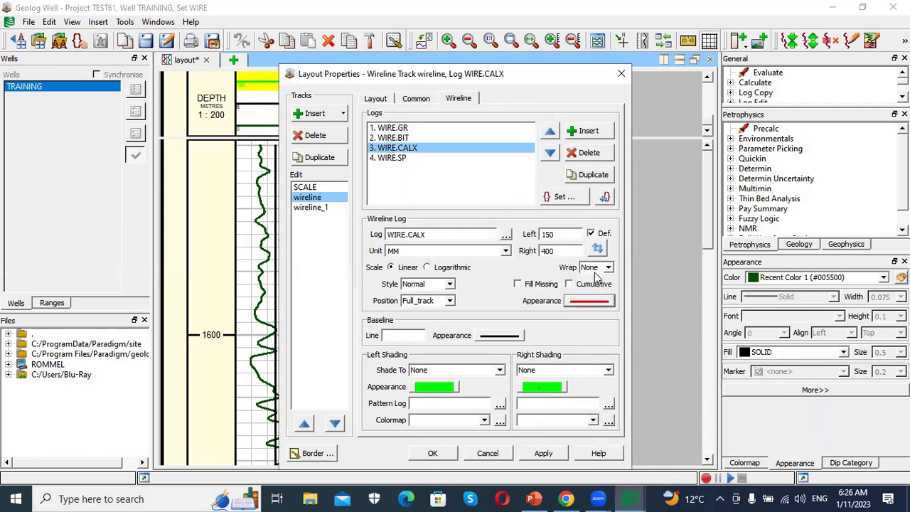
- Apply the wireline track's log settings and close the layout properties
click(400, 159)
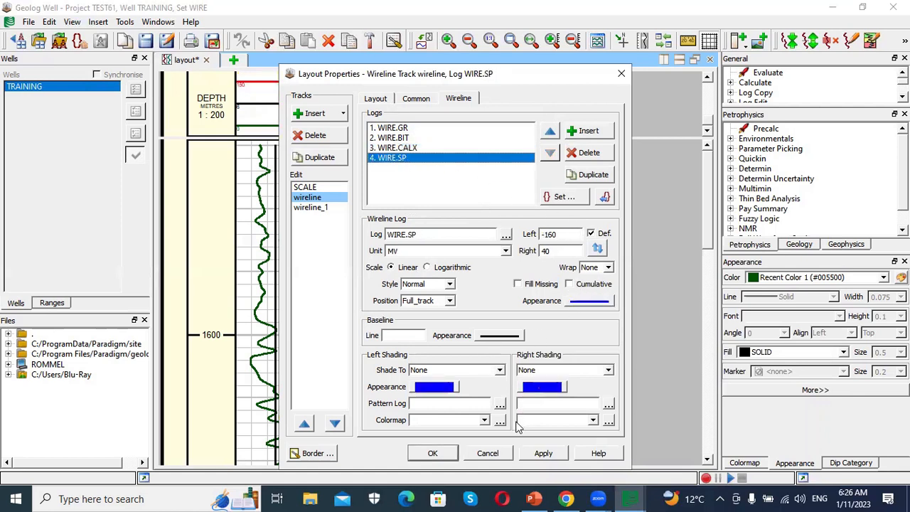
click(538, 453)
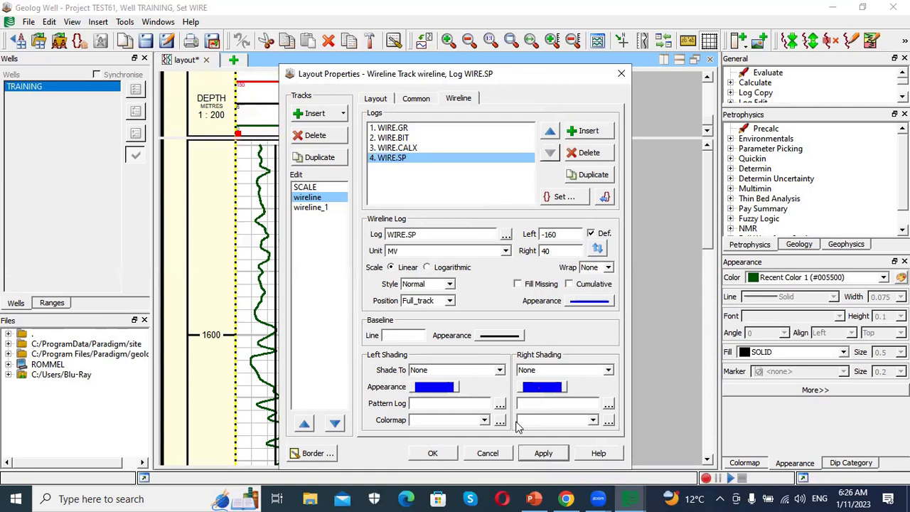
click(435, 452)
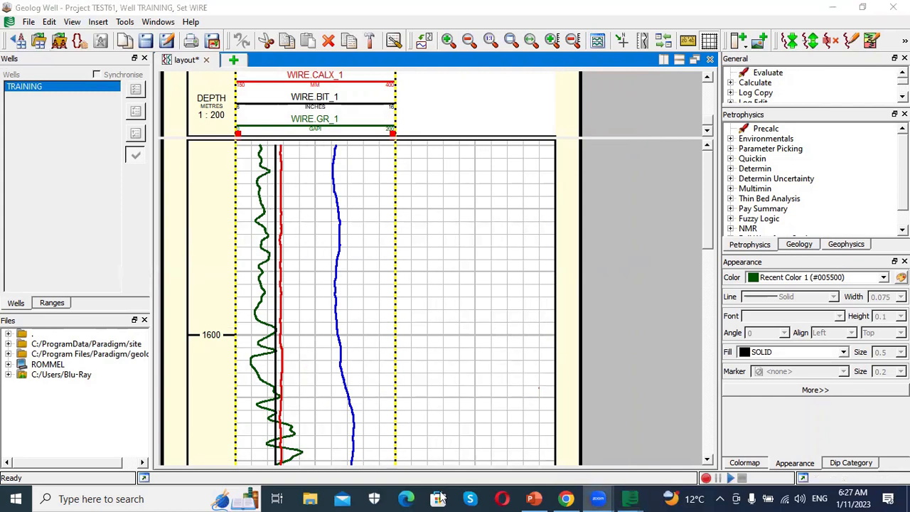
mouse_move(797, 65)
mouse_down()
mouse_move(755, 78)
mouse_move(732, 64)
mouse_move(744, 63)
mouse_up()
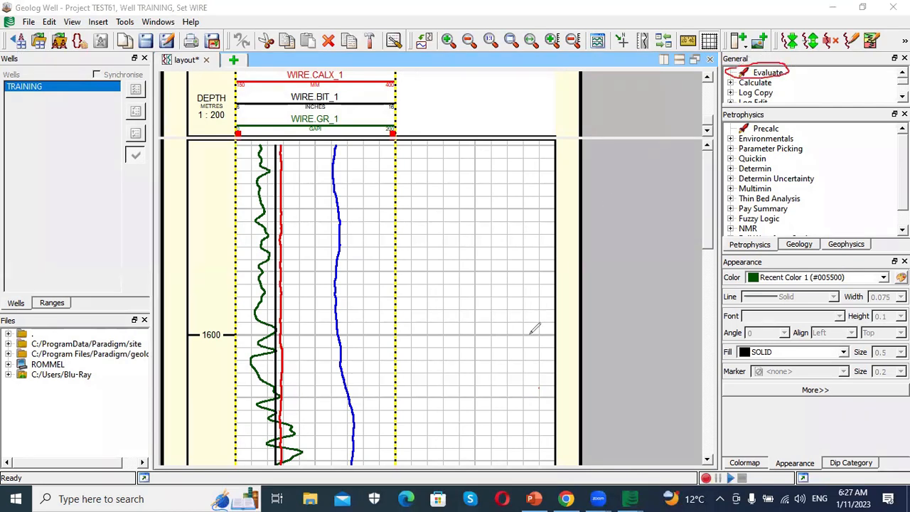
key(ctrl+z)
key(Escape)
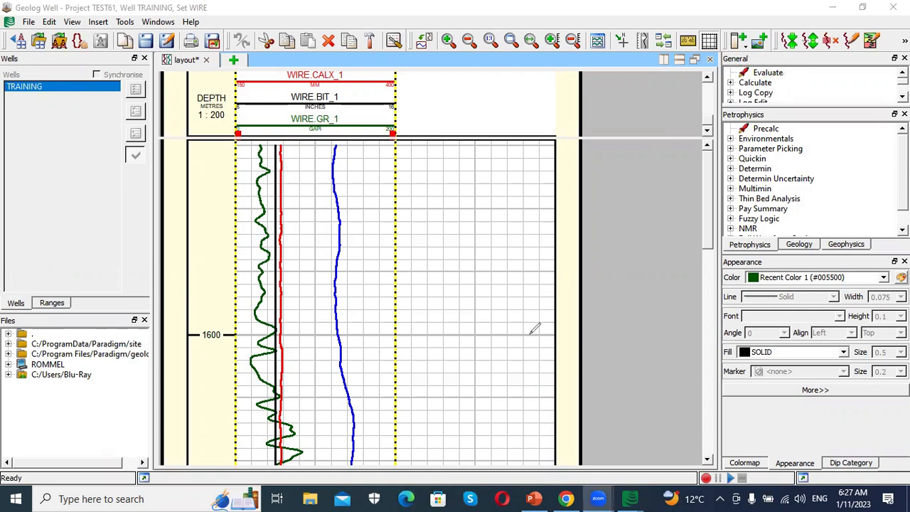
- Open the Evaluate module and set its sampling log to WIRE.GR
click(766, 74)
double_click(767, 74)
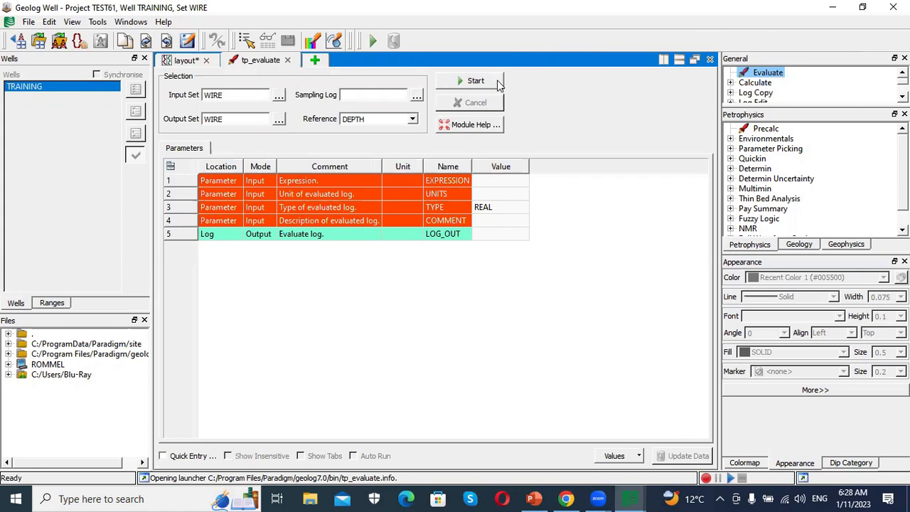
click(417, 97)
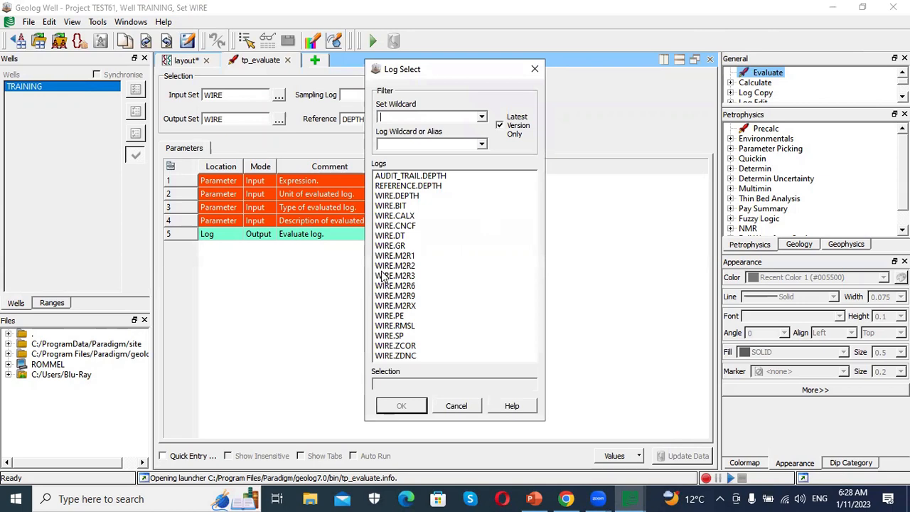
click(391, 246)
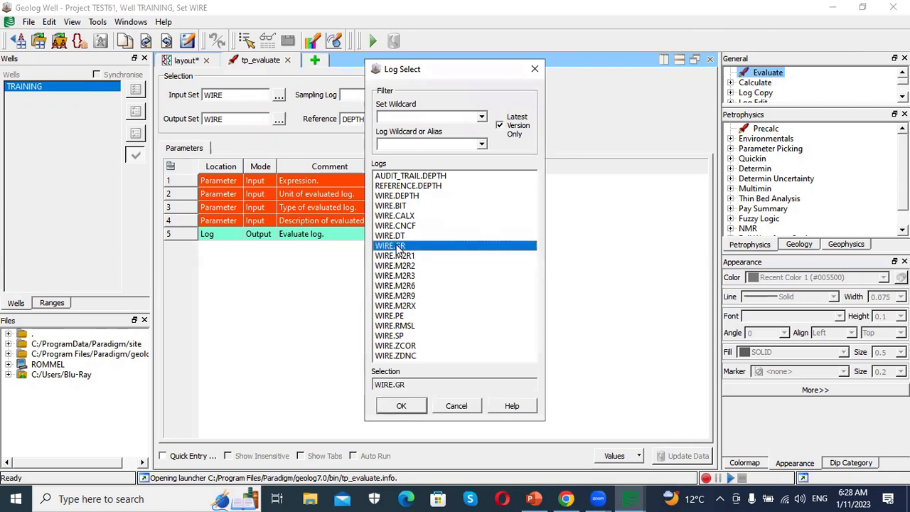
click(401, 406)
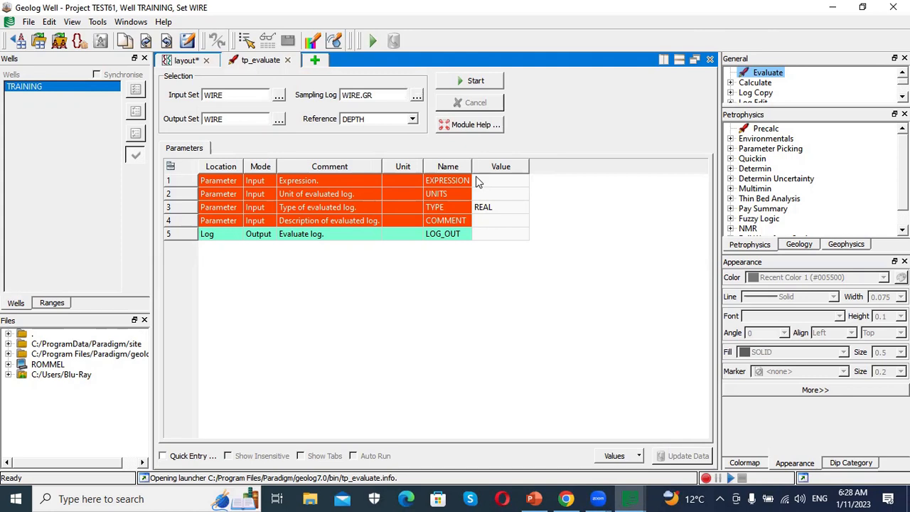
- Open the expression builder for the EXPRESSION parameter and insert the IFC numeric function
double_click(518, 179)
click(519, 181)
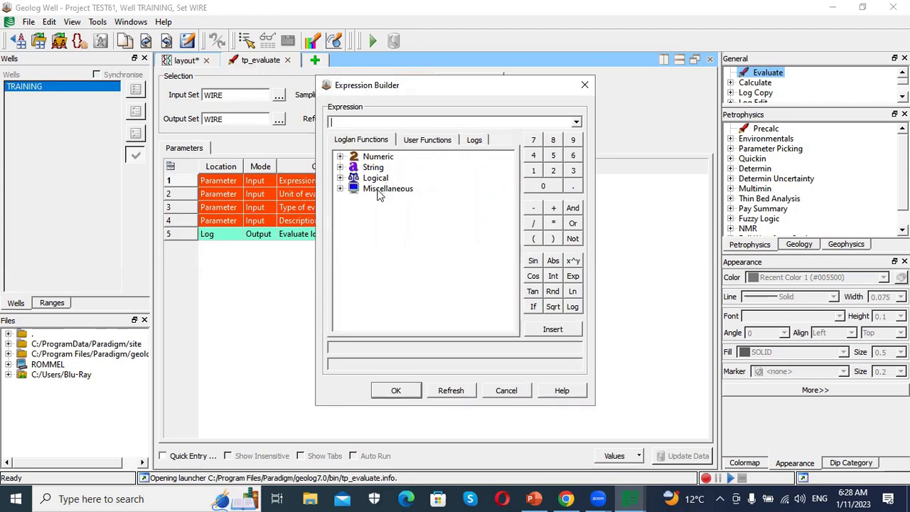
double_click(378, 157)
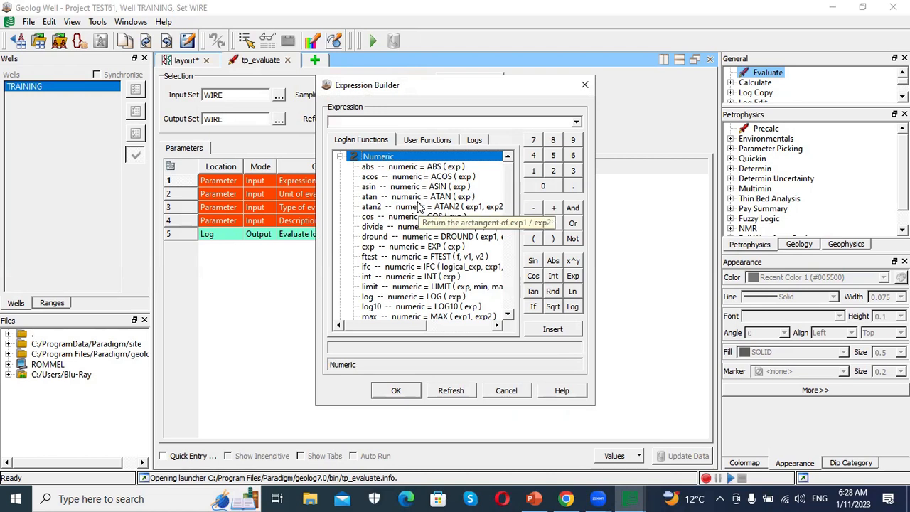
scroll(420, 206, down, 7)
scroll(420, 206, up, 8)
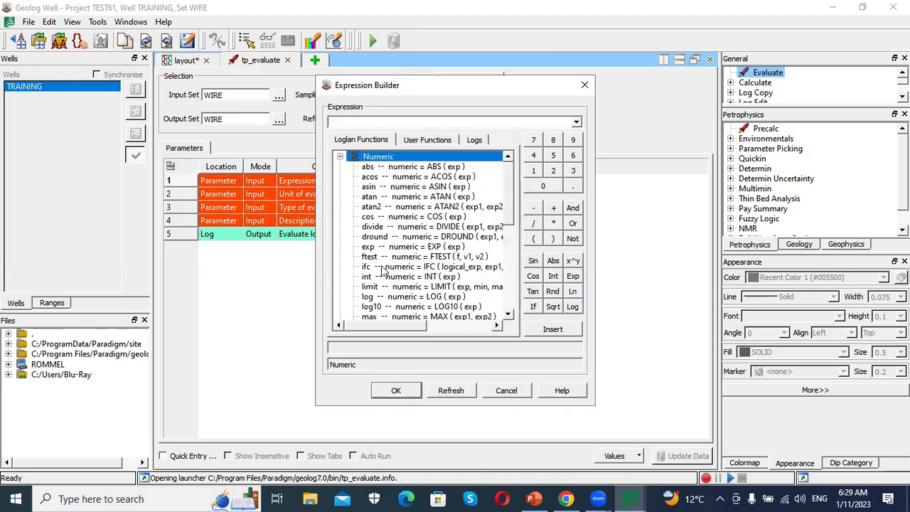
mouse_move(381, 271)
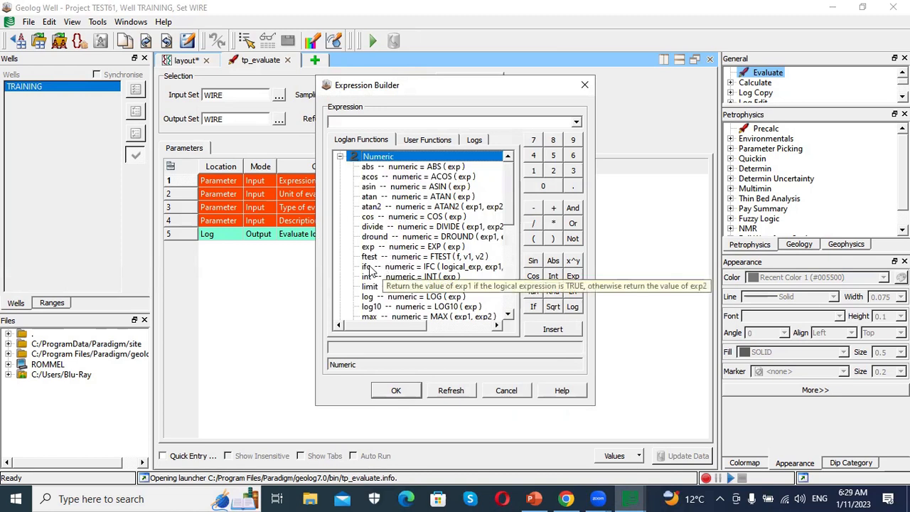
click(411, 271)
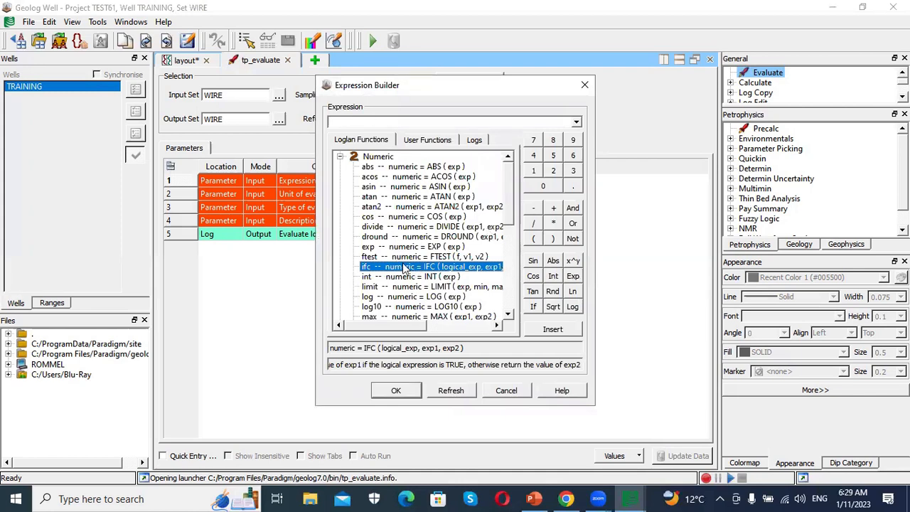
double_click(420, 273)
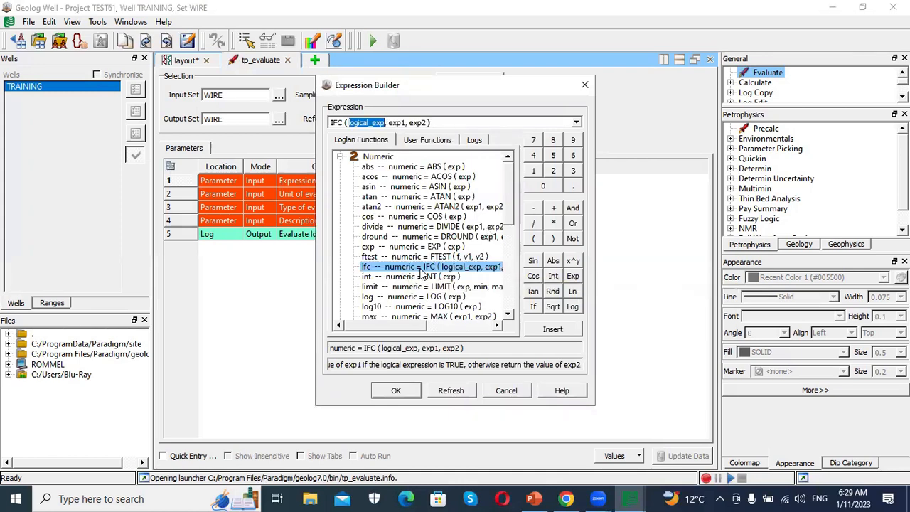
- Complete the expression as IFC ( GR <35 , 1, 0 ) and accept it
click(384, 124)
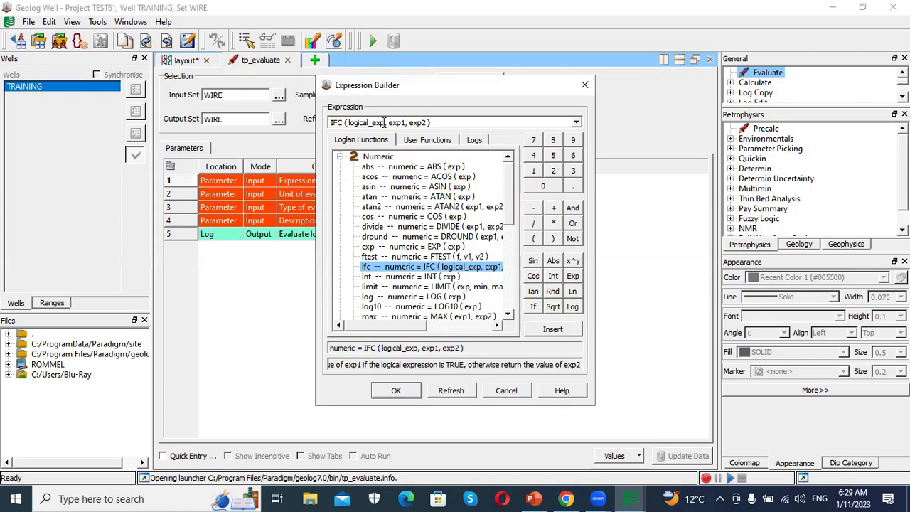
key(BackSpace)
key(BackSpace)
key(BackSpace)
key(BackSpace)
key(BackSpace)
key(BackSpace)
key(BackSpace)
key(BackSpace)
key(BackSpace)
key(BackSpace)
key(BackSpace)
key(BackSpace)
text(GR <35)
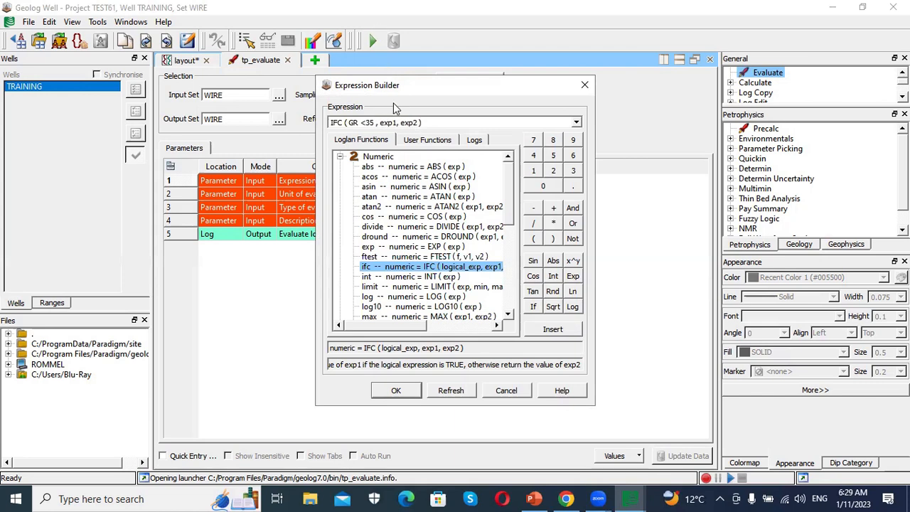
drag(396, 122, 381, 123)
click(394, 123)
drag(397, 122, 382, 122)
text(1)
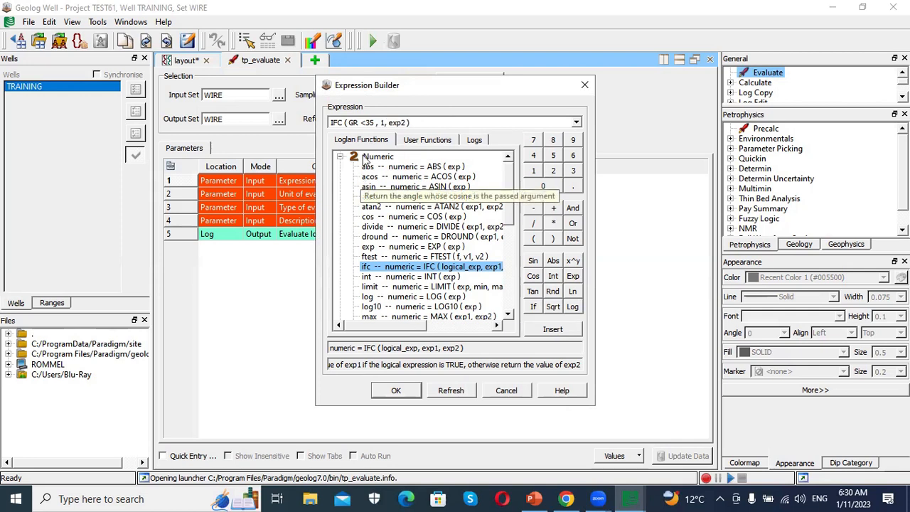
drag(391, 122, 407, 123)
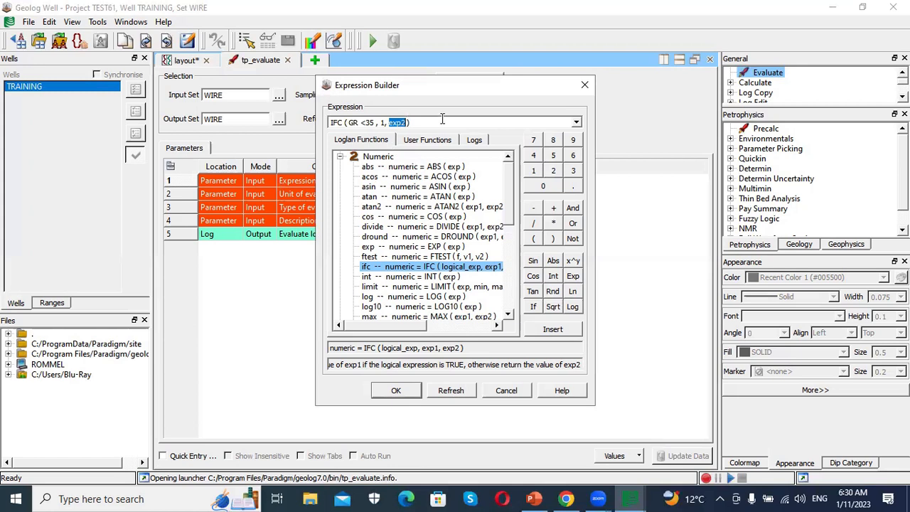
text(0)
click(403, 395)
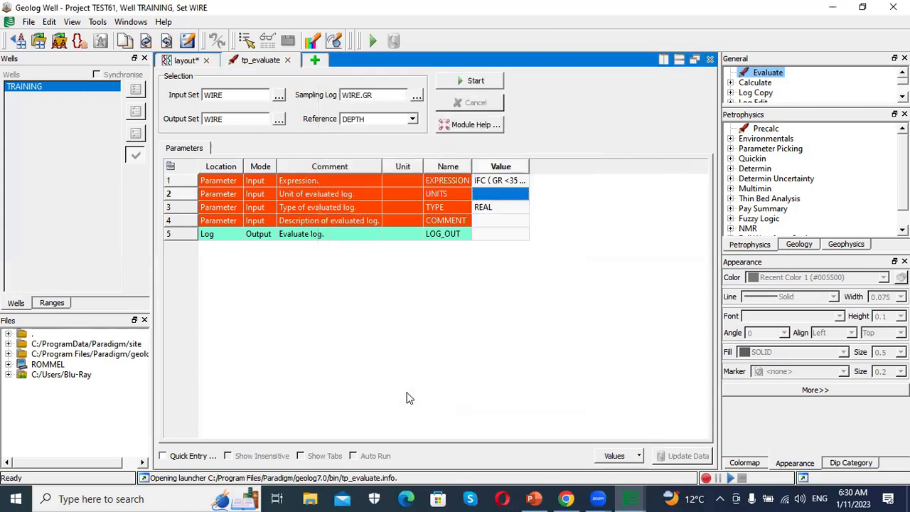
- Name the output log SFLAG and run the evaluation
click(509, 235)
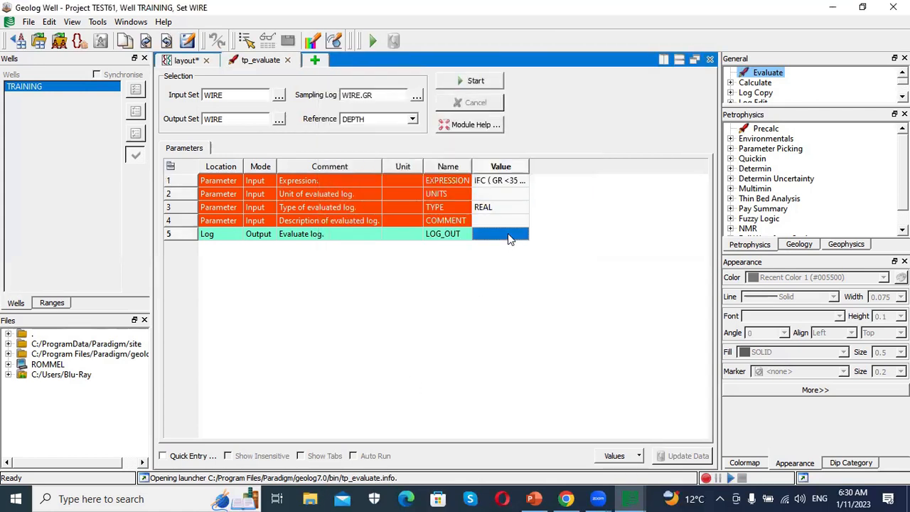
click(509, 235)
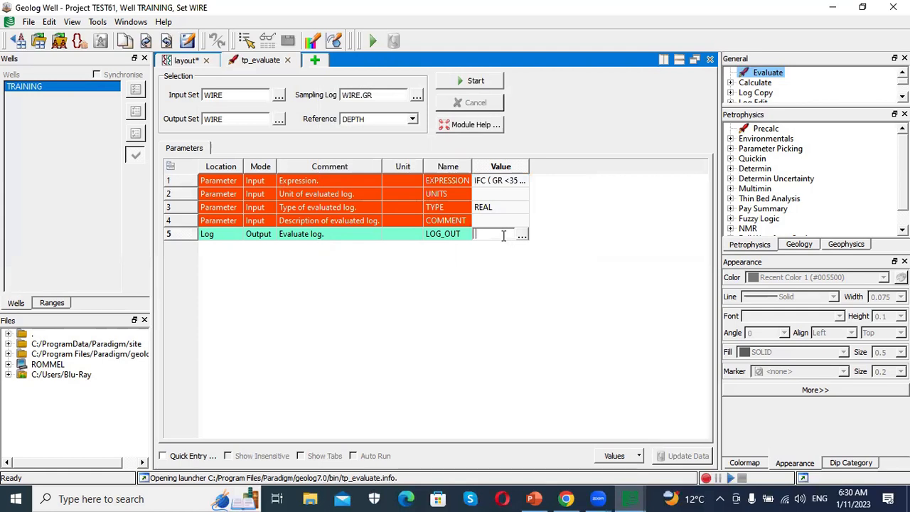
text(SFLAG)
click(467, 83)
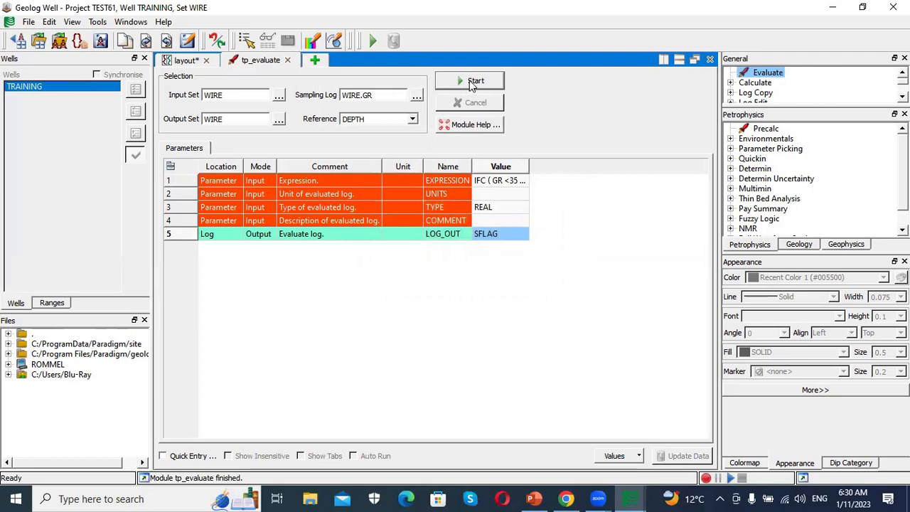
- Open the empty wireline_1 track's properties in the layout and add WIRE.SFLAG as its log
click(180, 61)
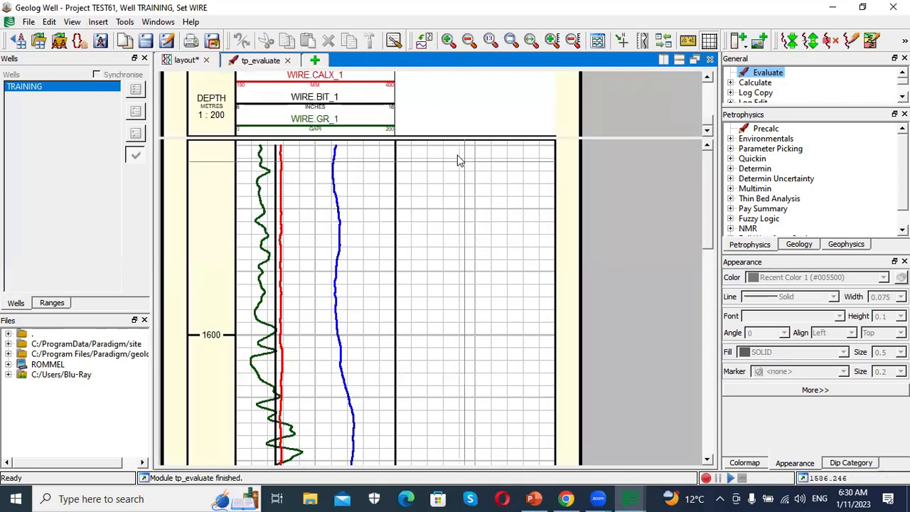
double_click(458, 108)
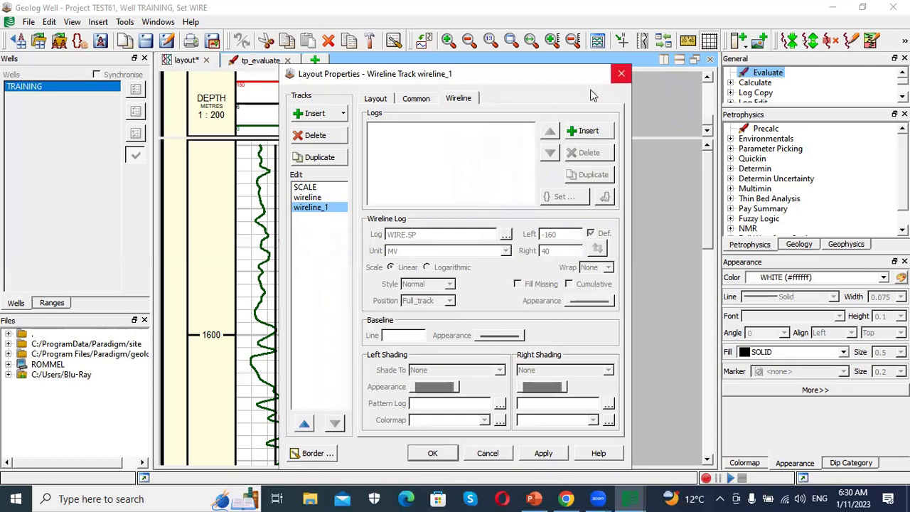
click(588, 132)
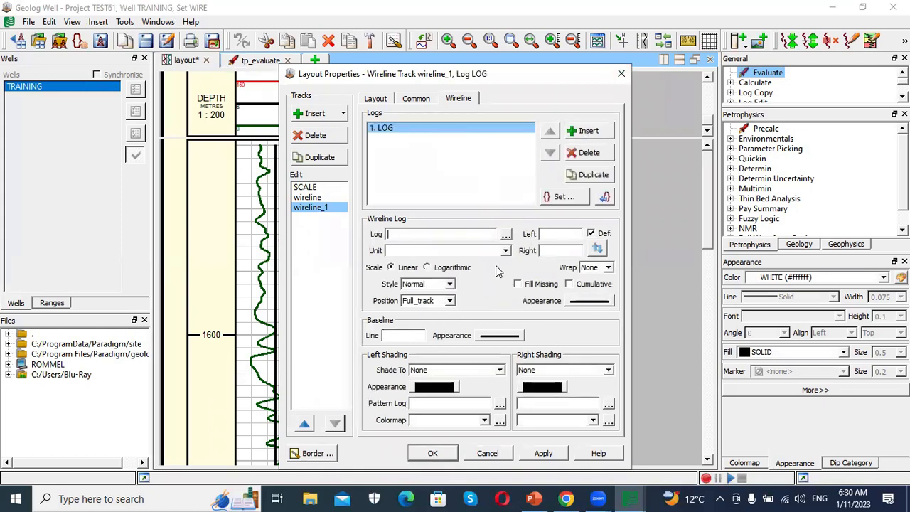
click(505, 234)
drag(531, 224, 535, 288)
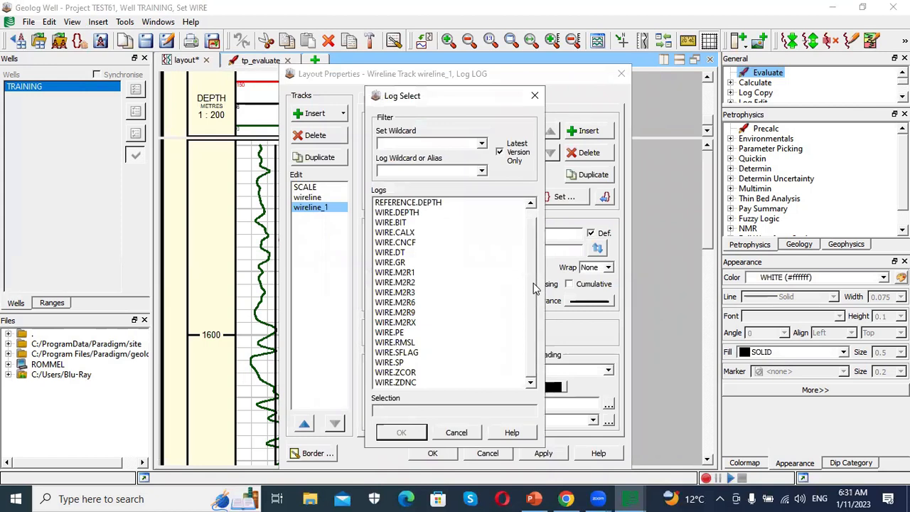
click(418, 355)
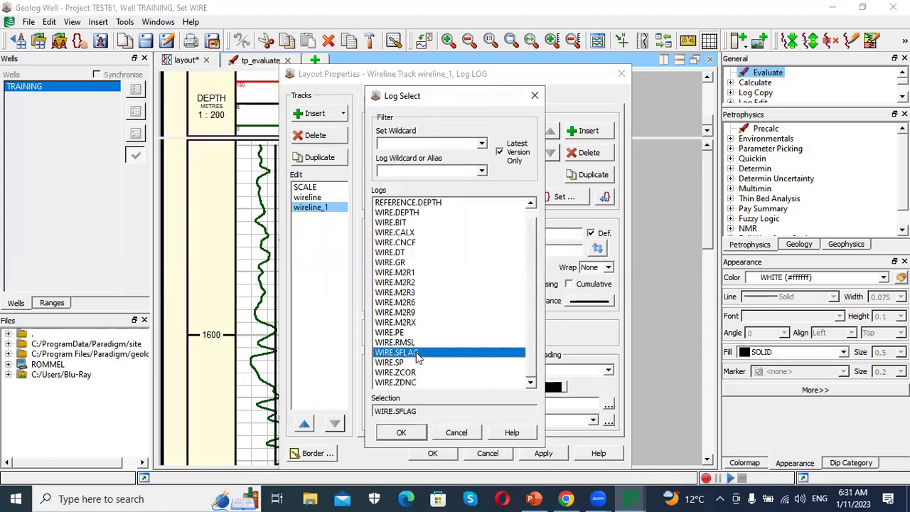
click(401, 433)
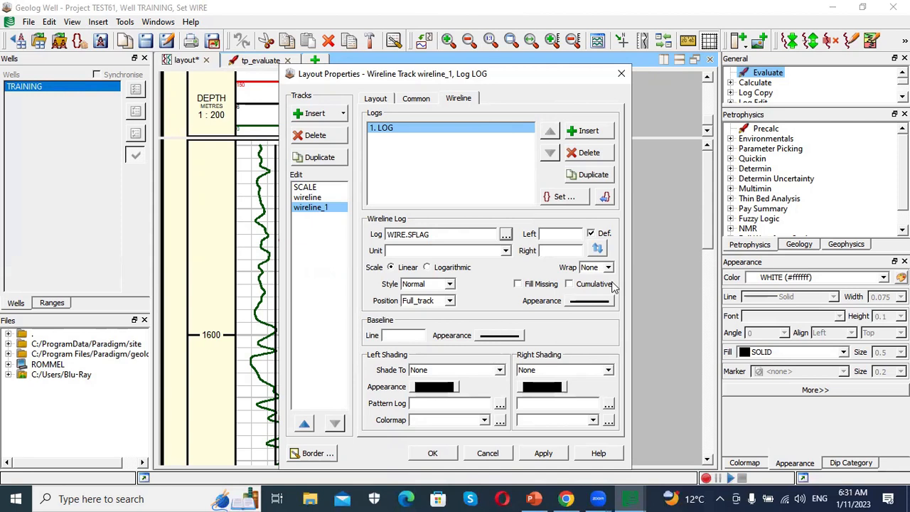
- Scale the SFLAG log from 0 to 1 and set its left shading to the left limit
click(570, 238)
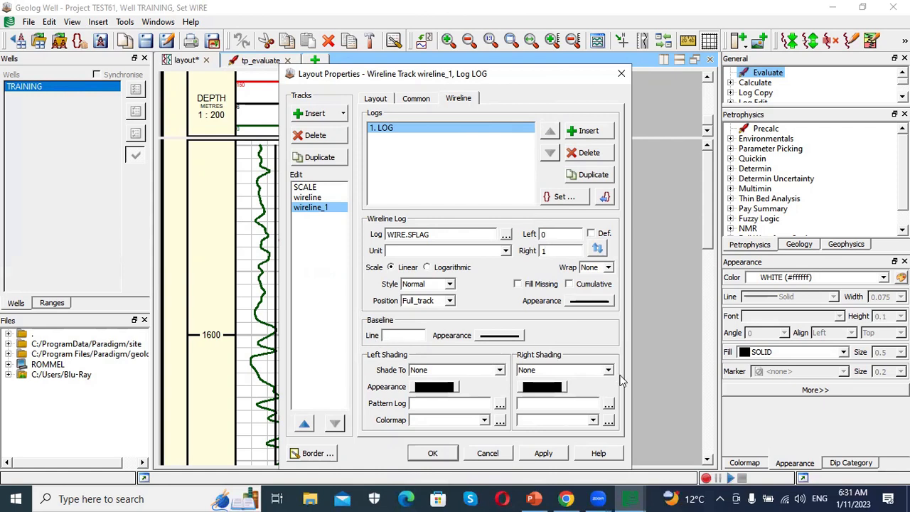
click(500, 371)
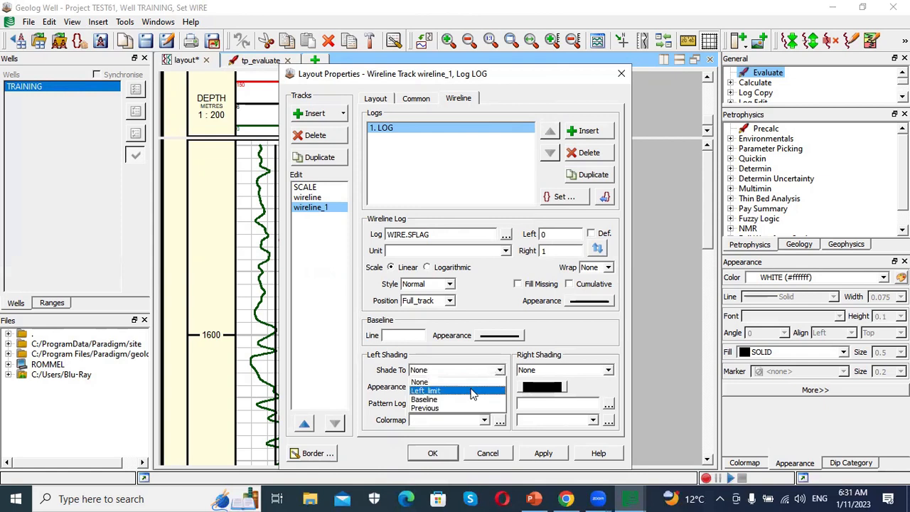
click(472, 392)
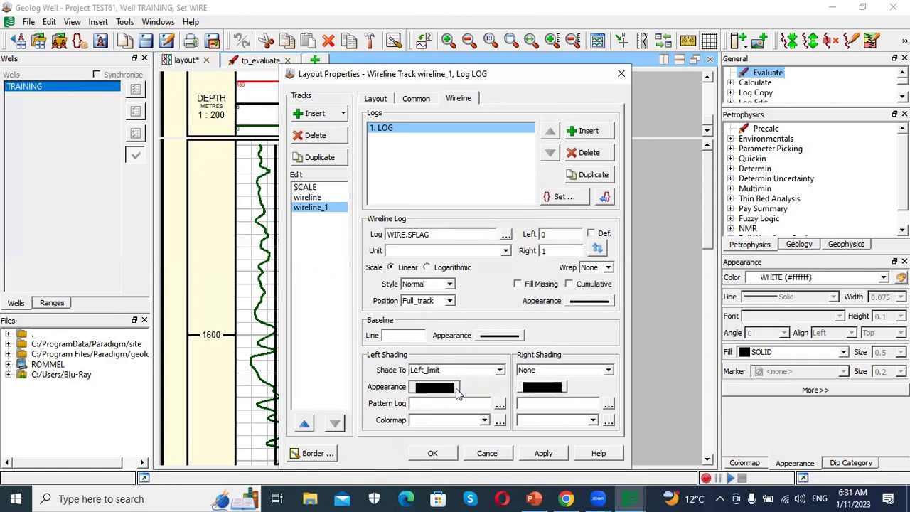
- Set the SFLAG left shading colour to yellow
click(455, 390)
click(573, 403)
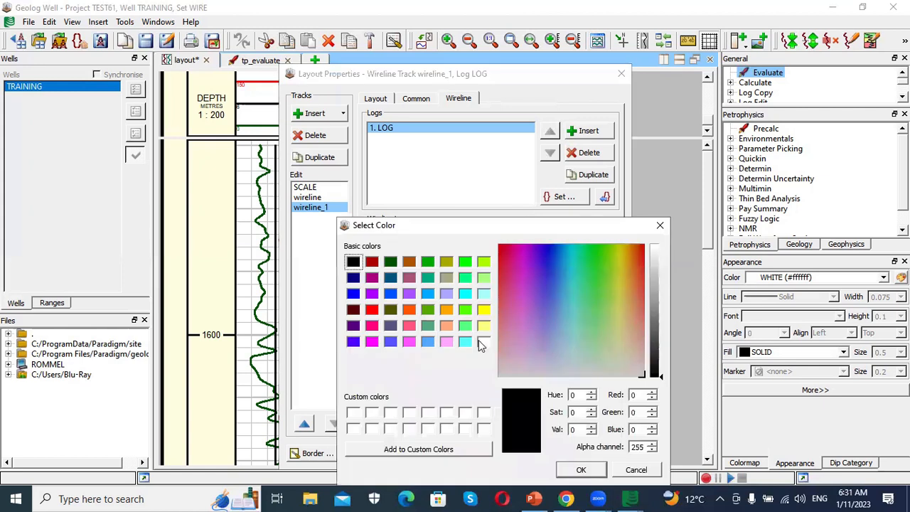
click(485, 311)
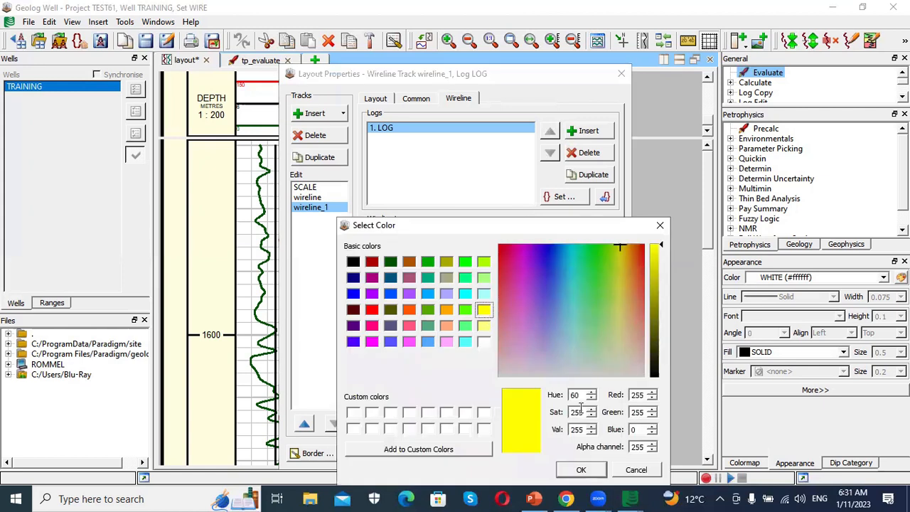
click(581, 469)
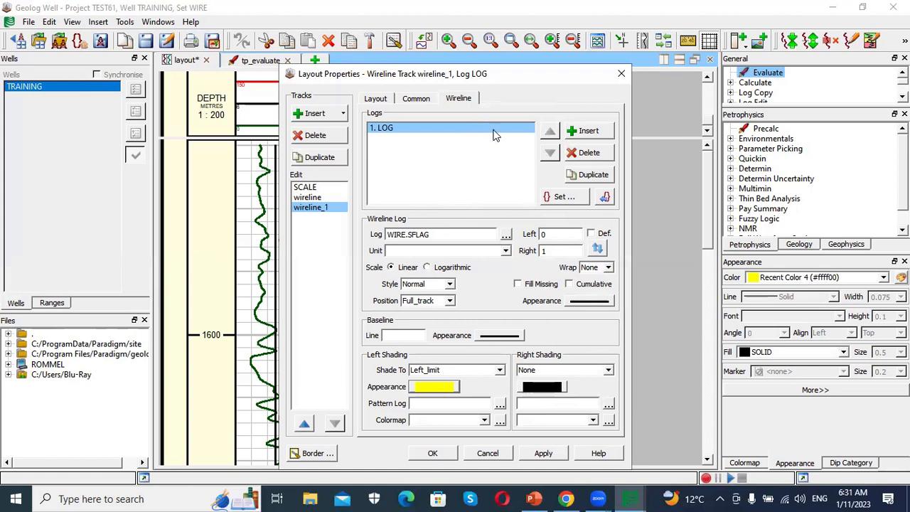
- Assign the WIRE set to the SFLAG log and confirm the track properties
click(558, 198)
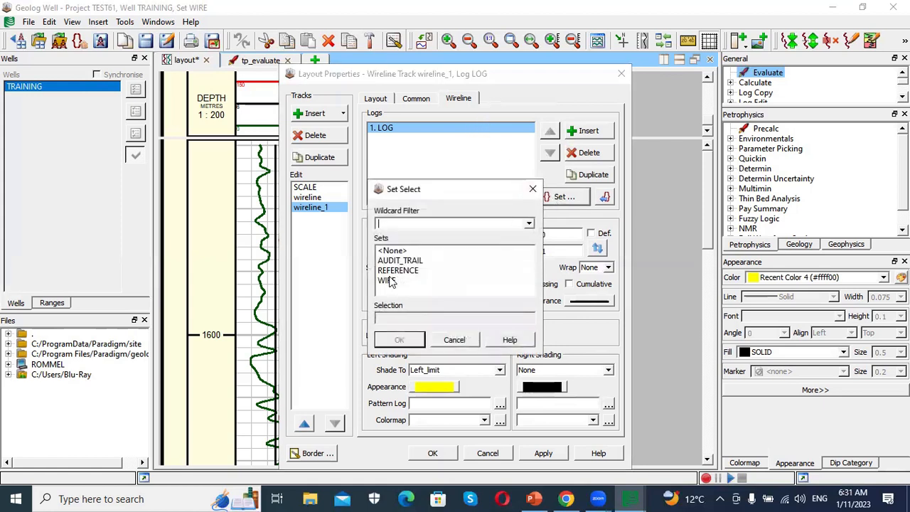
double_click(388, 280)
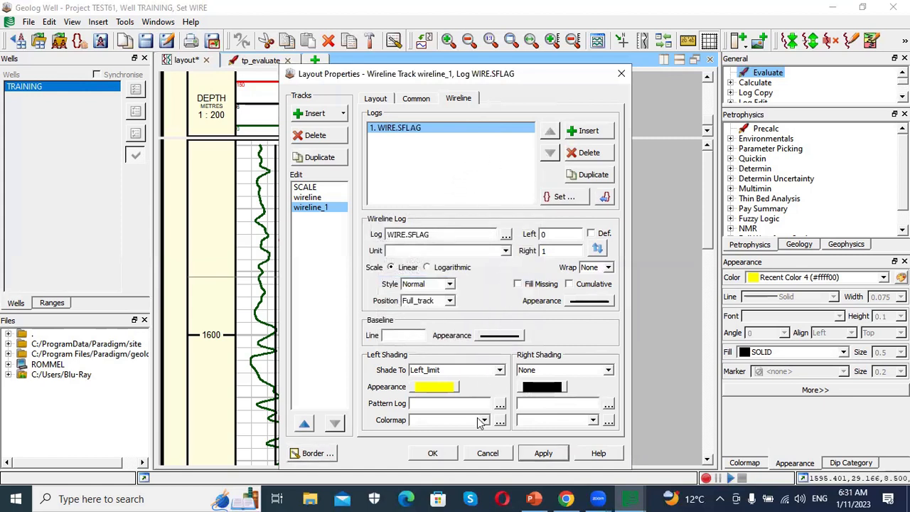
key(Return)
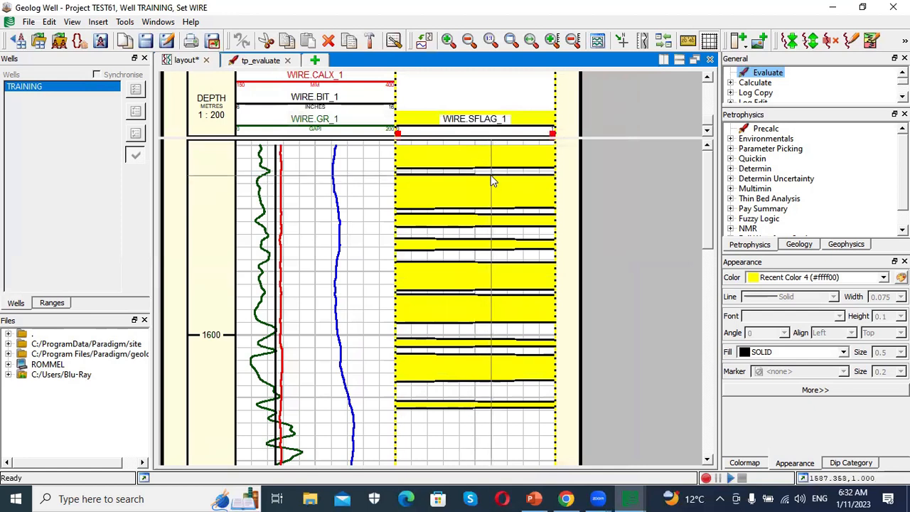
scroll(491, 175, down, 3)
scroll(490, 174, up, 3)
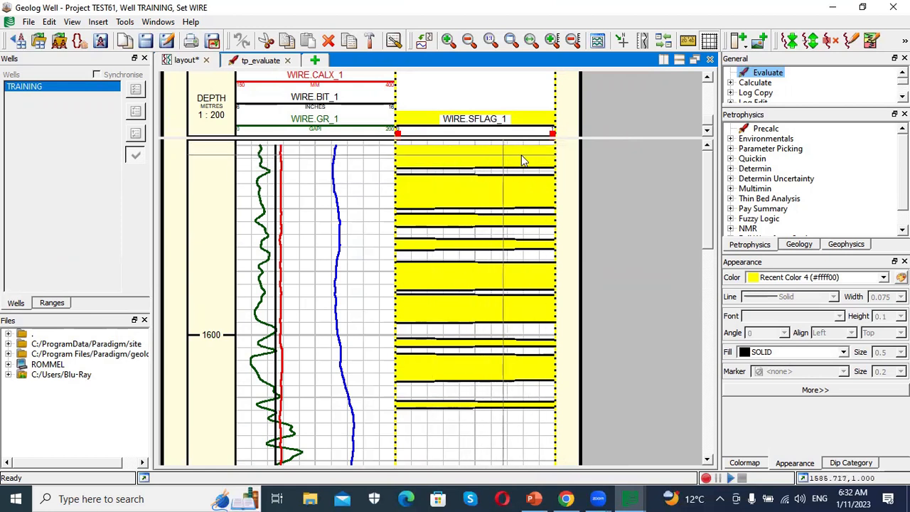
scroll(530, 178, down, 5)
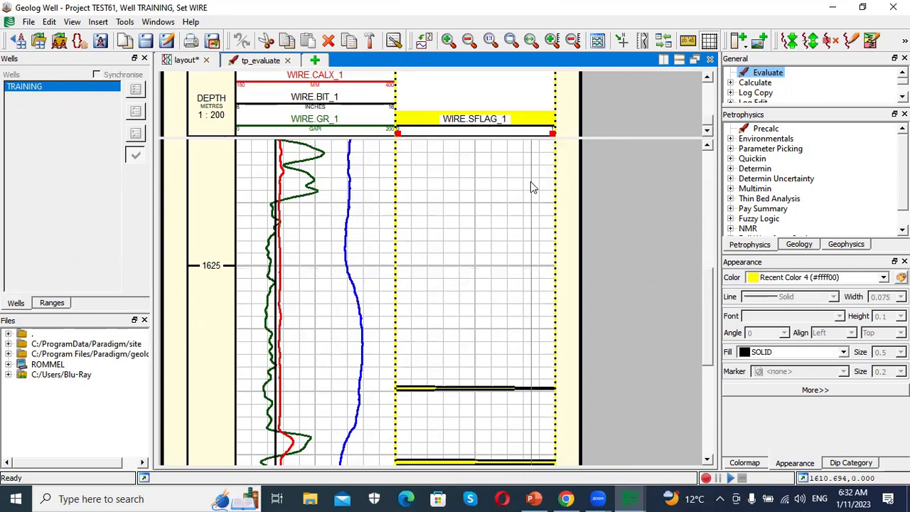
- Open a new Evaluate module and set its sampling log to WIRE.ZDNC
scroll(530, 186, up, 3)
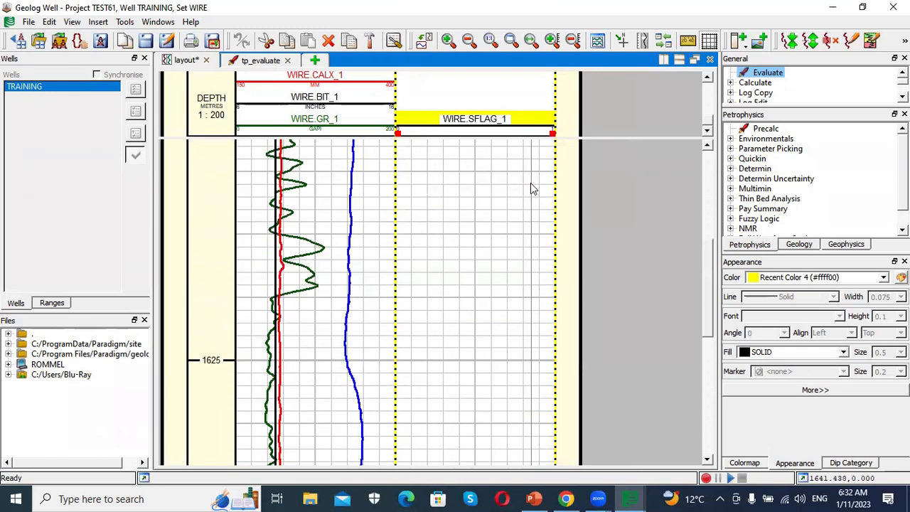
scroll(530, 190, down, 2)
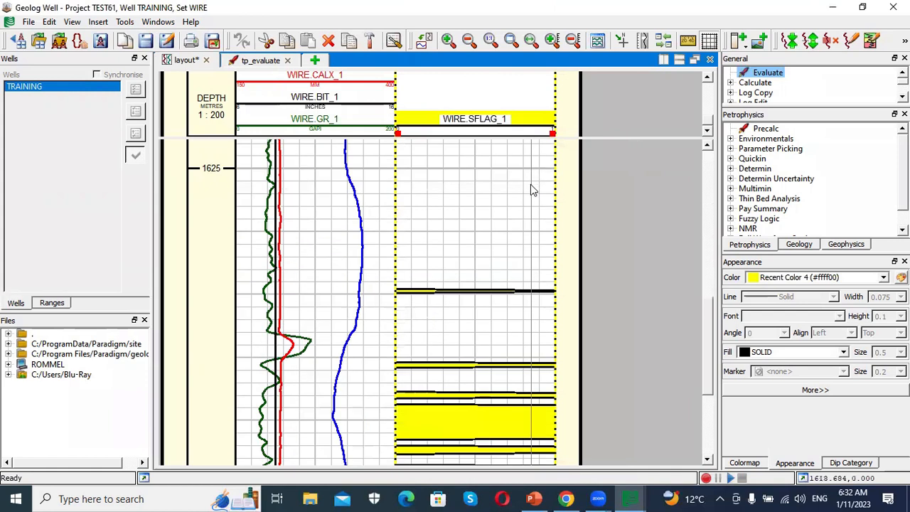
scroll(531, 187, down, 2)
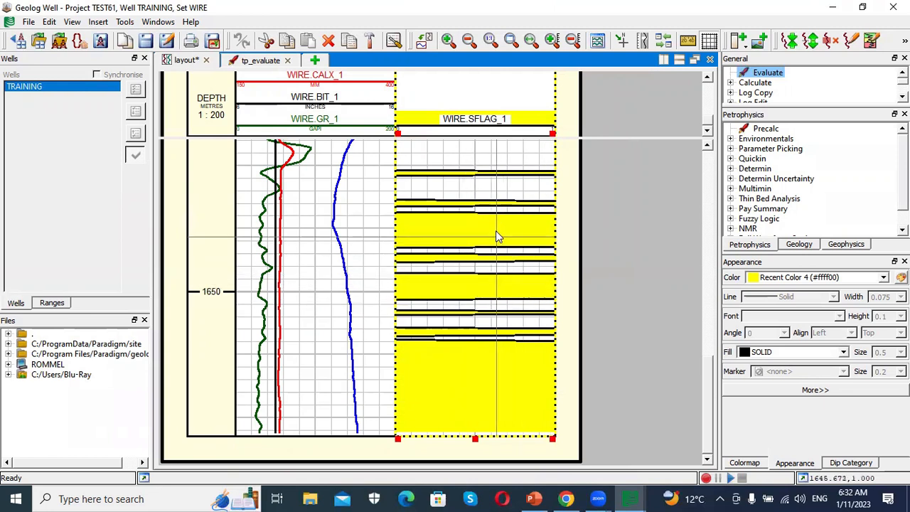
scroll(495, 231, up, 2)
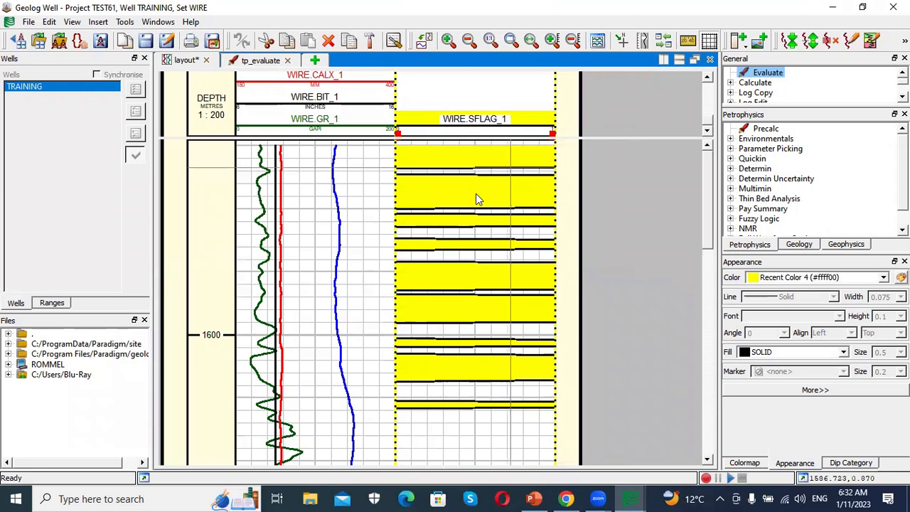
scroll(475, 219, down, 3)
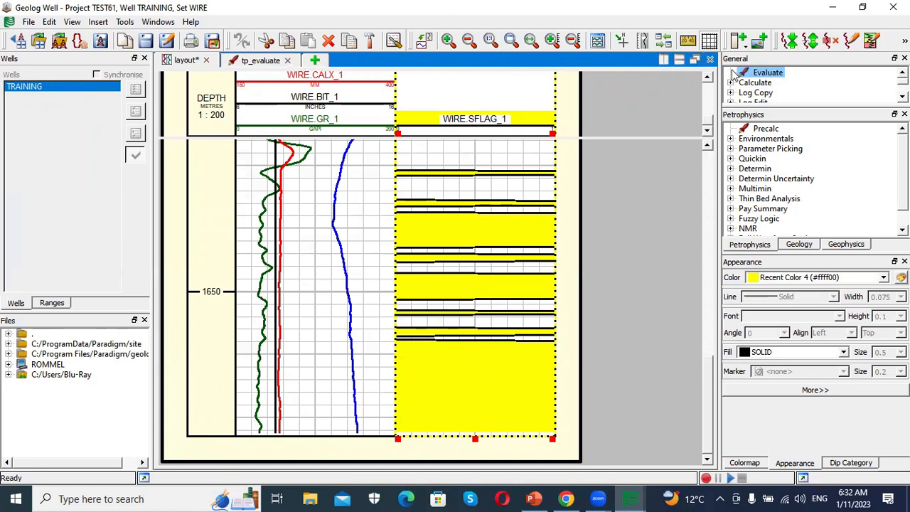
double_click(755, 77)
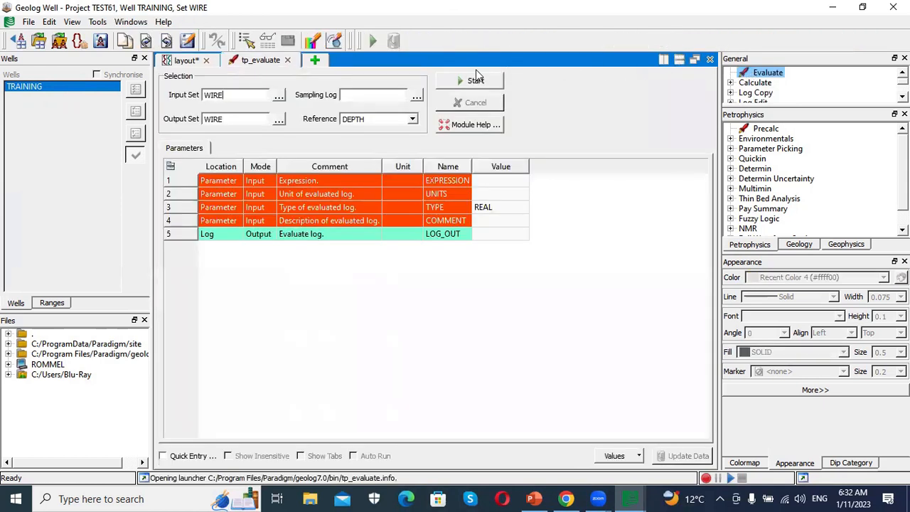
click(417, 96)
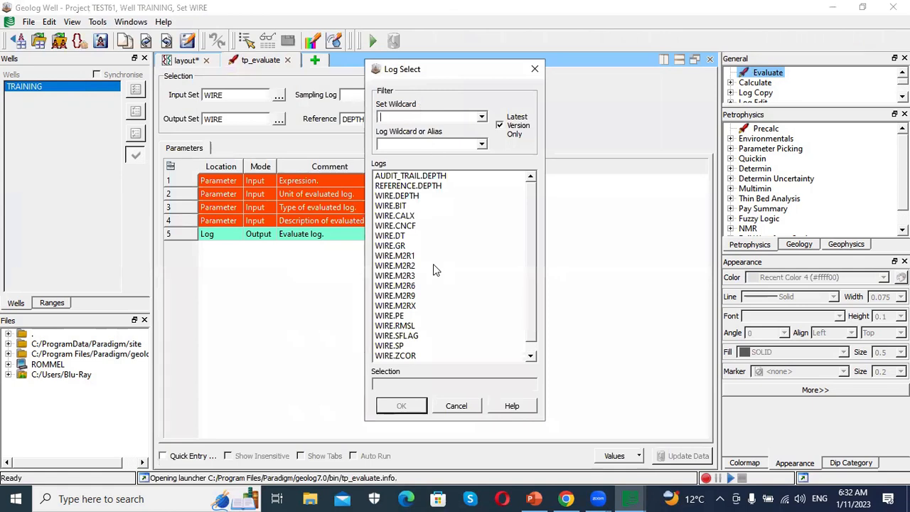
scroll(433, 265, down, 1)
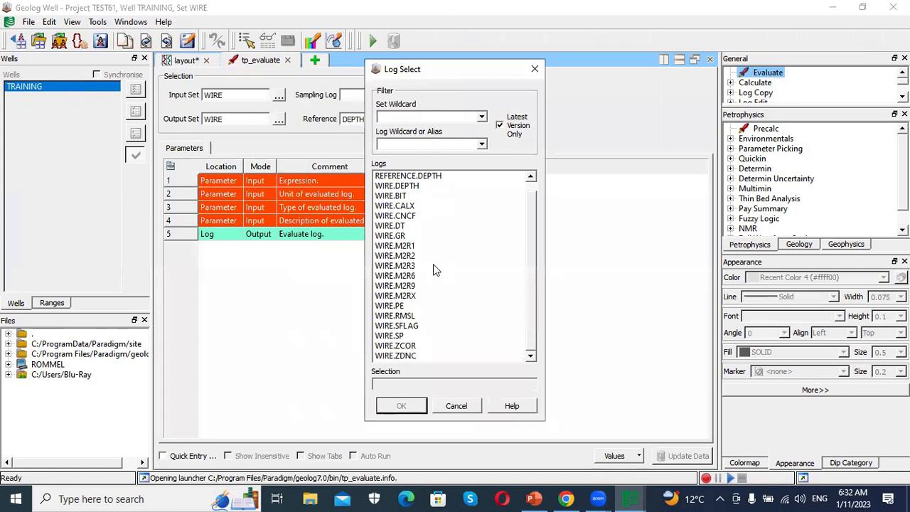
click(406, 359)
click(416, 405)
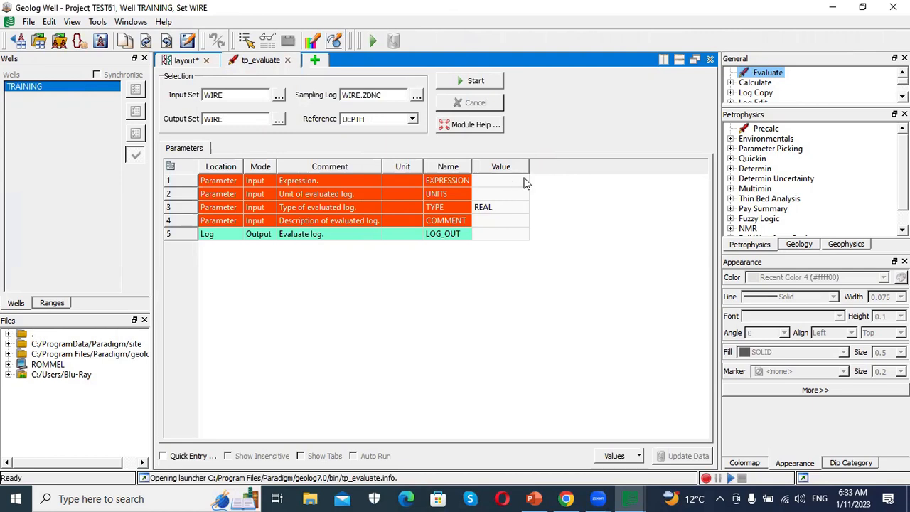
- Build the EXPRESSION parameter as rhob/Dt**2 in the Expression Builder
click(525, 183)
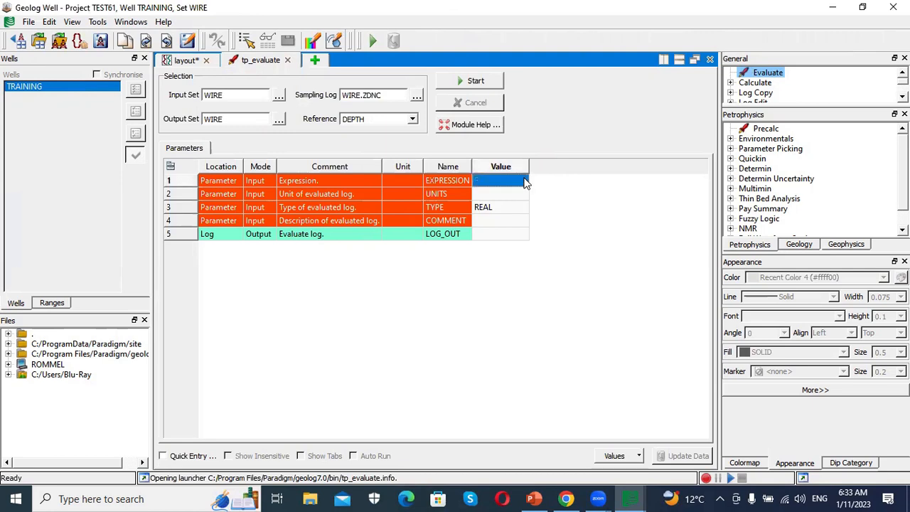
click(521, 183)
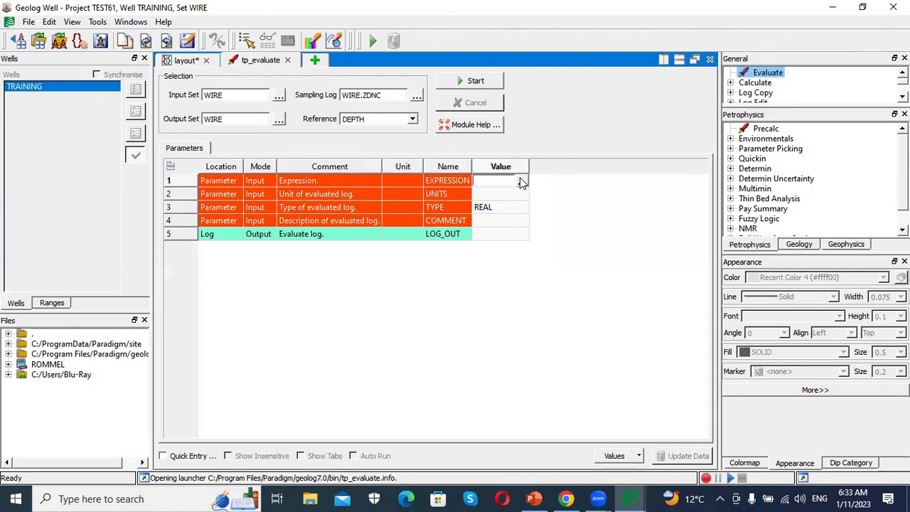
click(517, 180)
click(429, 122)
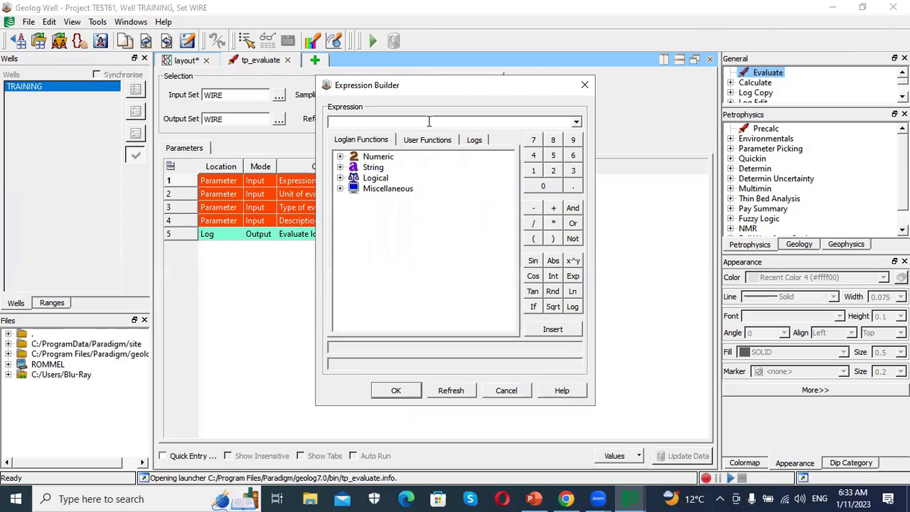
click(385, 157)
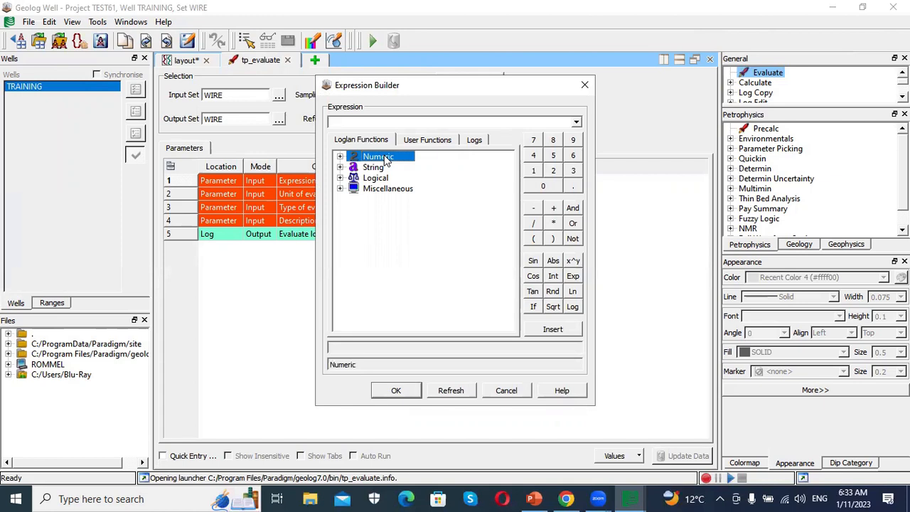
double_click(385, 158)
click(381, 122)
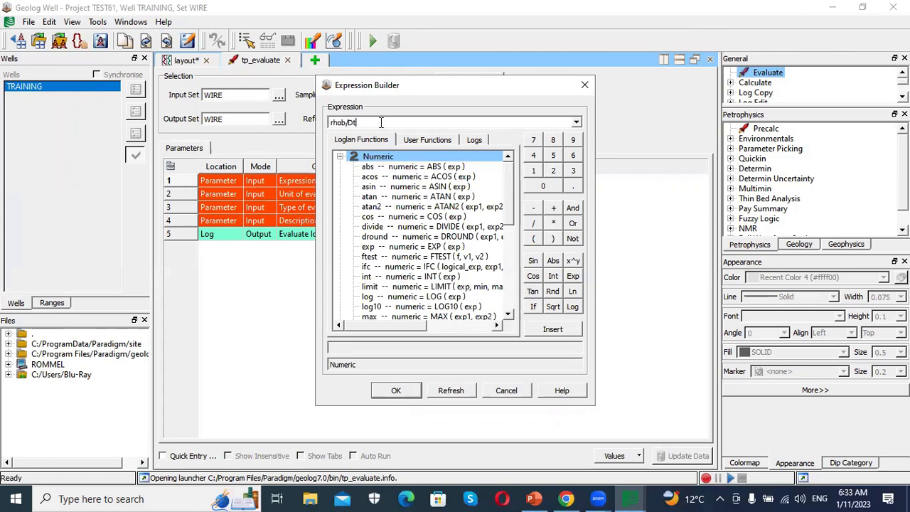
text(2)
click(396, 391)
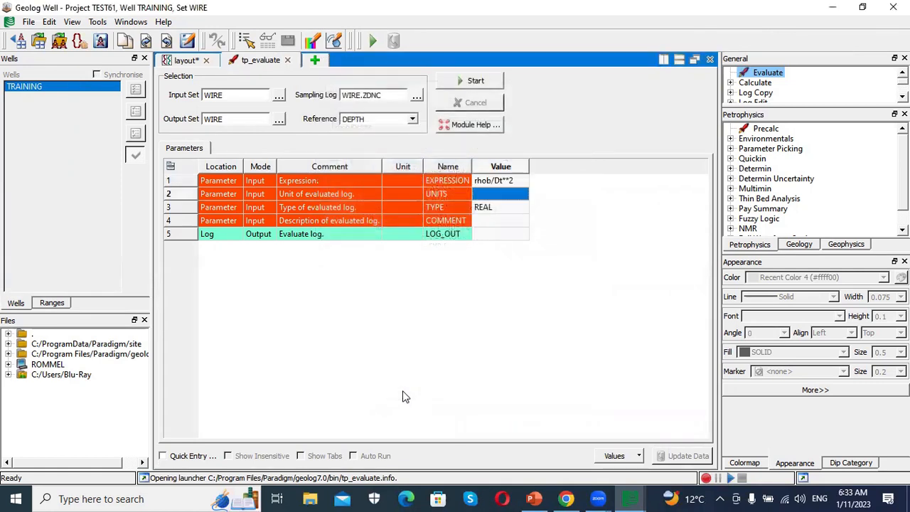
- Name the output log YOUNG and run the Evaluate module
click(491, 234)
click(493, 235)
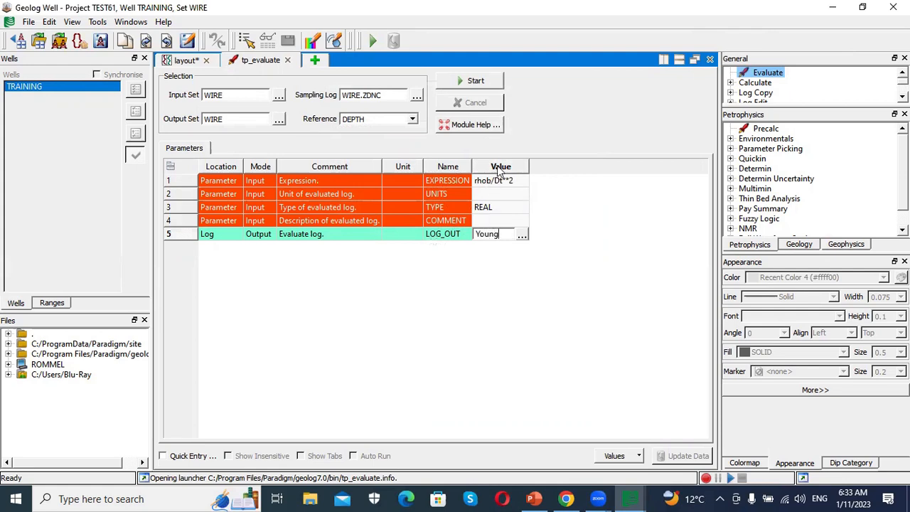
click(470, 83)
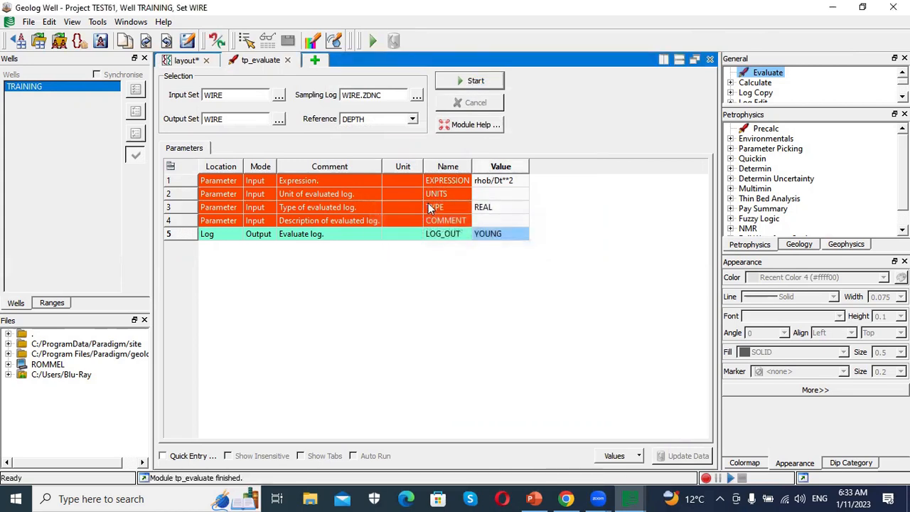
- Insert a new wireline track beside the SFLAG track in the layout and assign WIRE.YOUNG as its log
click(195, 61)
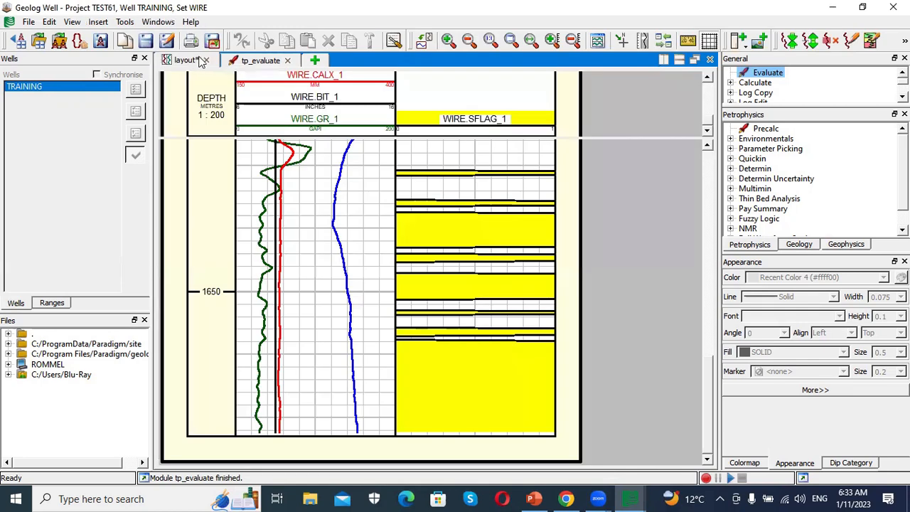
right_click(569, 126)
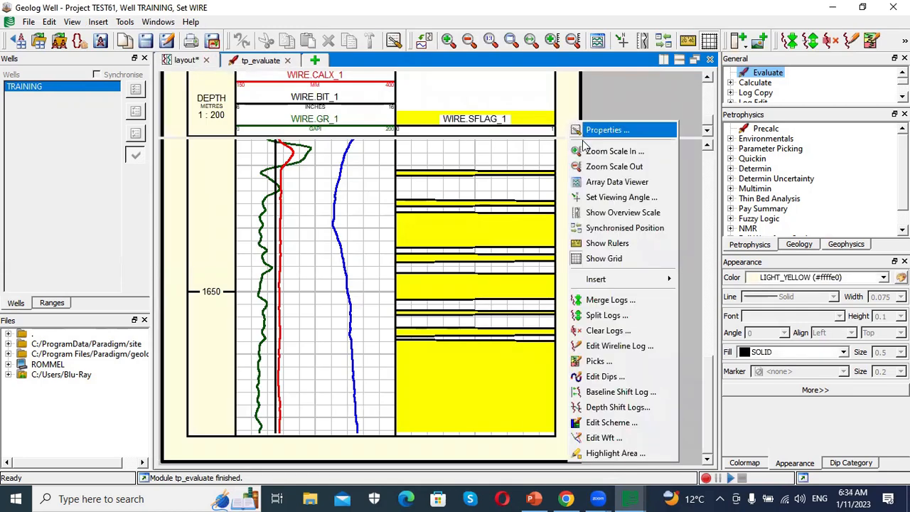
mouse_move(623, 281)
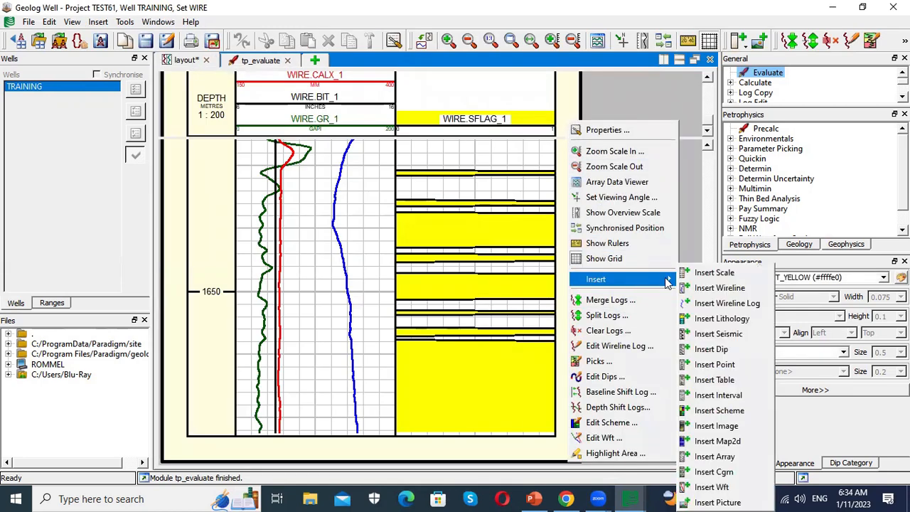
click(725, 289)
double_click(630, 112)
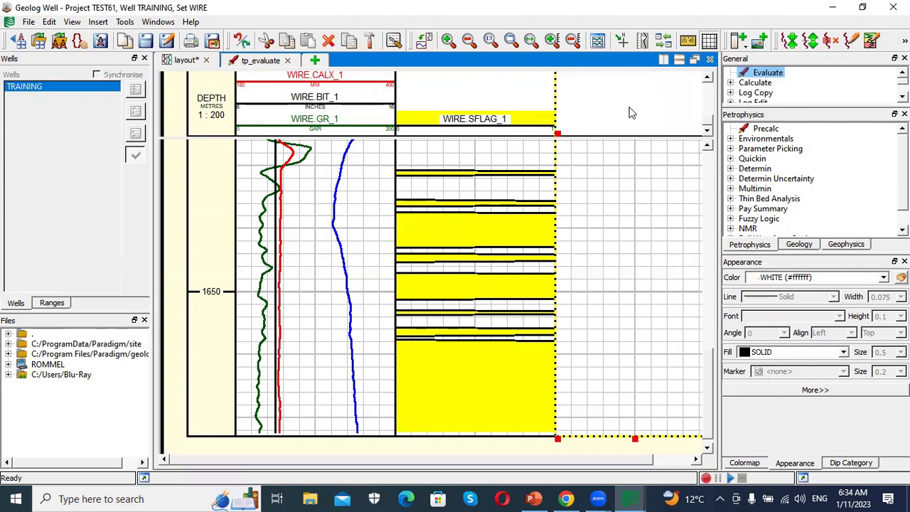
click(582, 130)
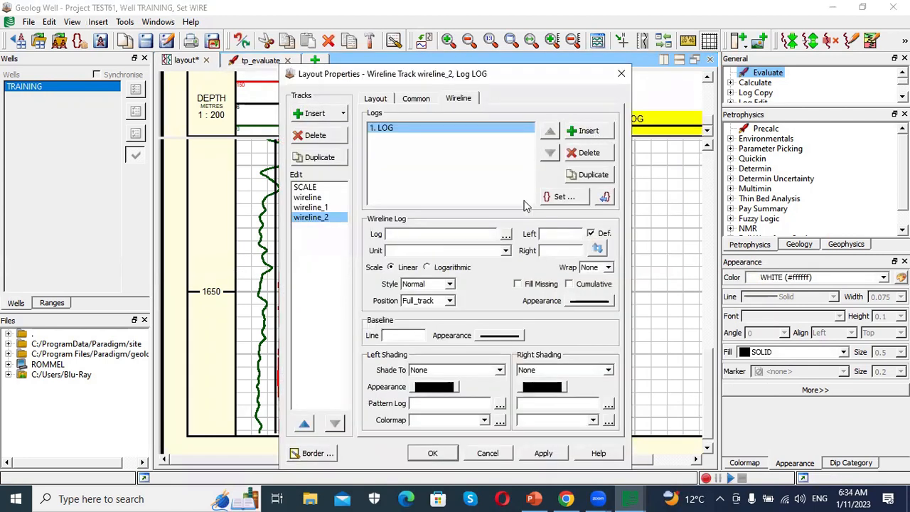
click(505, 235)
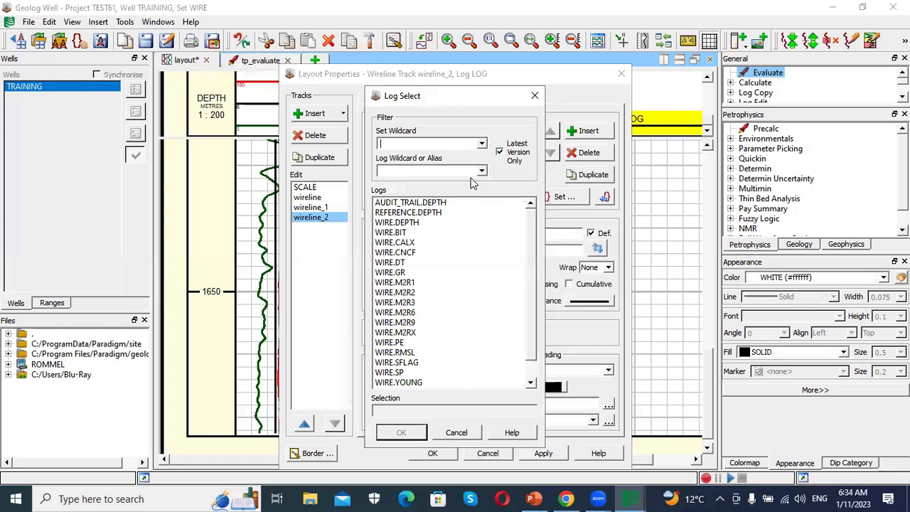
text(Y)
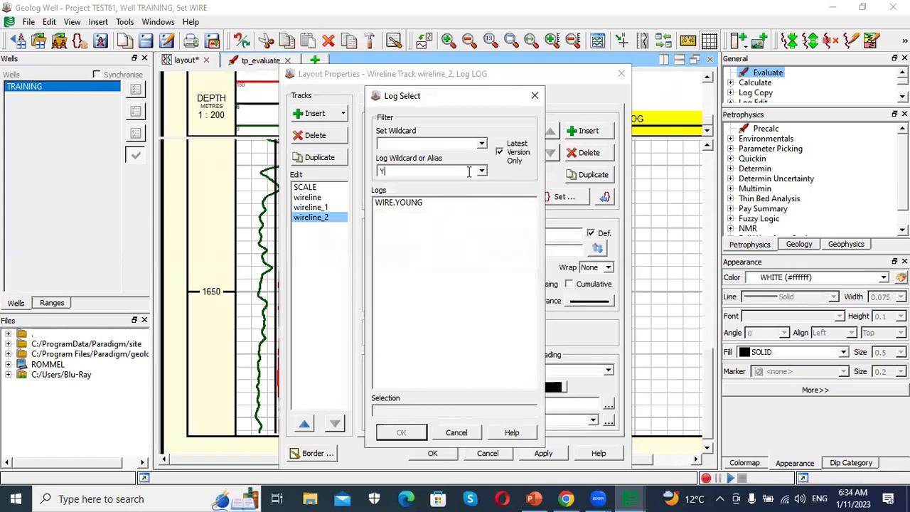
click(413, 203)
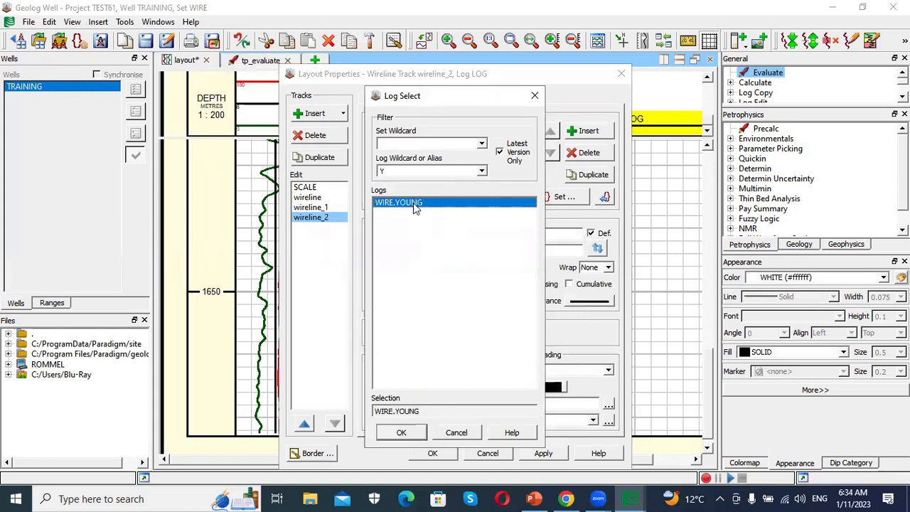
click(402, 431)
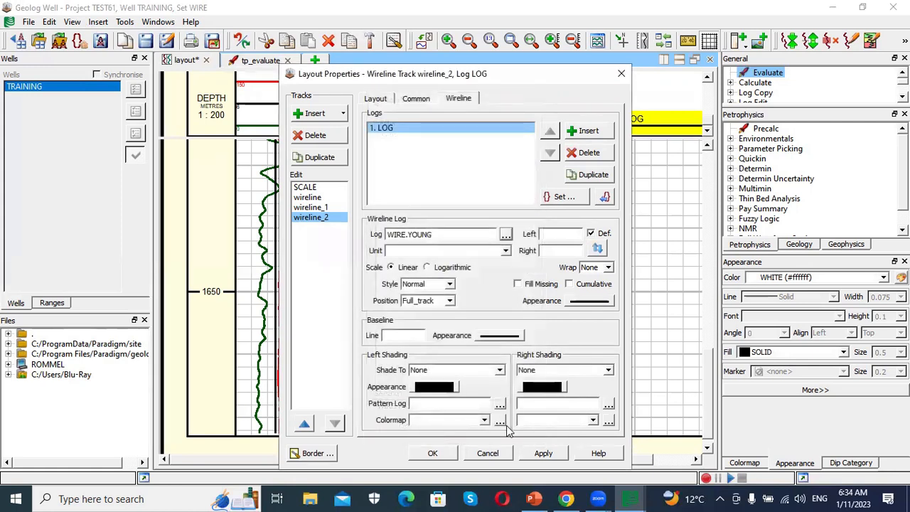
- Set the YOUNG log's line colour to dark blue and apply and confirm the track properties
click(590, 301)
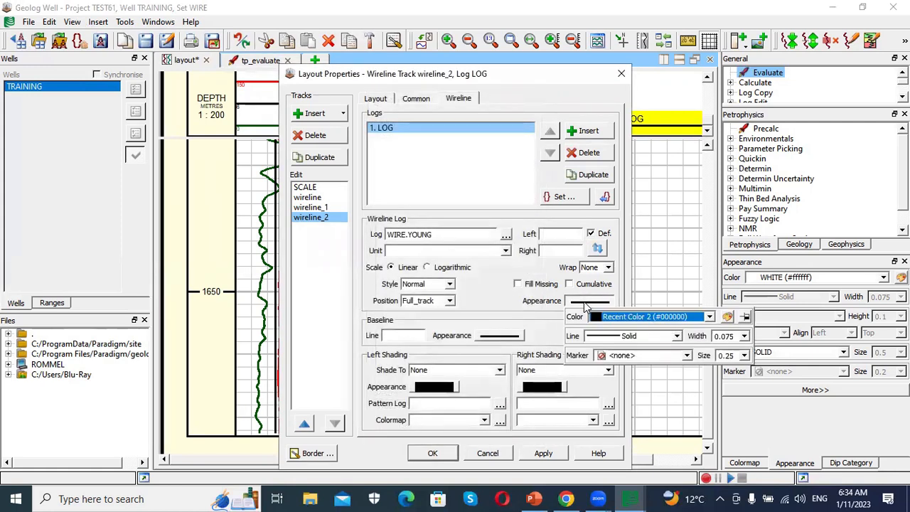
click(727, 317)
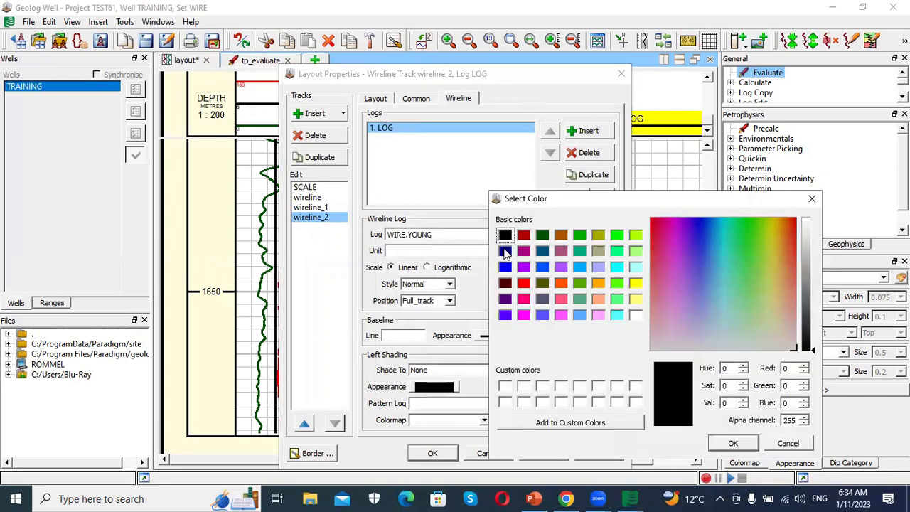
click(505, 251)
click(733, 443)
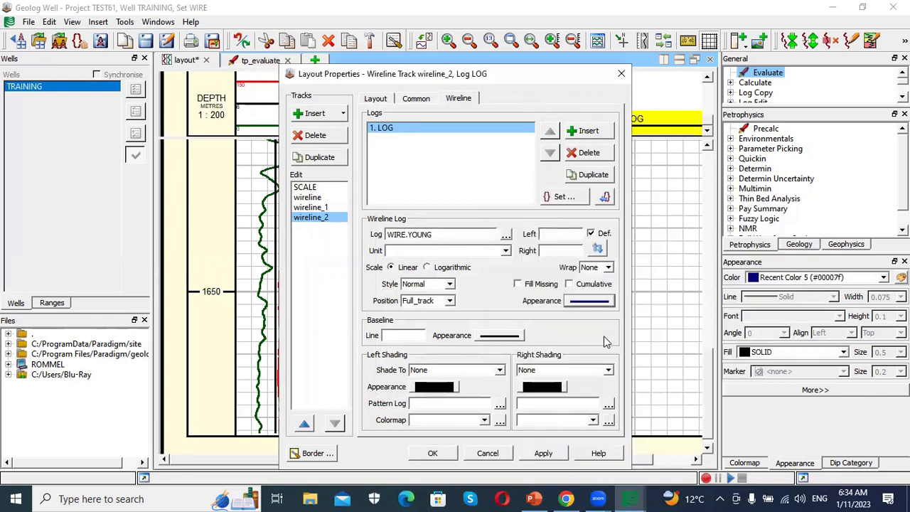
click(544, 453)
click(434, 453)
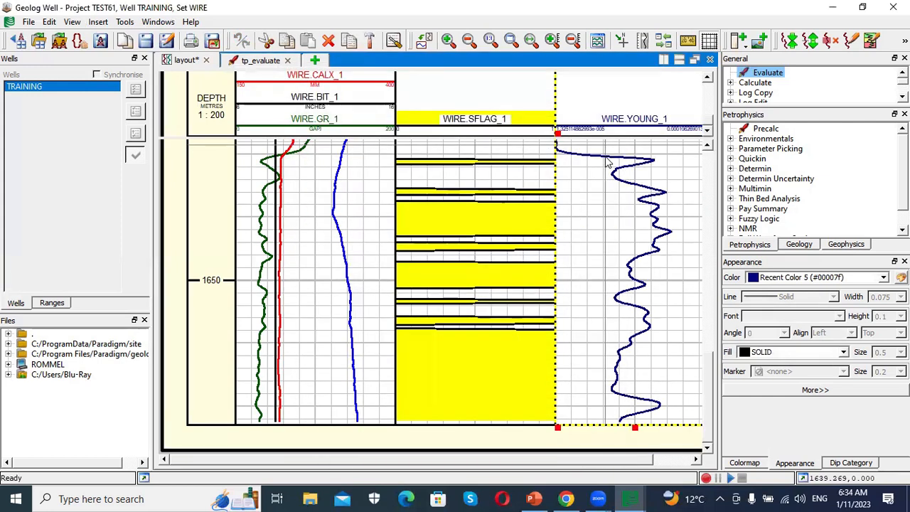
- Scroll along the layout to examine the YOUNG curve against the other tracks
scroll(608, 163, up, 3)
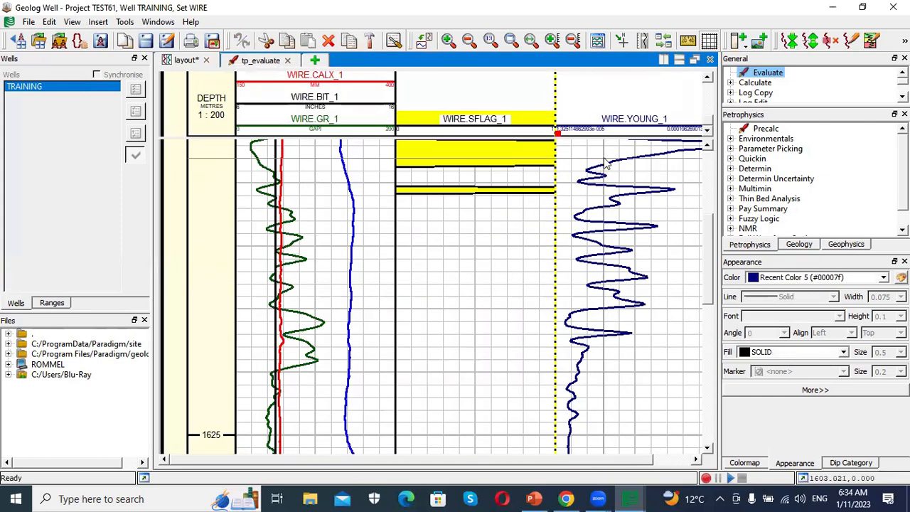
scroll(610, 162, up, 3)
scroll(614, 116, up, 2)
scroll(614, 117, down, 3)
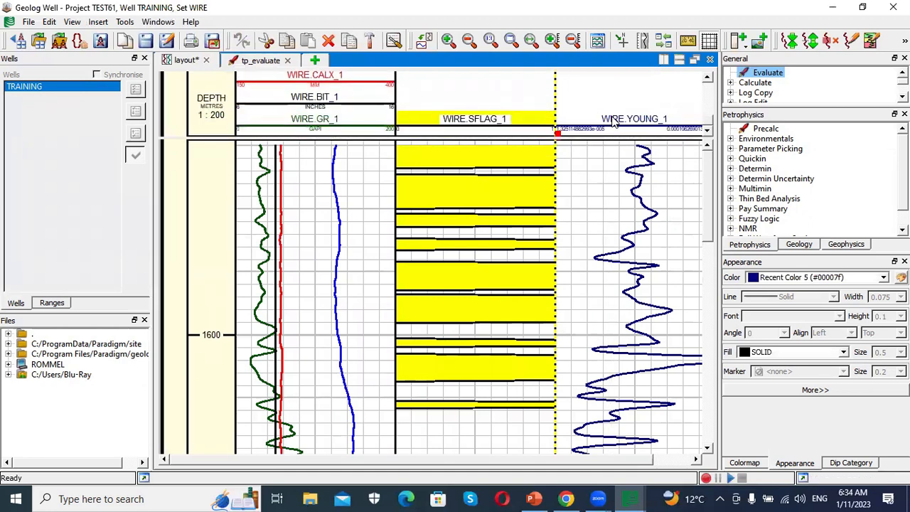
scroll(624, 196, down, 5)
scroll(626, 206, up, 5)
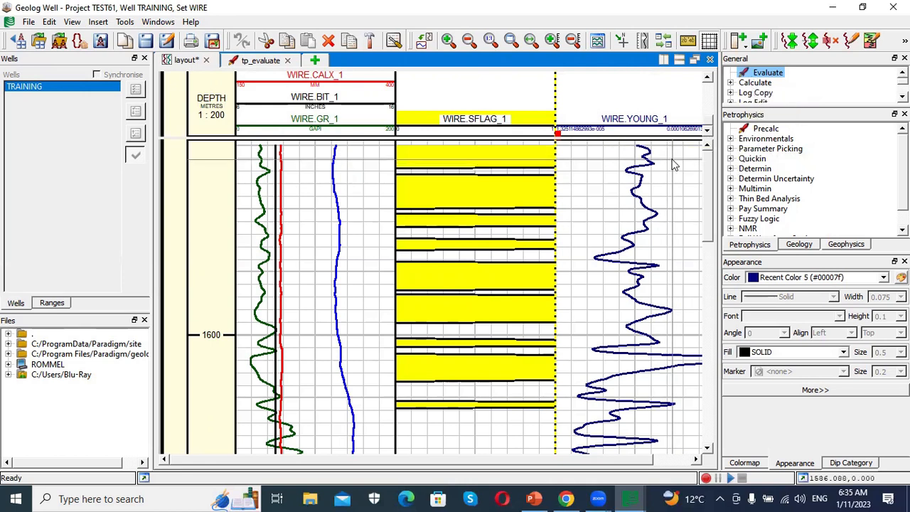
drag(551, 460, 600, 460)
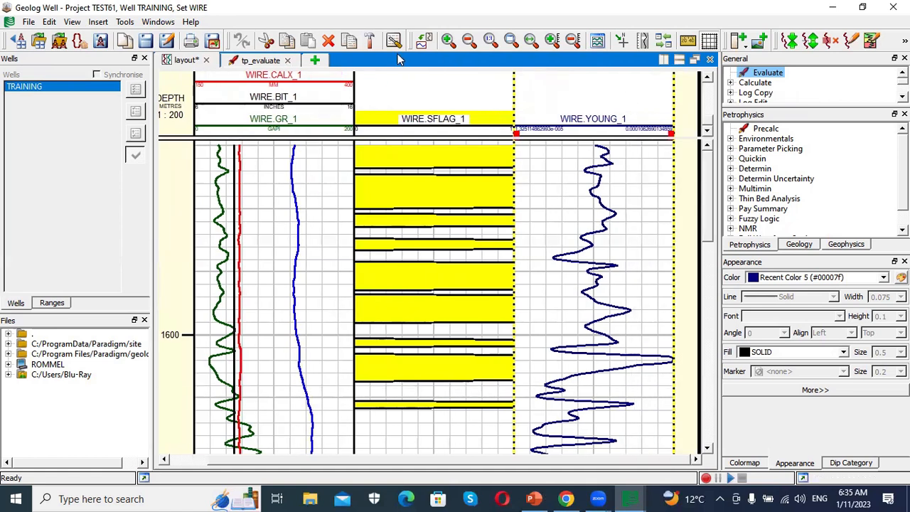
- Create a new Frequency plot and set its log expression to WIRE.GR, then apply and confirm the properties
click(315, 60)
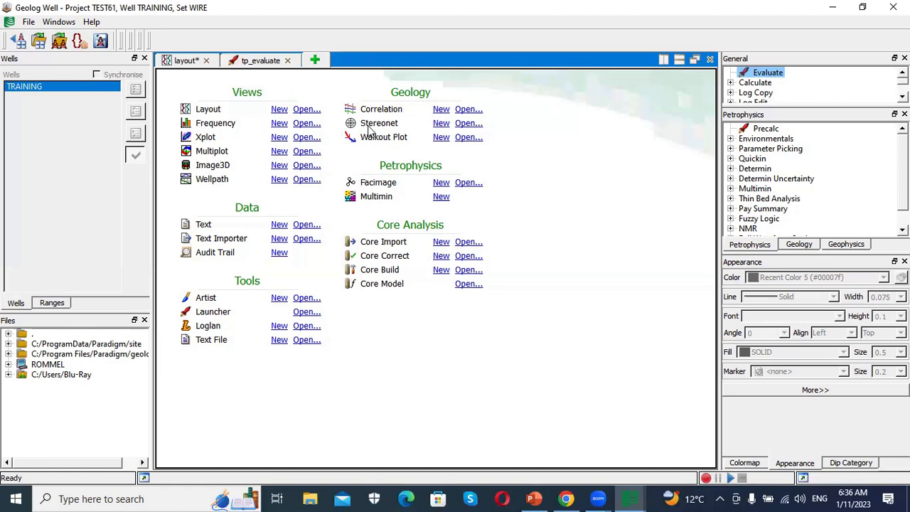
click(281, 124)
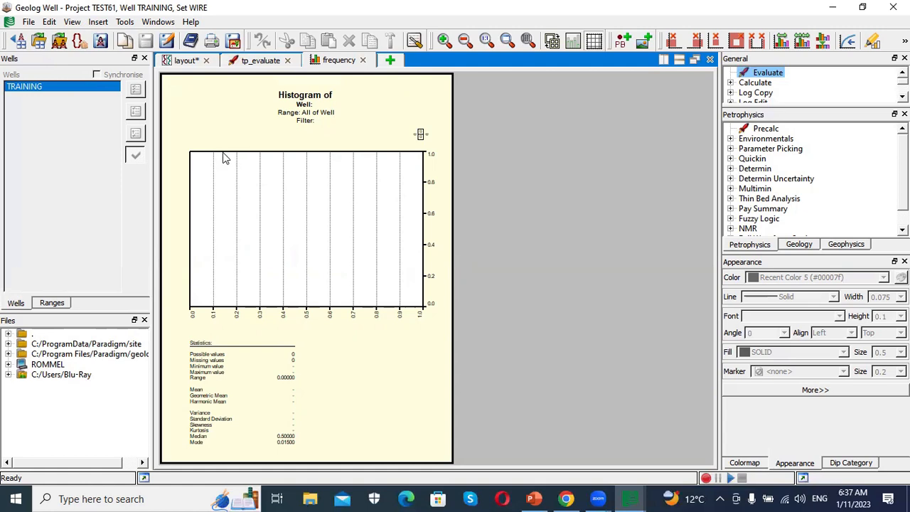
double_click(234, 177)
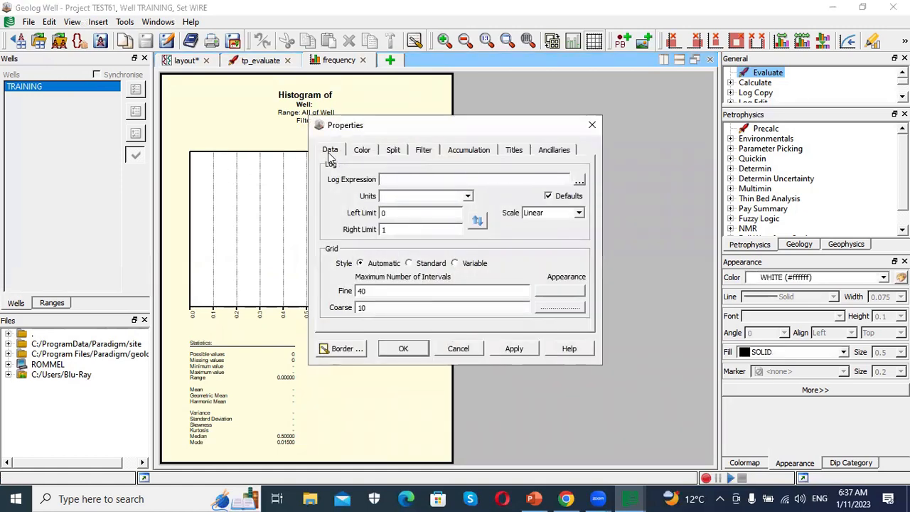
click(580, 180)
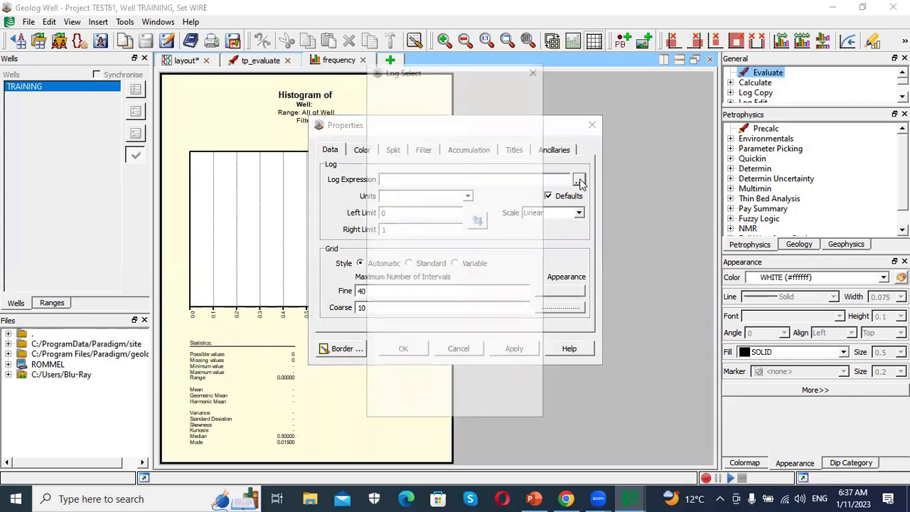
click(414, 145)
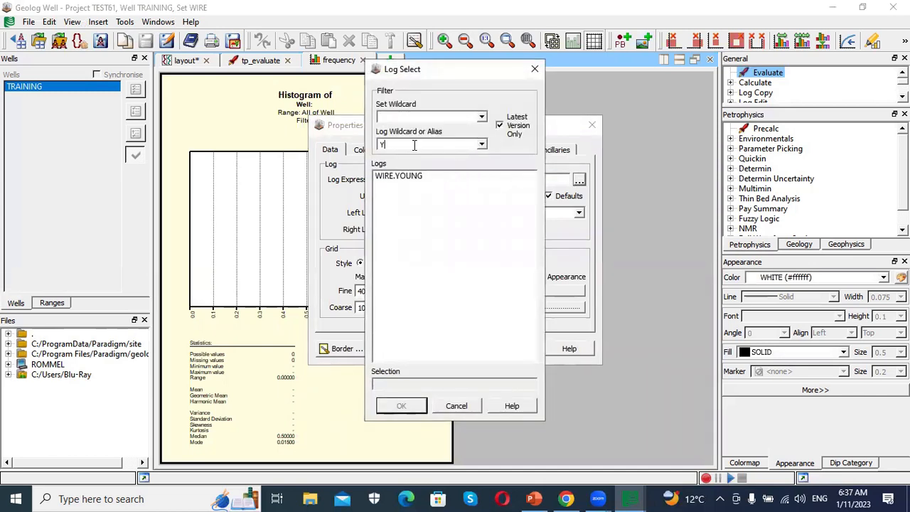
key(BackSpace)
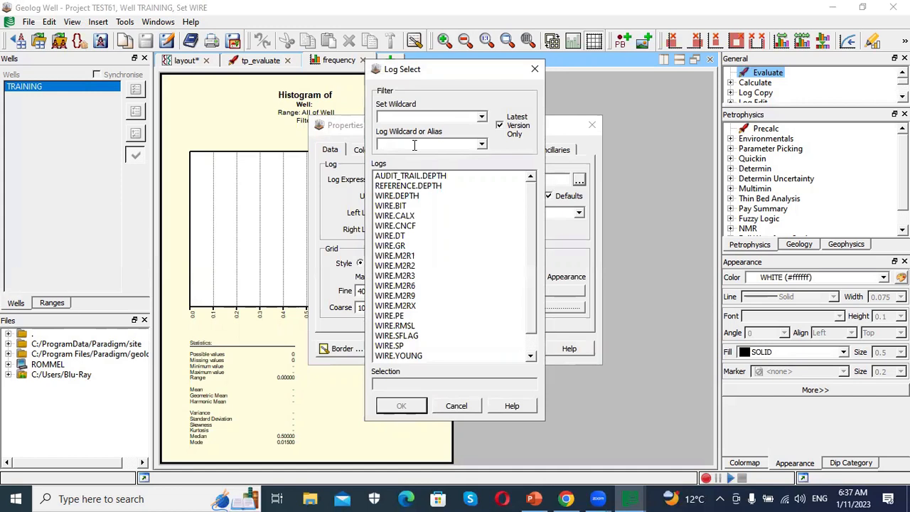
text(GR)
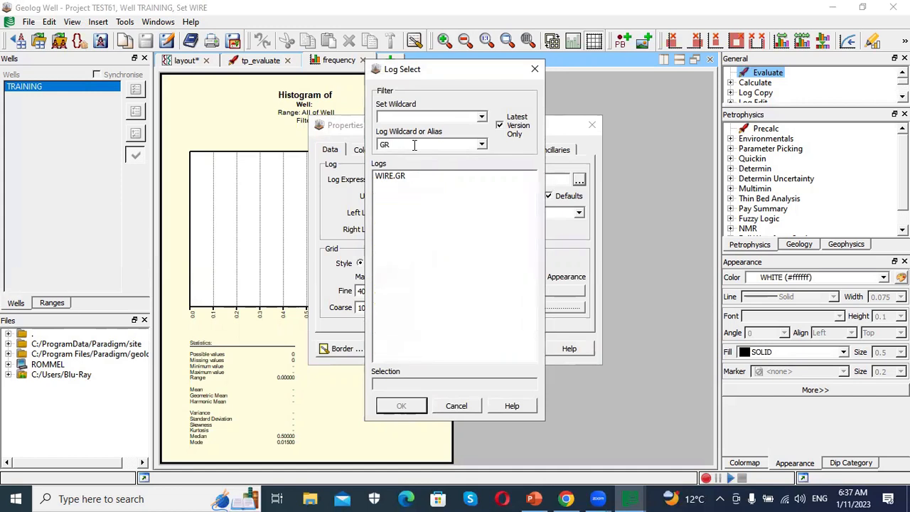
click(399, 177)
click(401, 406)
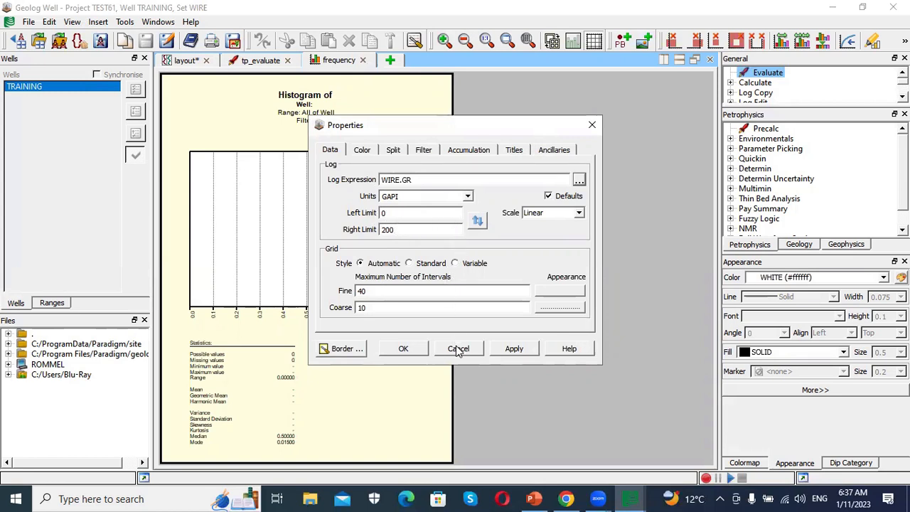
click(514, 348)
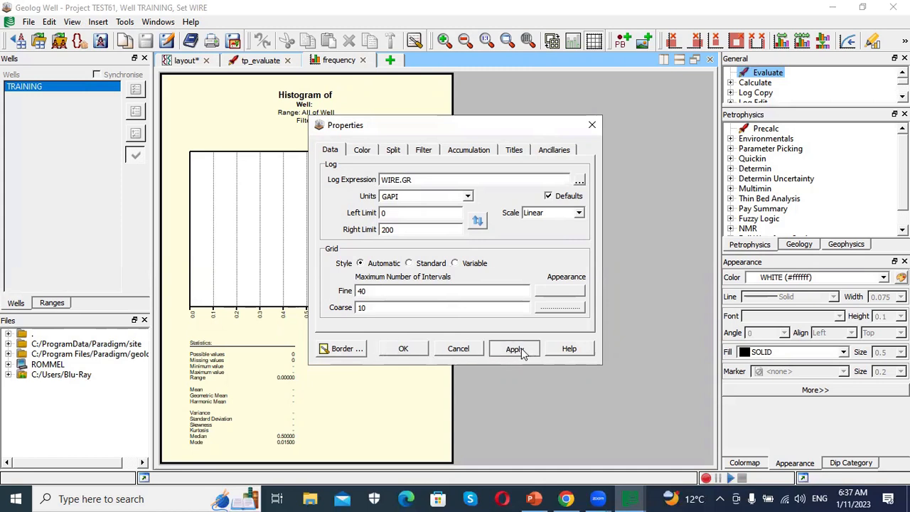
click(403, 348)
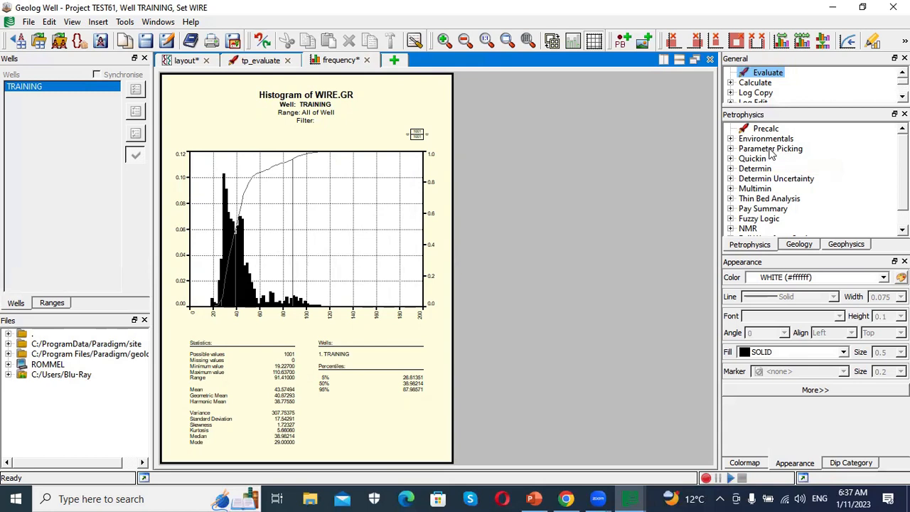
- Try to insert a point named MA on the GR histogram without positioning it
double_click(771, 149)
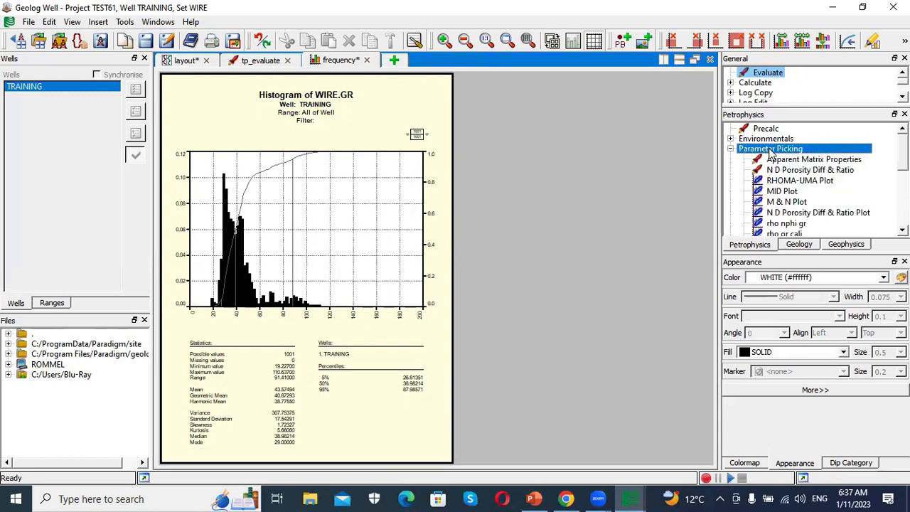
right_click(282, 225)
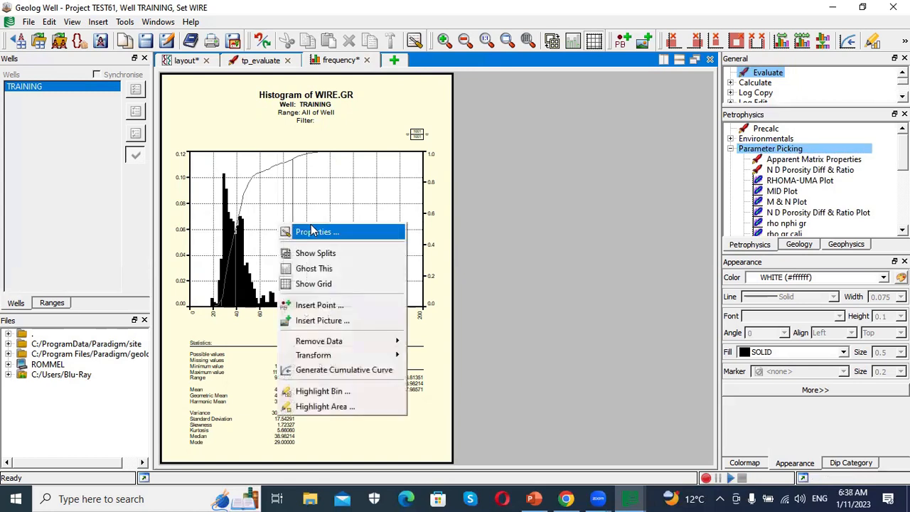
click(327, 307)
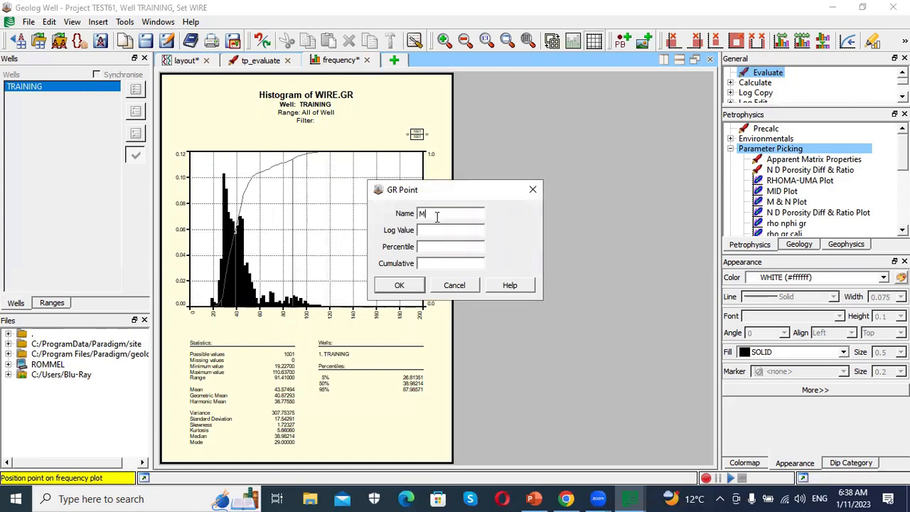
text(MA)
click(416, 285)
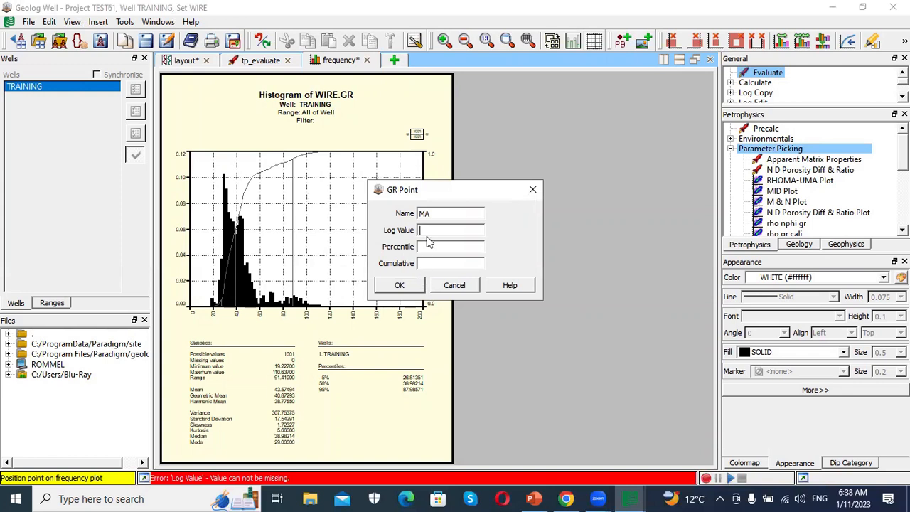
click(531, 191)
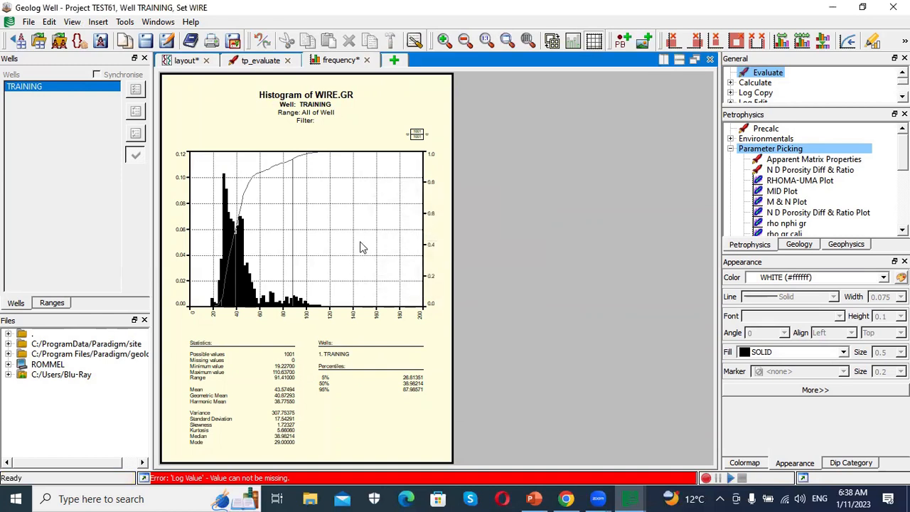
- Insert a point named MA on the histogram at the low gamma-ray end, about 19 GAPI
right_click(213, 306)
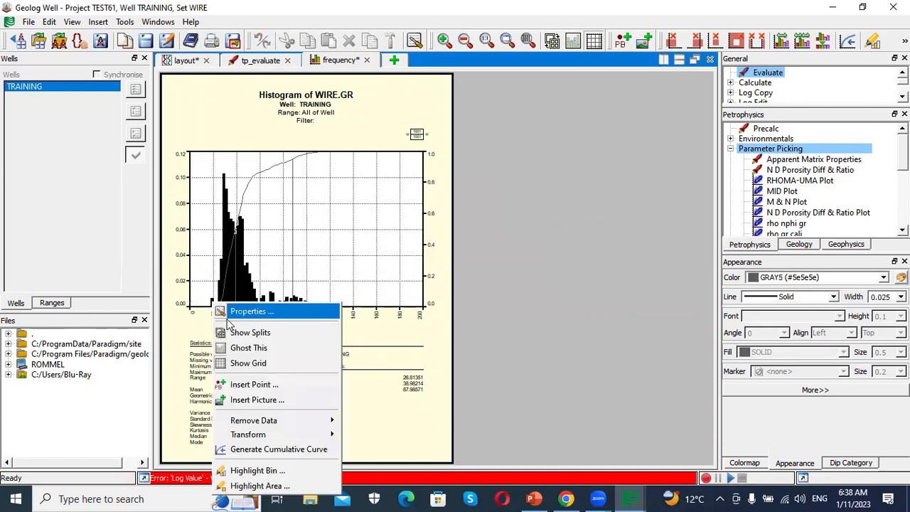
click(240, 384)
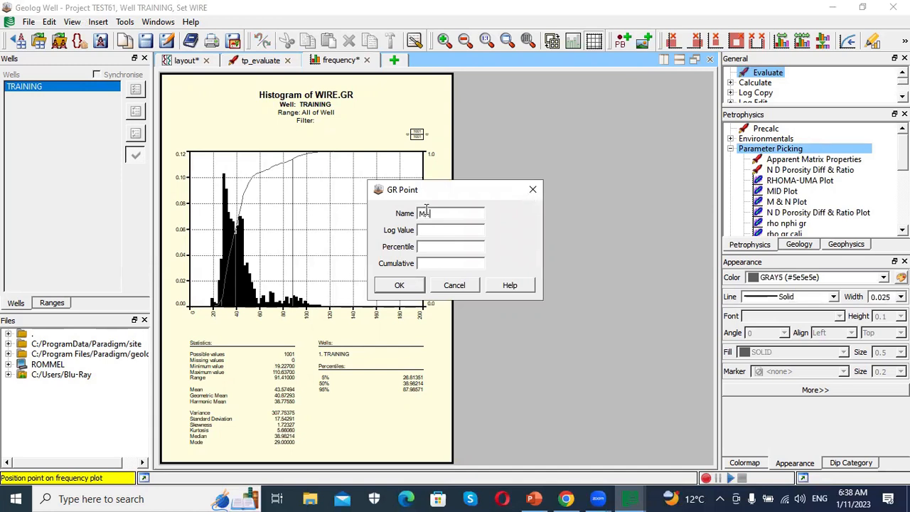
text(MA)
click(402, 287)
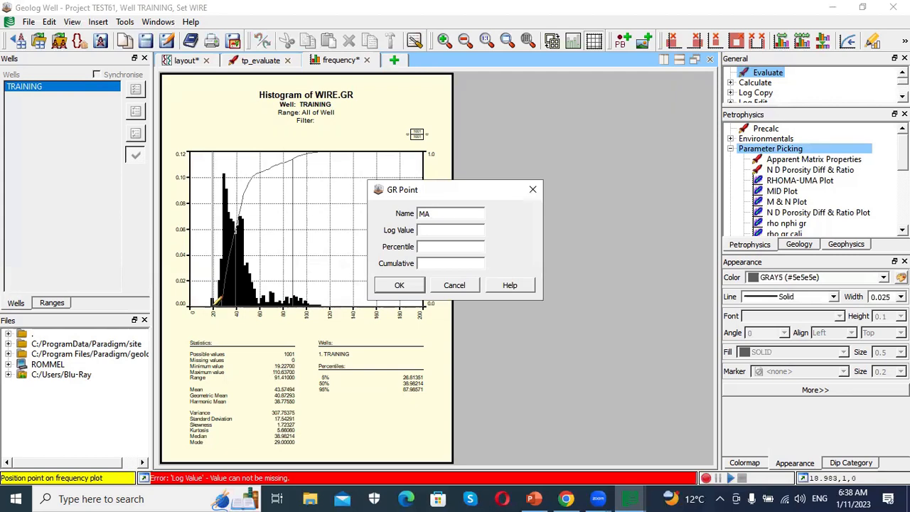
click(214, 305)
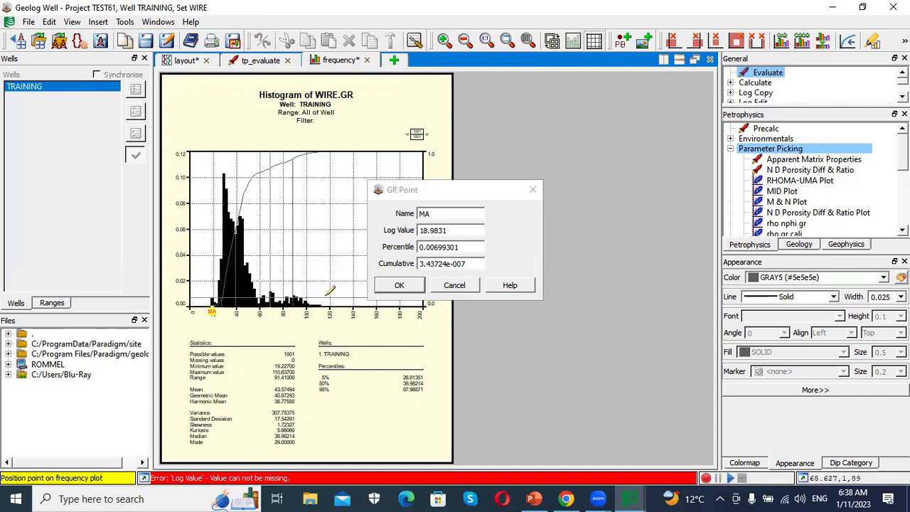
click(398, 285)
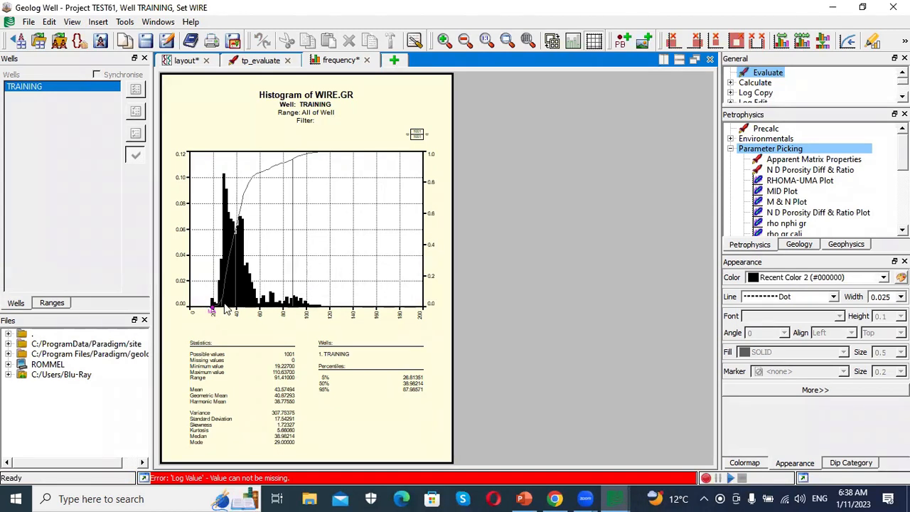
- Insert a point named SH on the histogram at the high gamma-ray end, about 111 GAPI
right_click(319, 311)
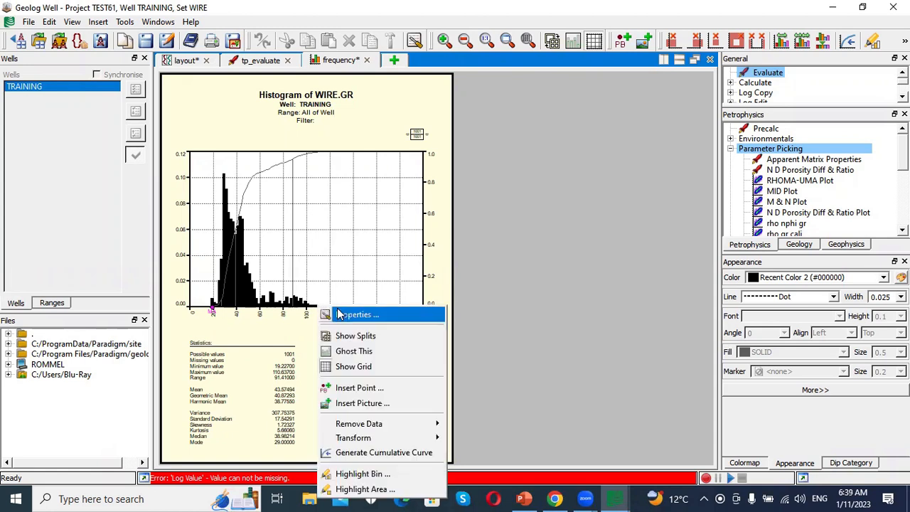
click(359, 388)
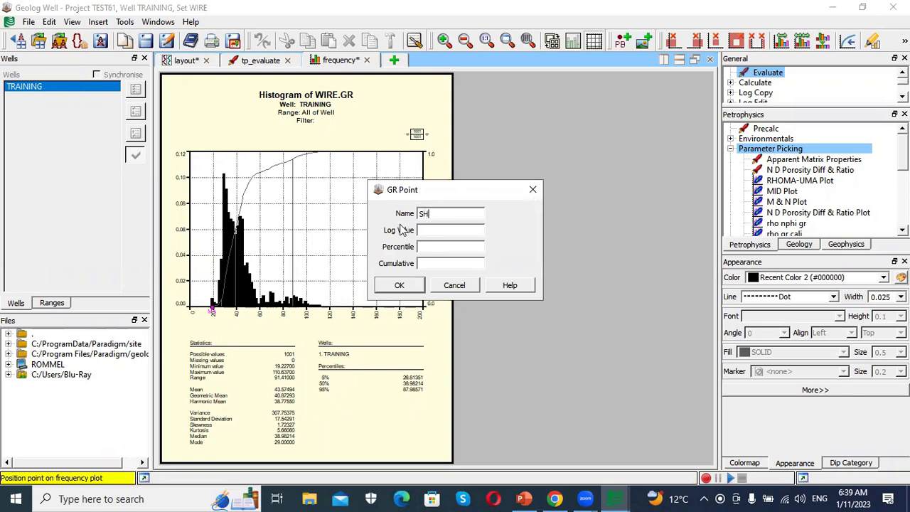
click(320, 306)
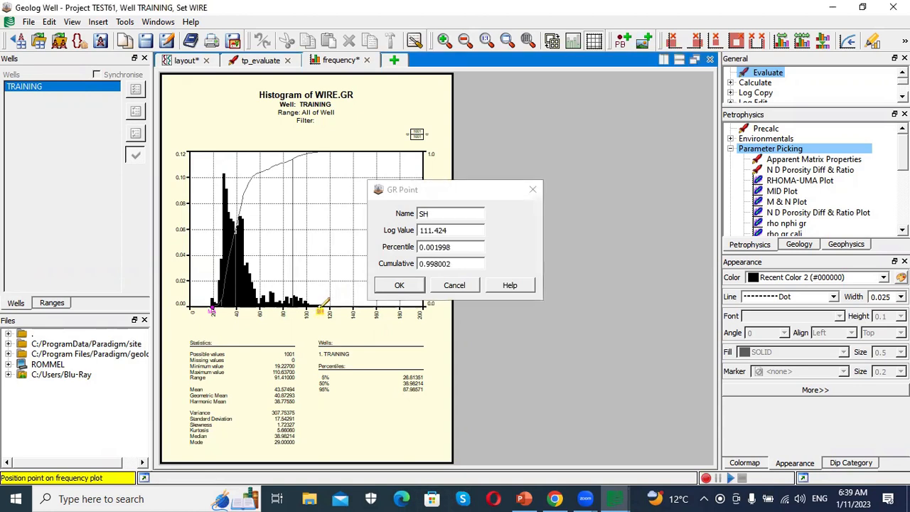
click(399, 286)
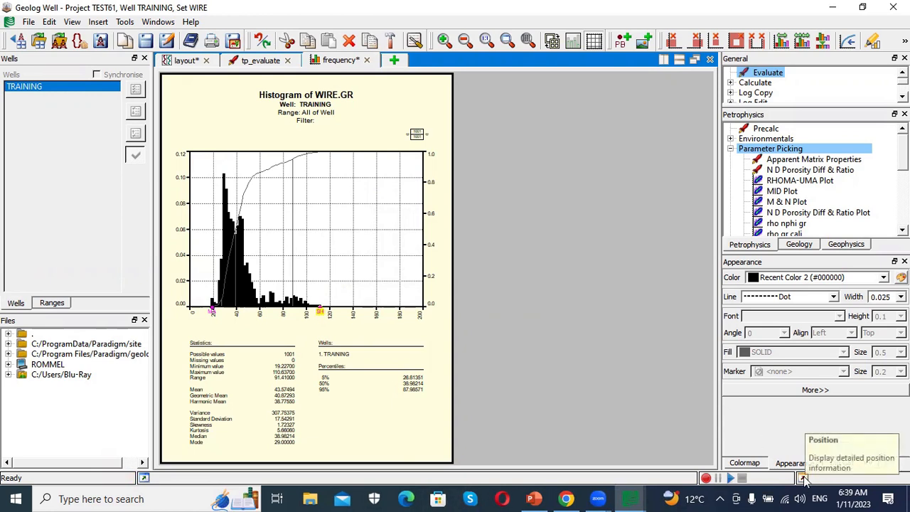
click(803, 478)
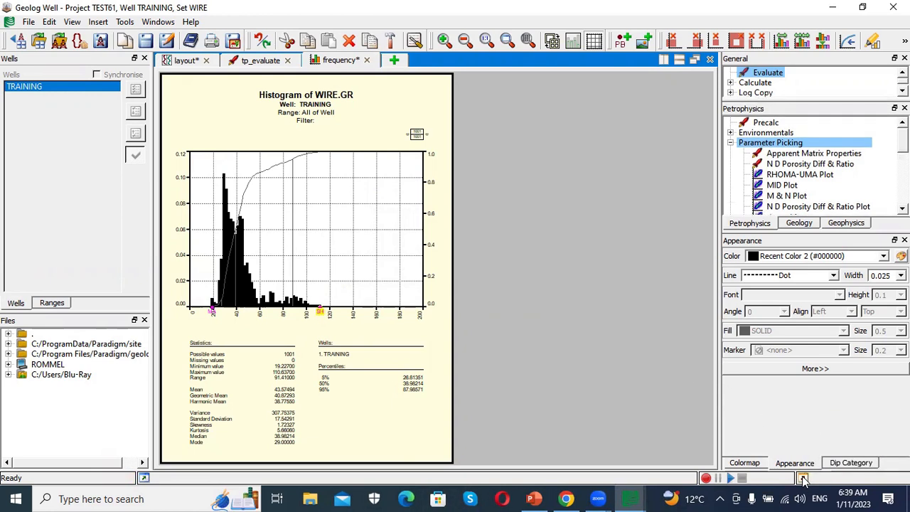
click(802, 479)
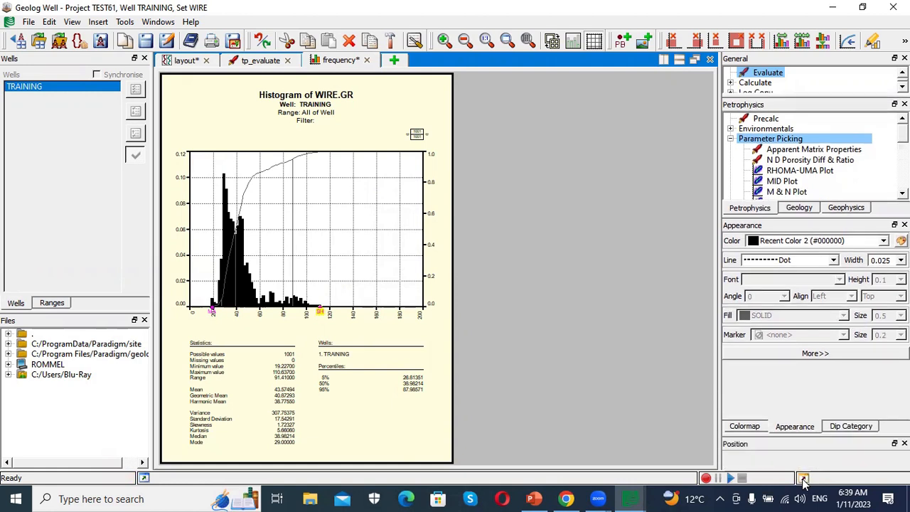
click(802, 479)
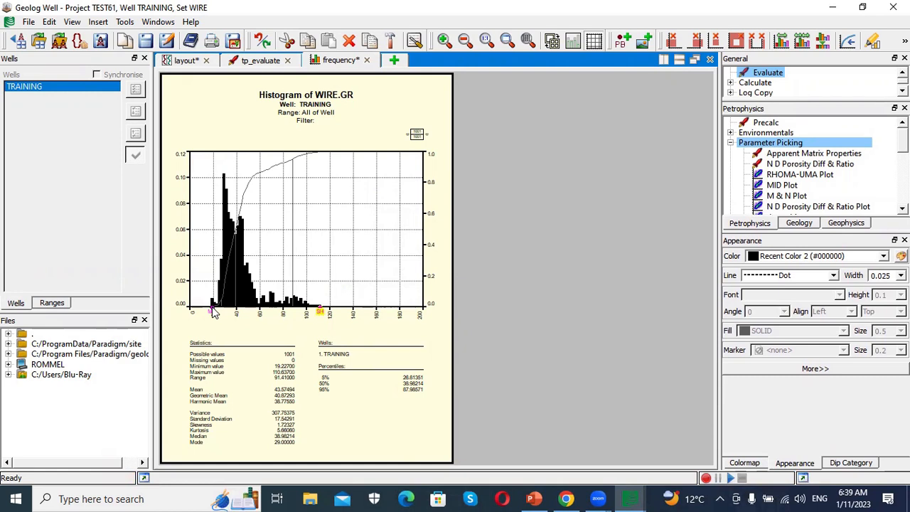
click(804, 479)
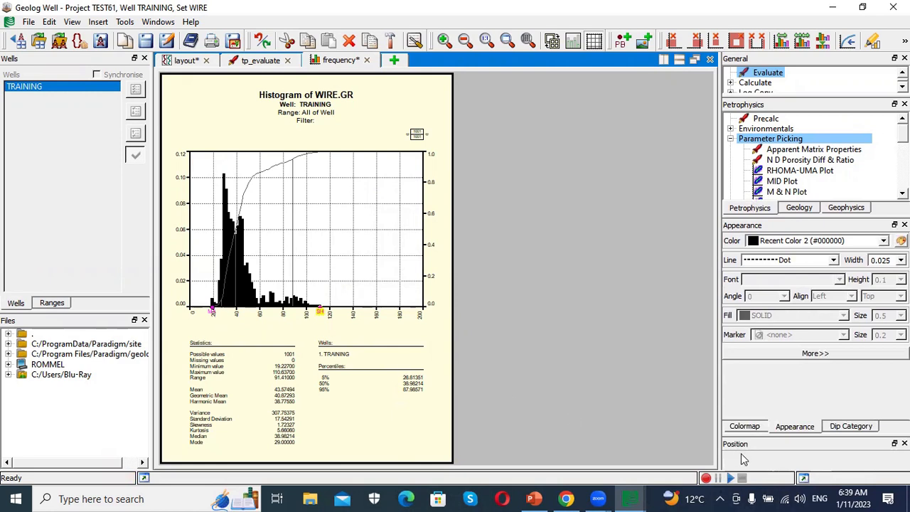
click(803, 479)
click(803, 479)
click(803, 479)
click(803, 480)
- Close the frequency plot without saving it
click(367, 61)
click(481, 263)
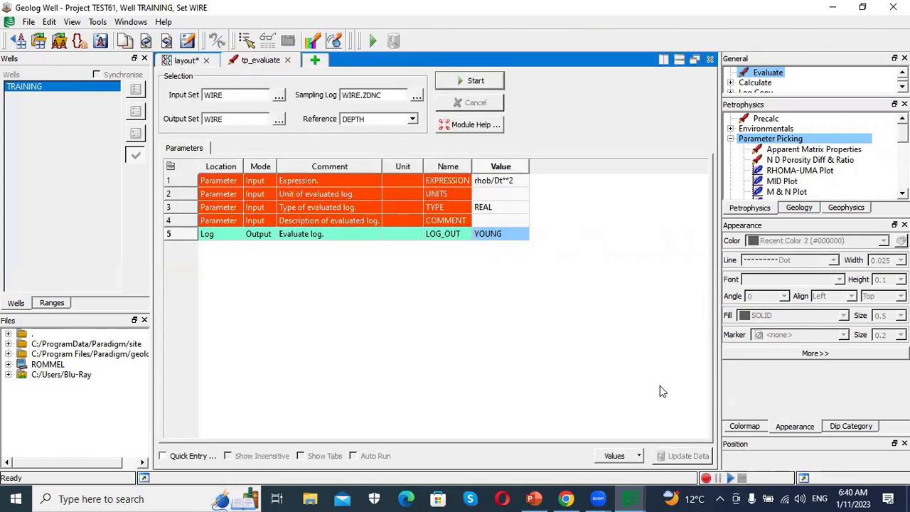
mouse_move(549, 495)
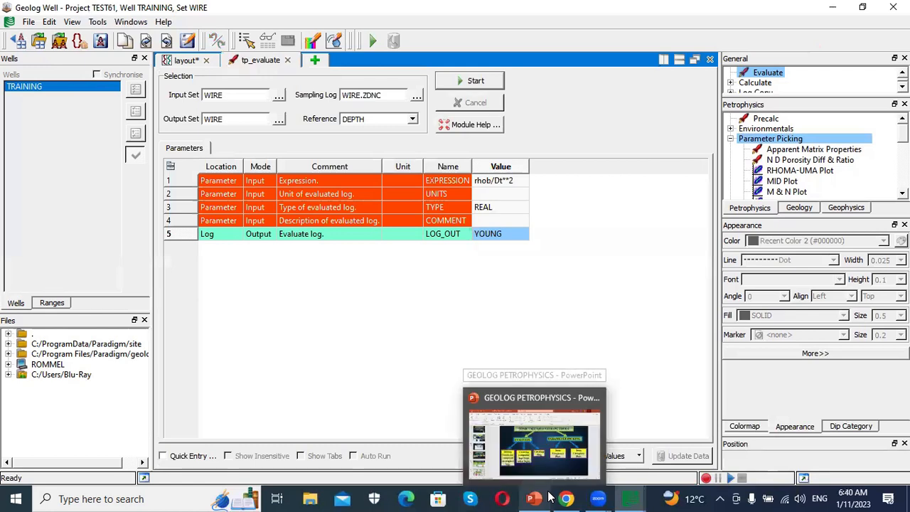
- Minimize the Geolog windows and switch to the GEOLOG PETROPHYSICS PowerPoint presentation
click(833, 6)
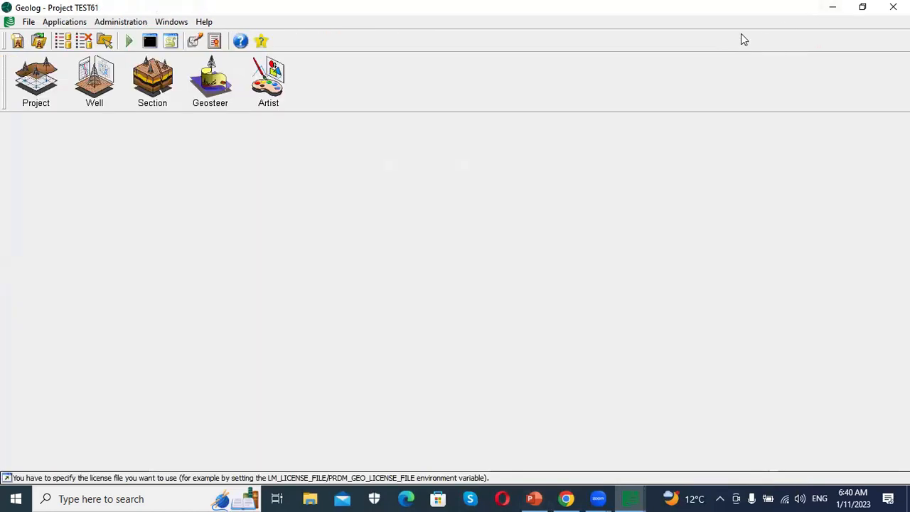
click(832, 7)
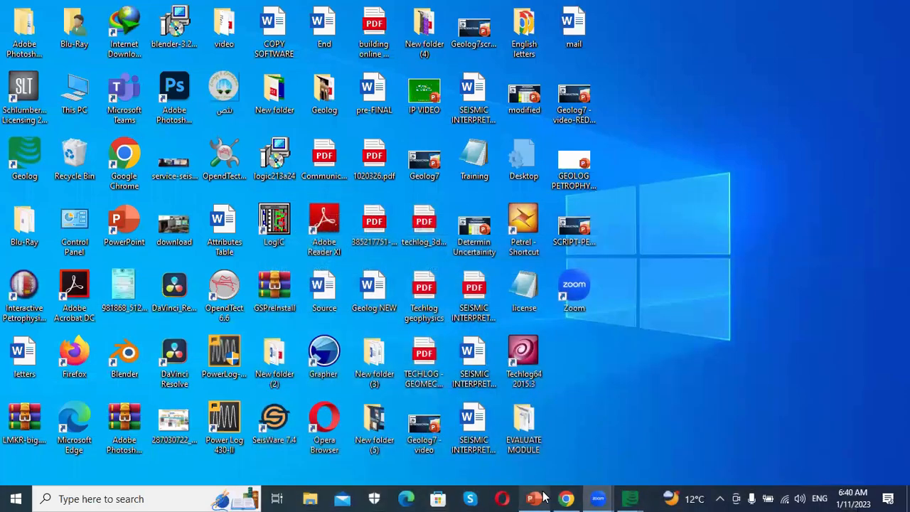
click(543, 496)
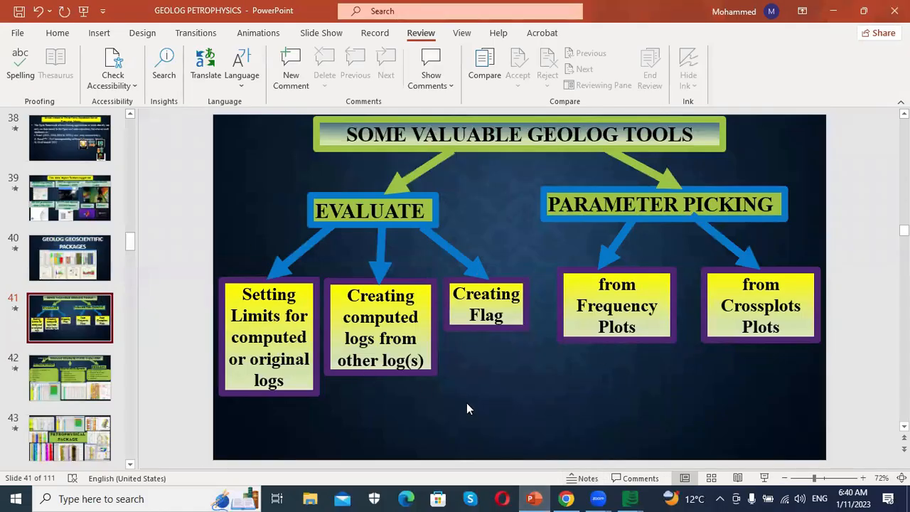
- Start the slide show from the current slide and advance to the next slide
click(765, 479)
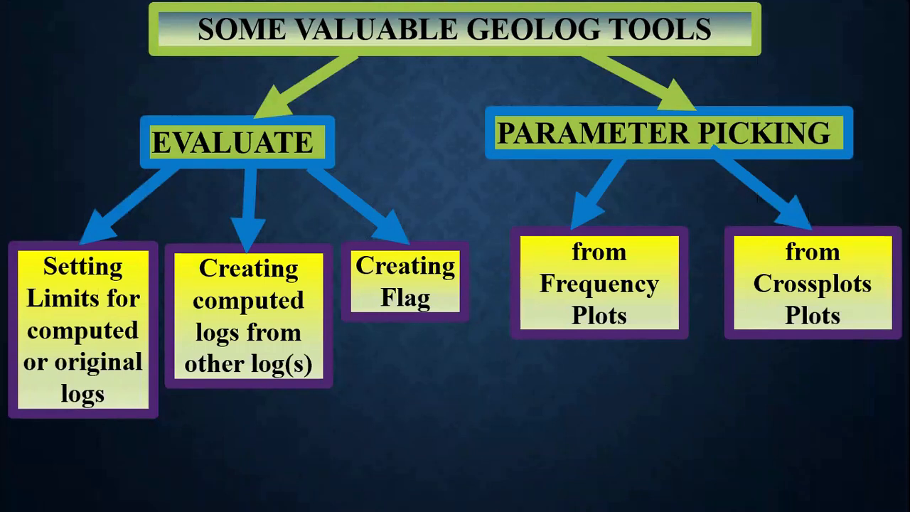
key(Right)
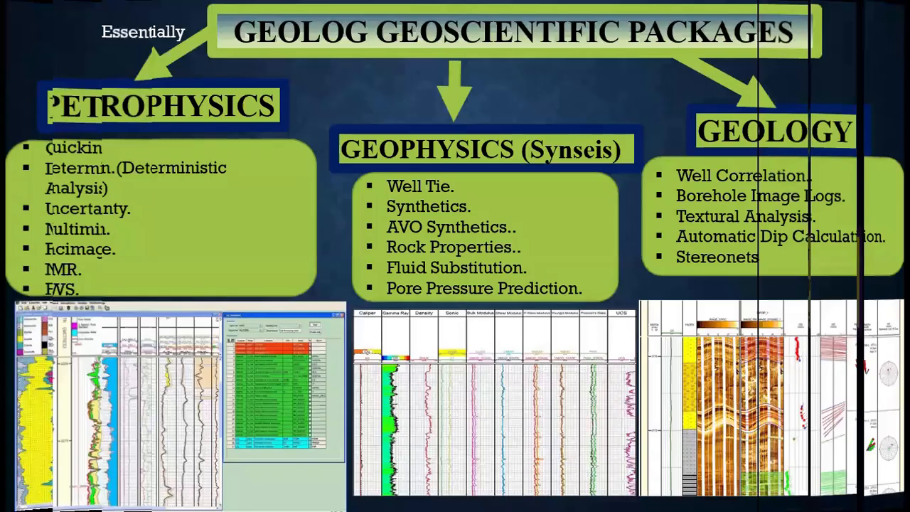